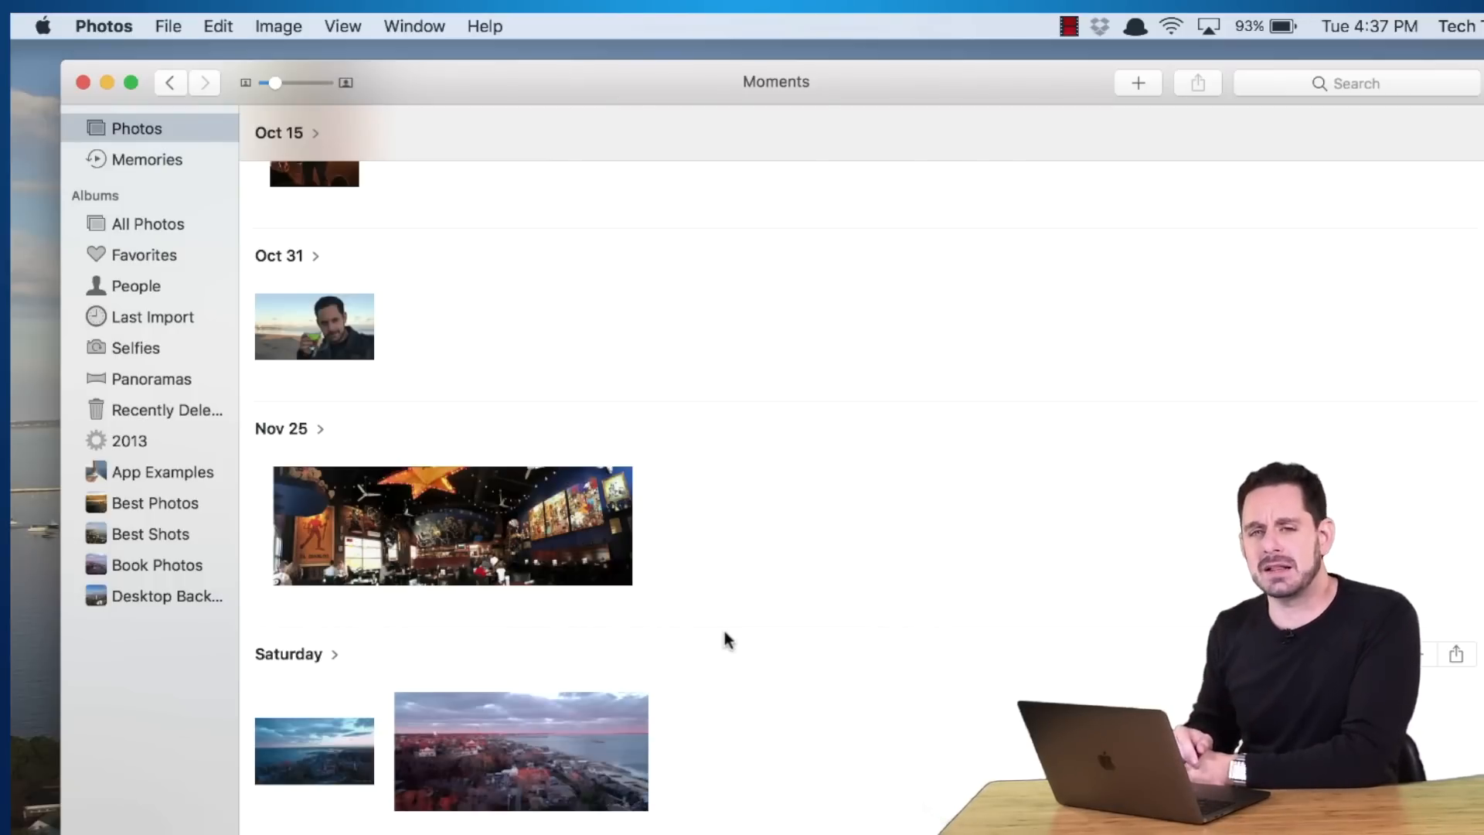
Mark the Oct 31 selfie as a favorite, leaving the view options unchanged
click(333, 23)
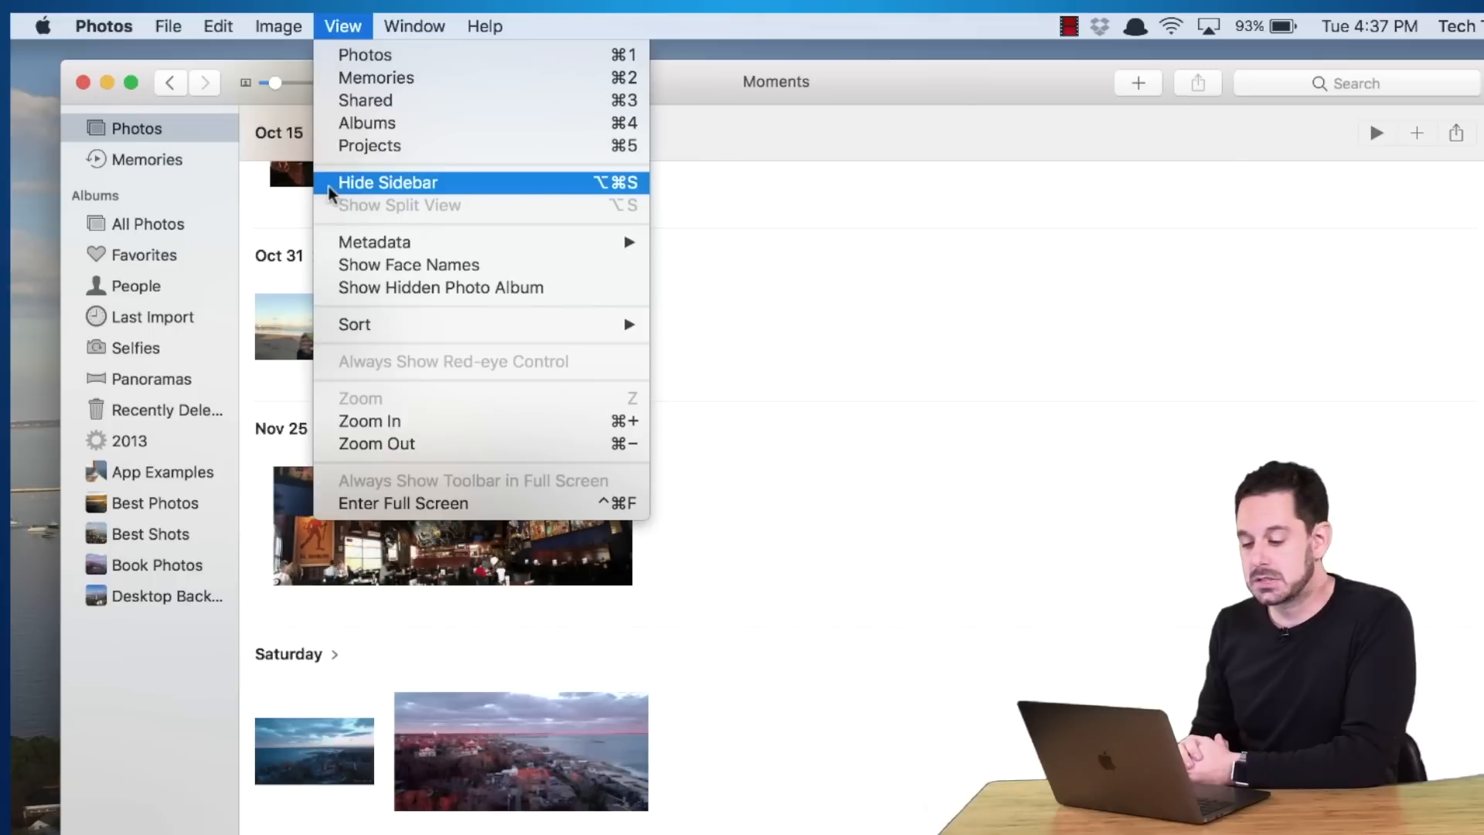
click(858, 160)
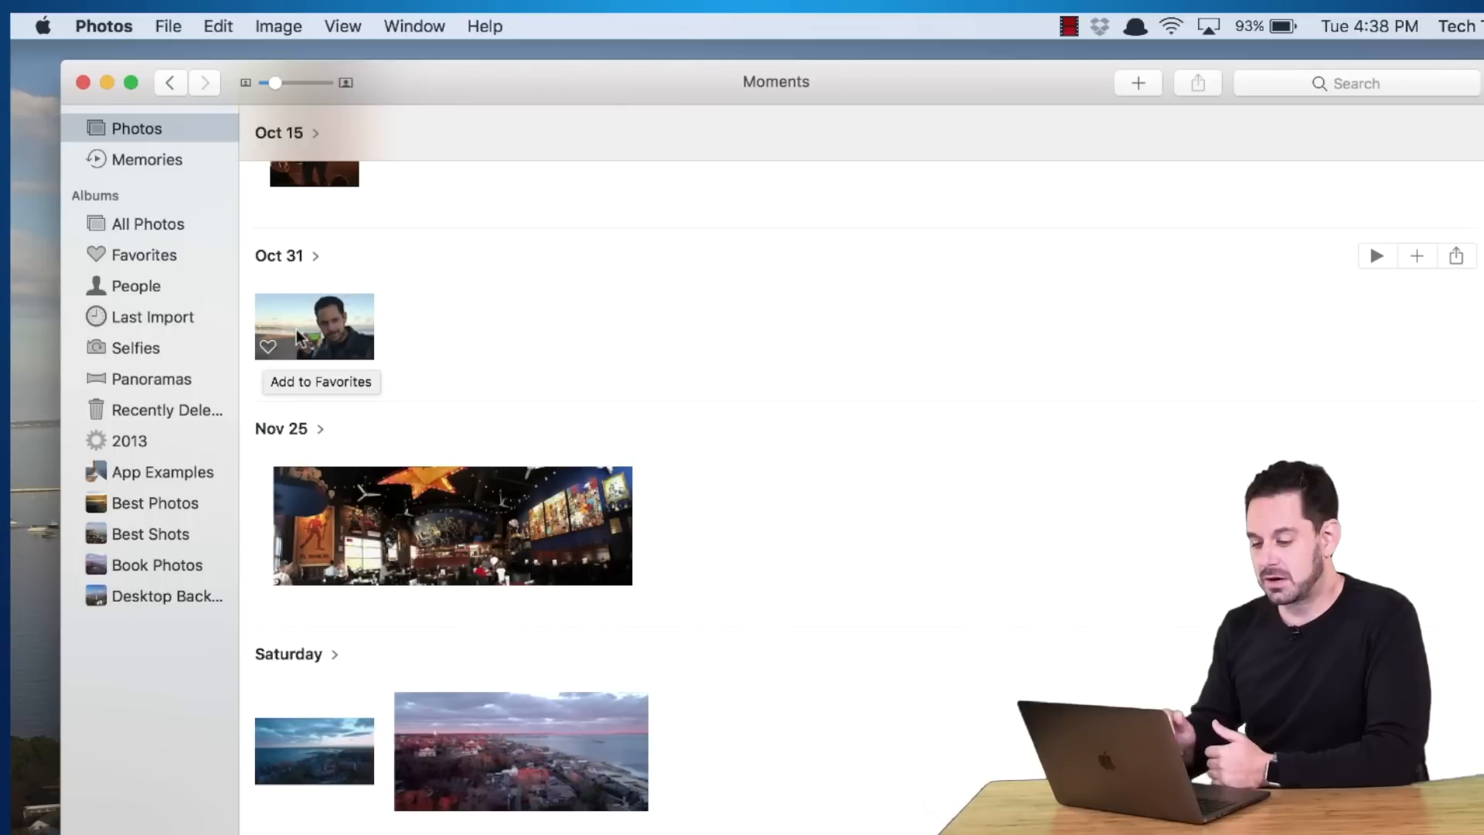
click(295, 329)
key(period)
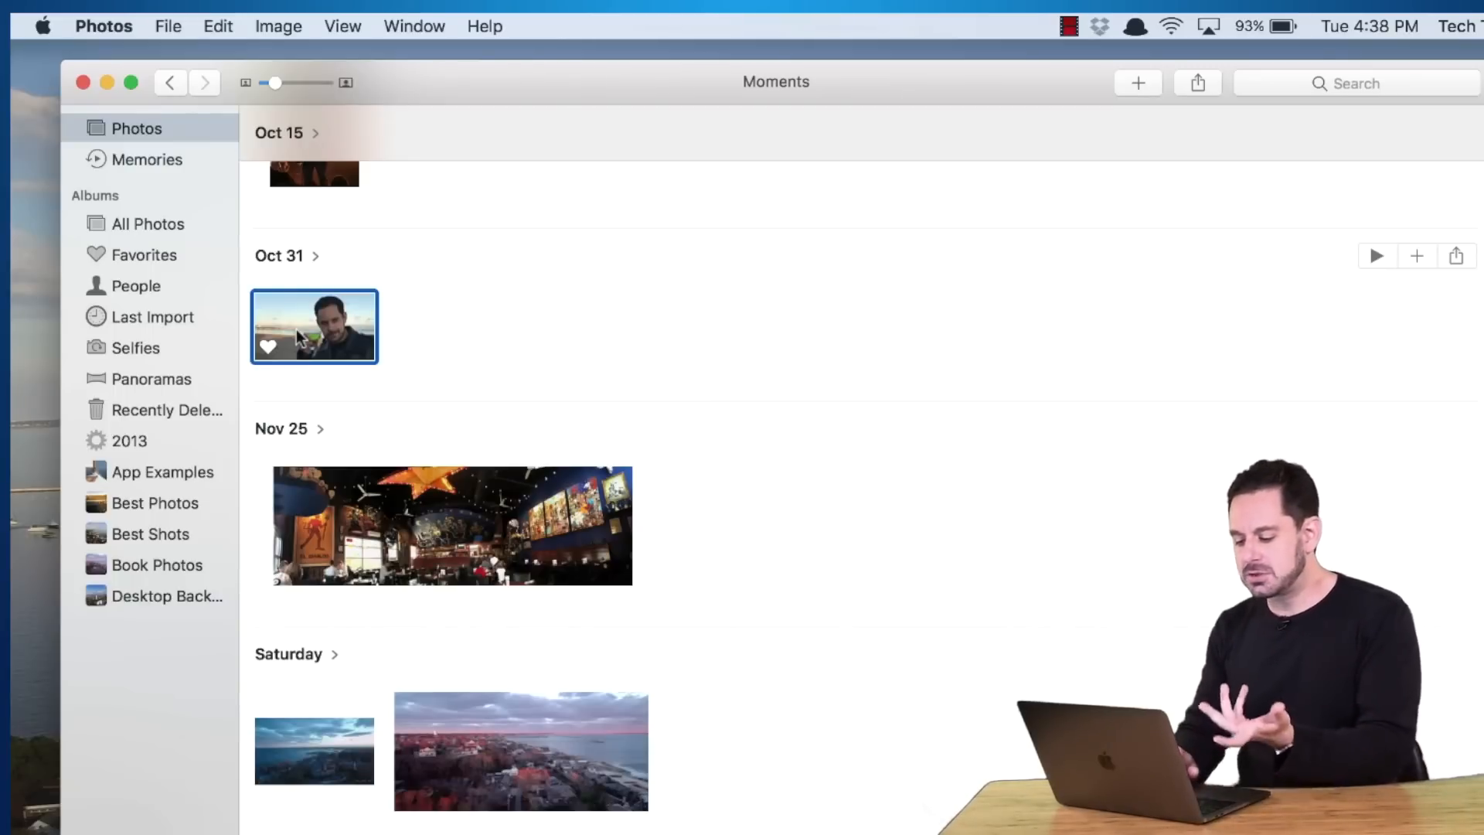
Select several photos together, remove their favorite status, then favorite them again
drag(816, 794, 287, 258)
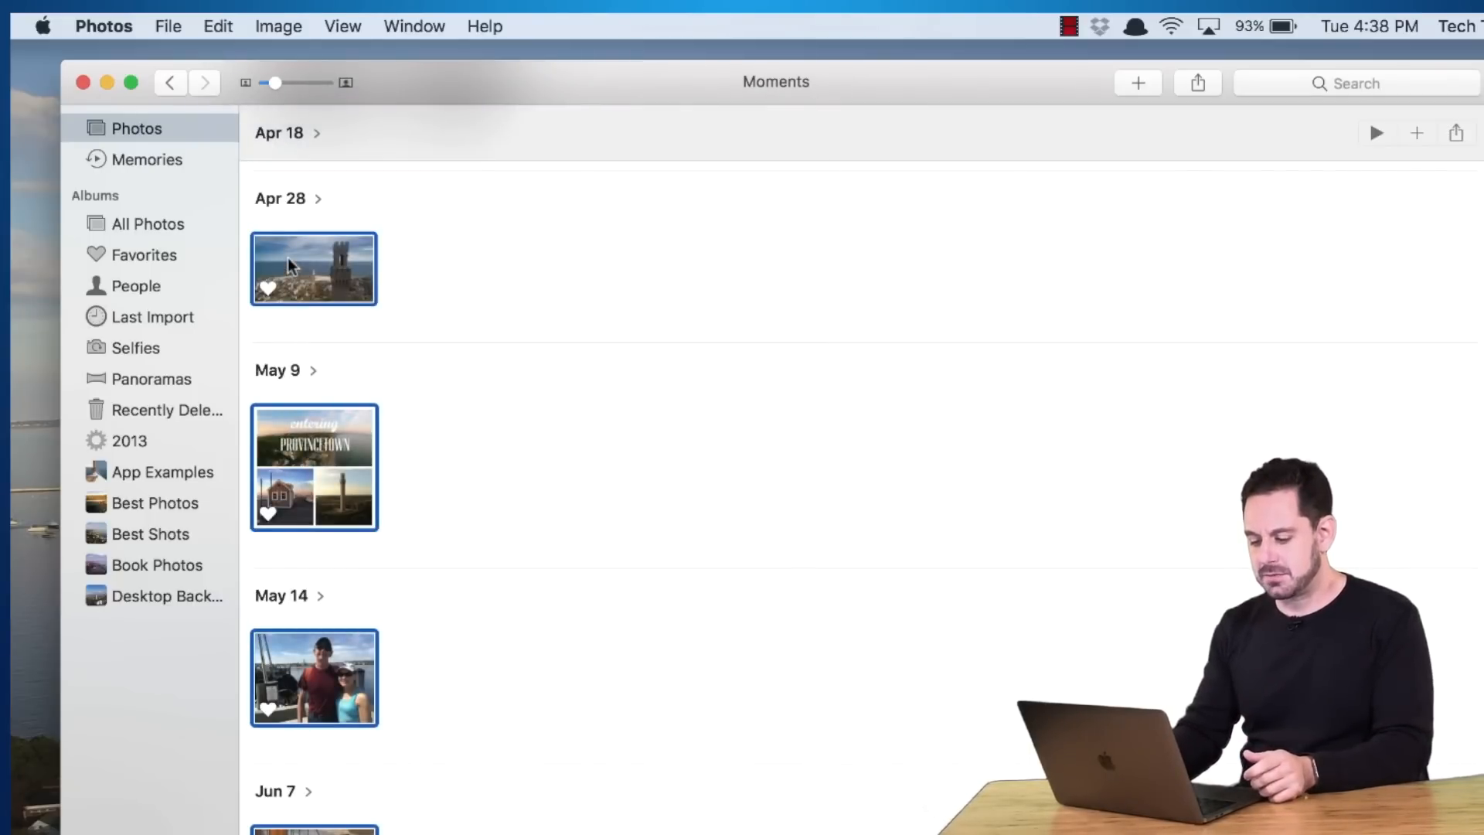
key(period)
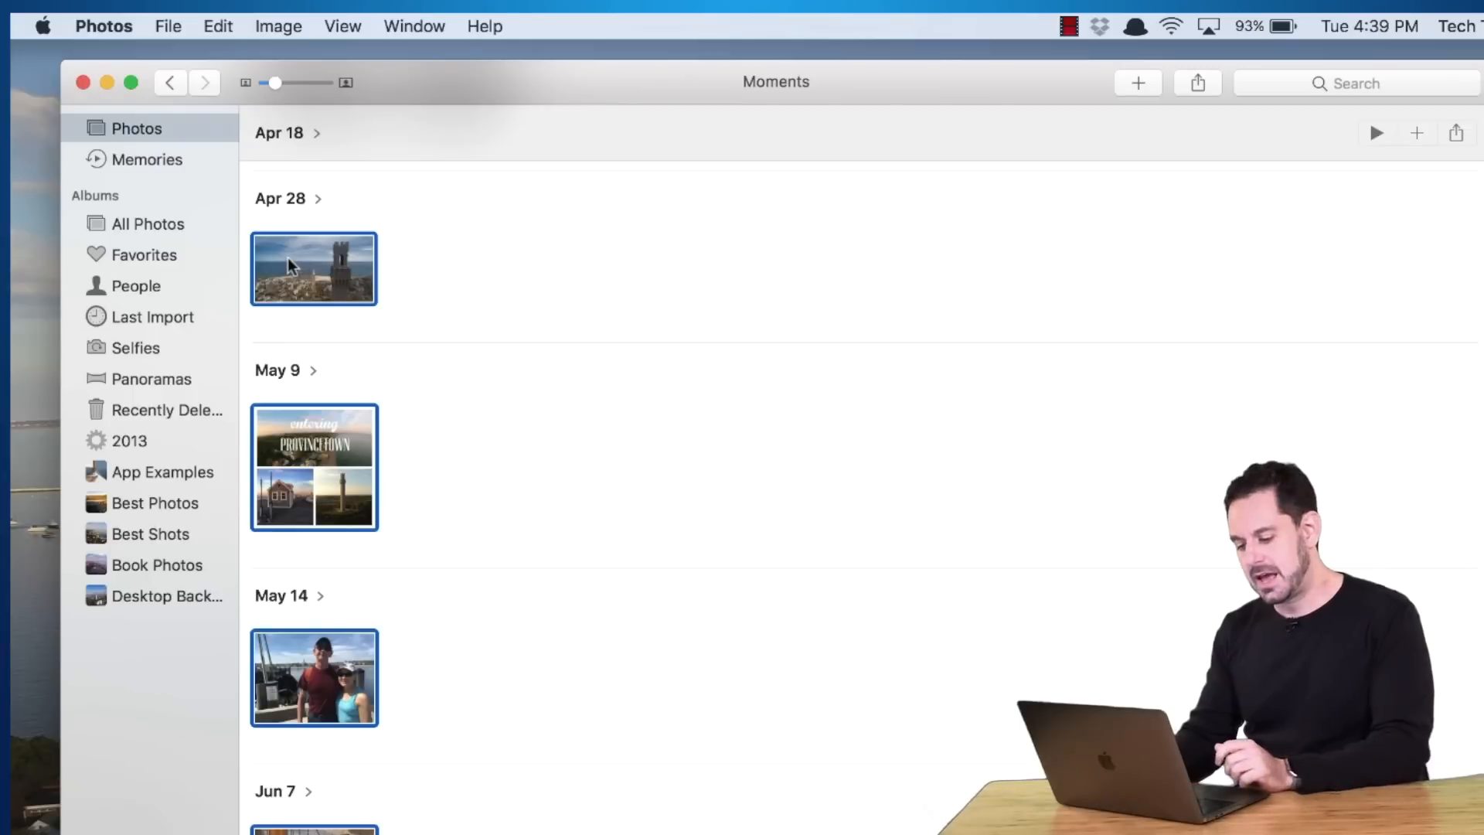
key(period)
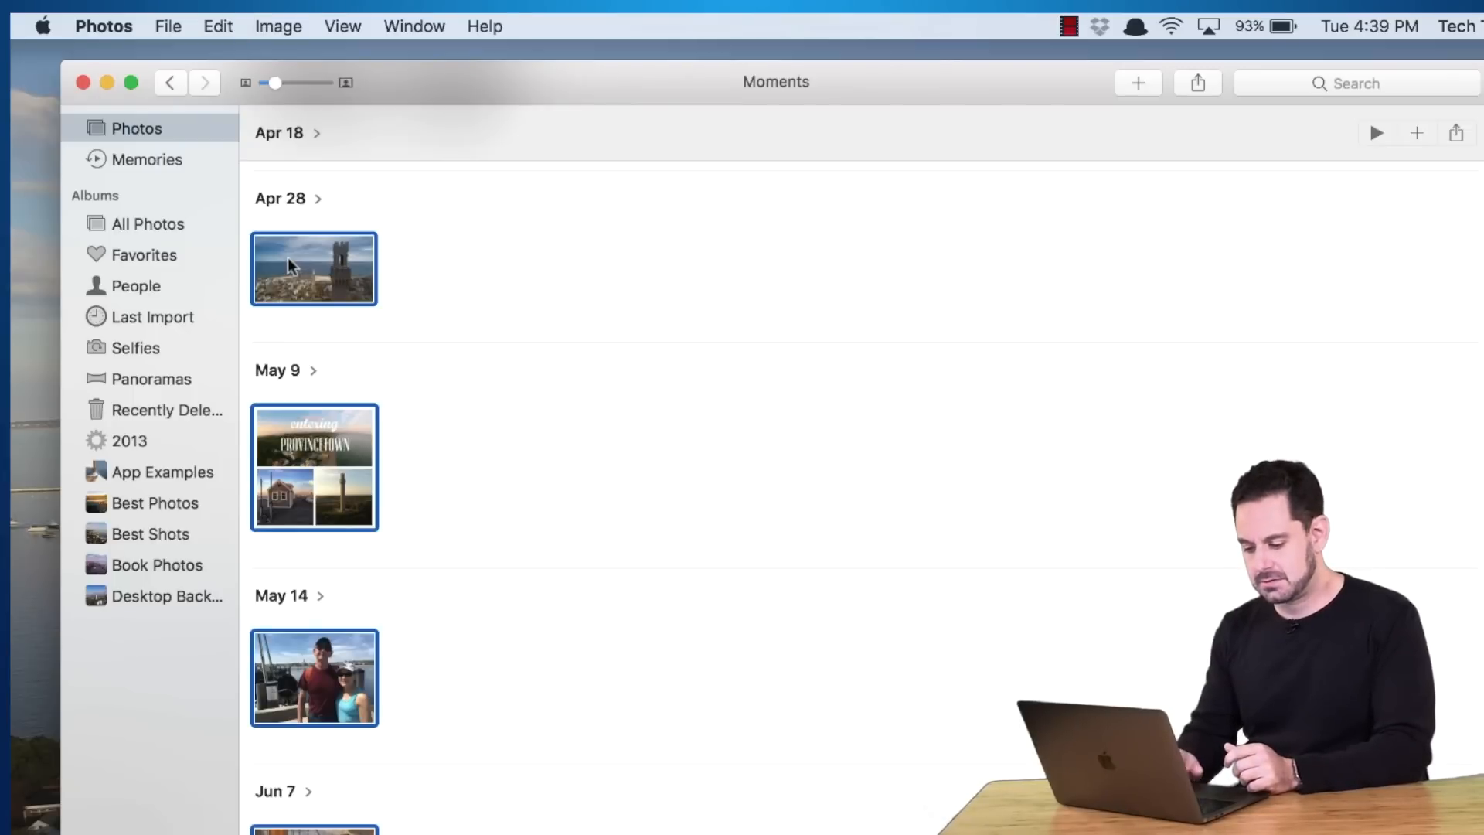
Open the Favorites album of 104 photos and bring up the + create menu
click(136, 257)
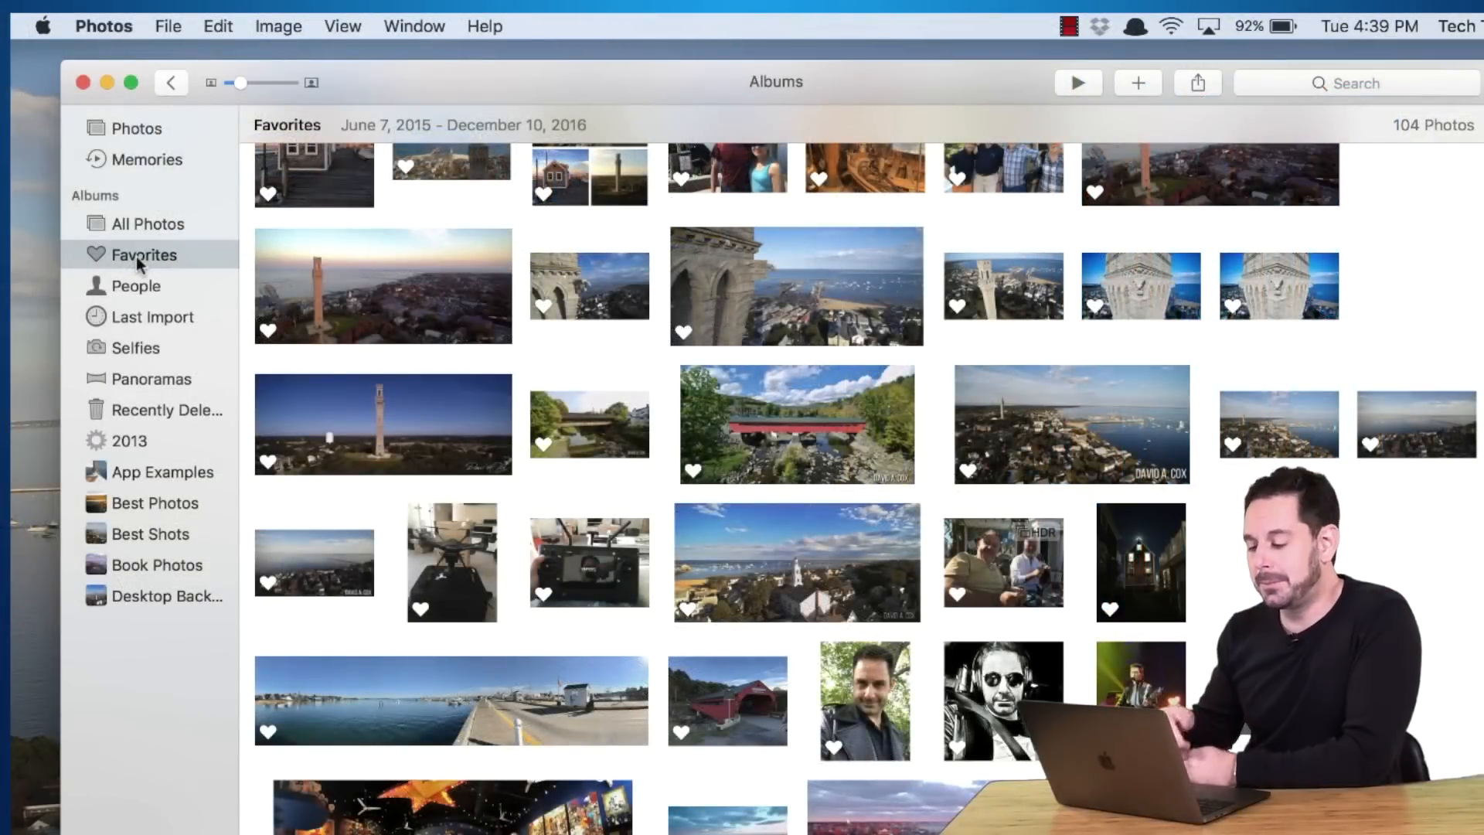
click(1157, 81)
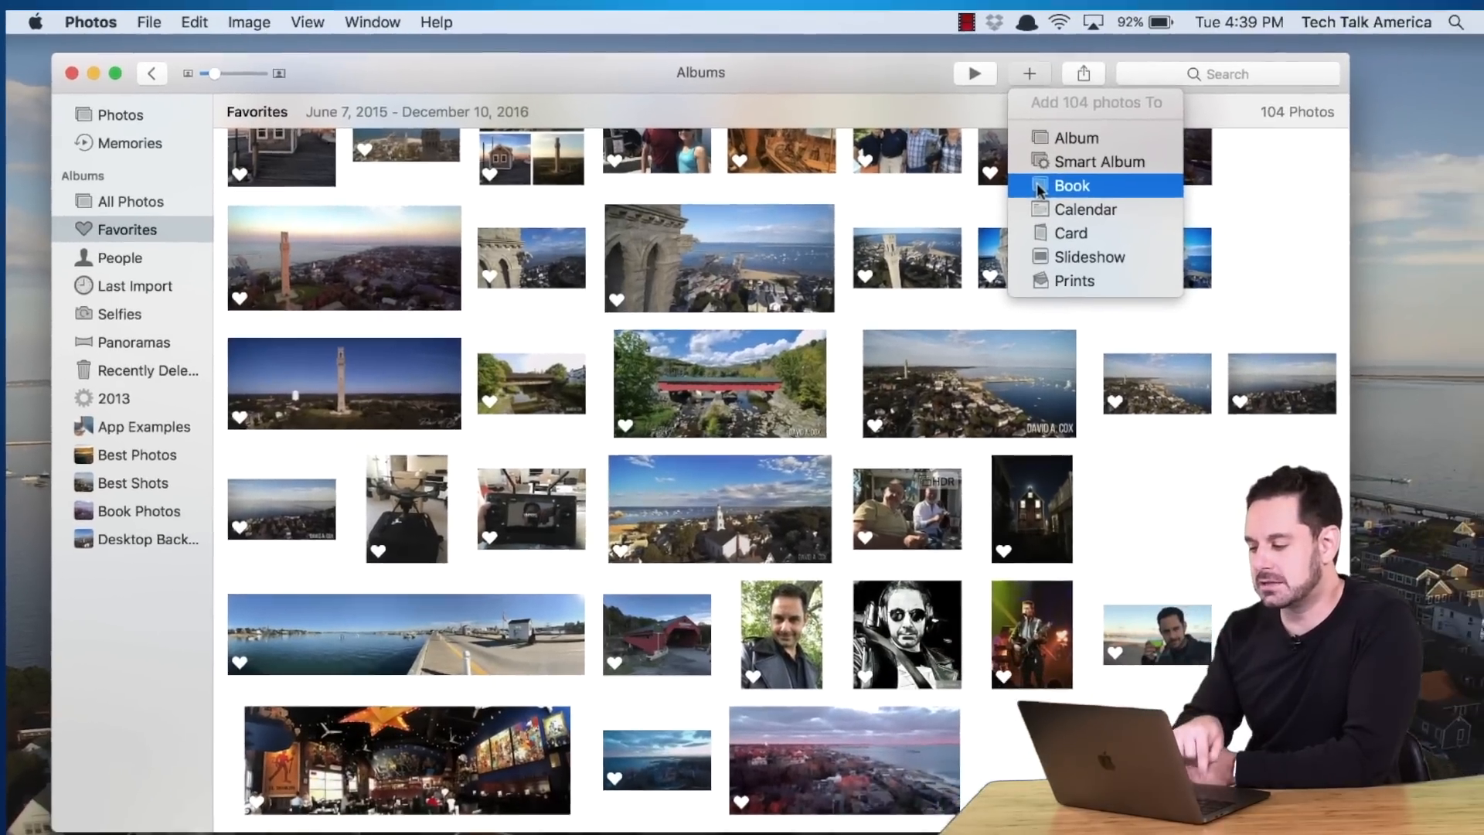
Choose Book from the create menu to reach the Choose Book Format dialog
click(1040, 189)
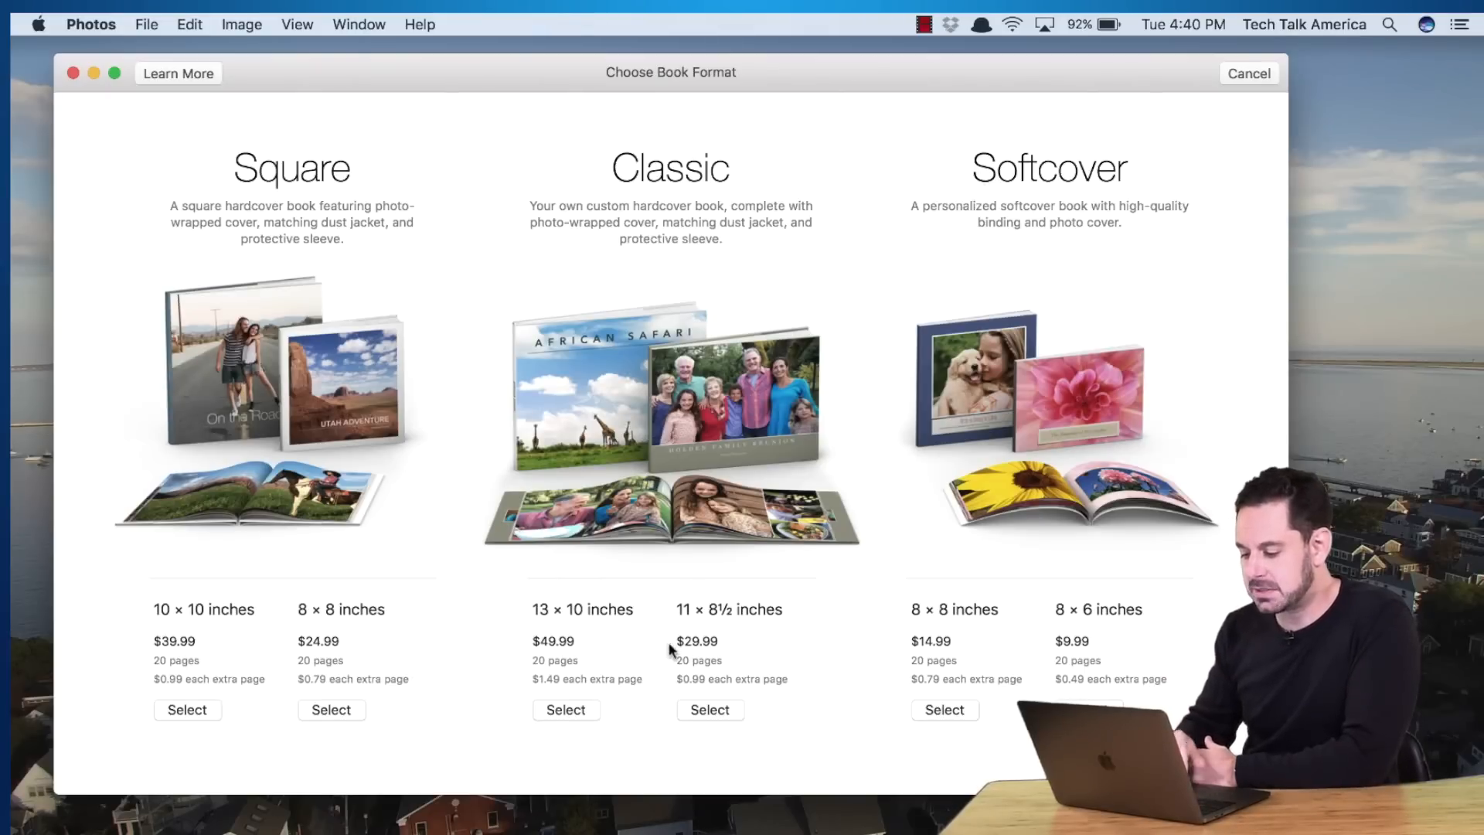
Create a Classic 11 × 8½ inch book using the Picture Book theme
click(711, 711)
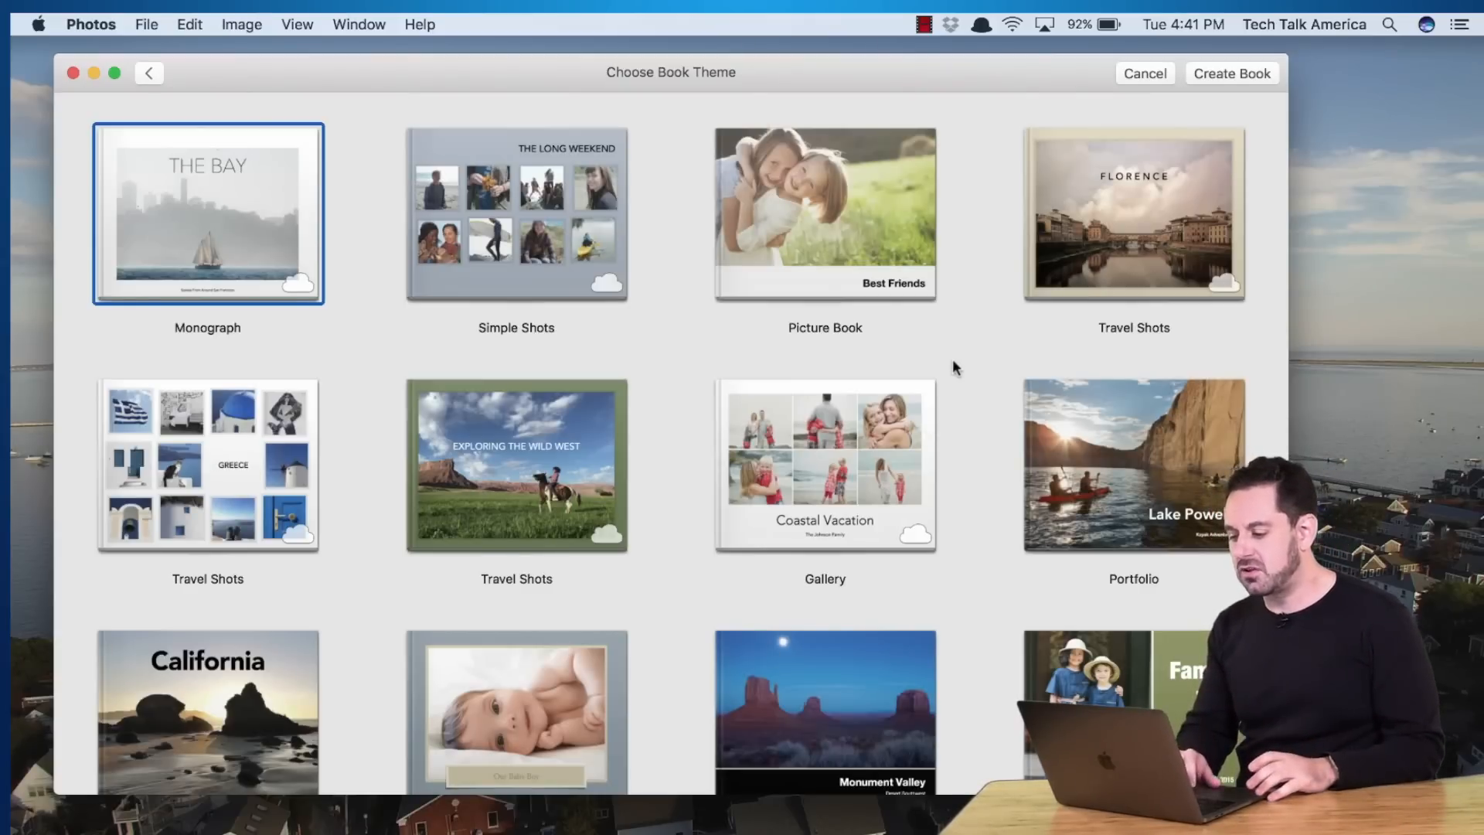
click(827, 215)
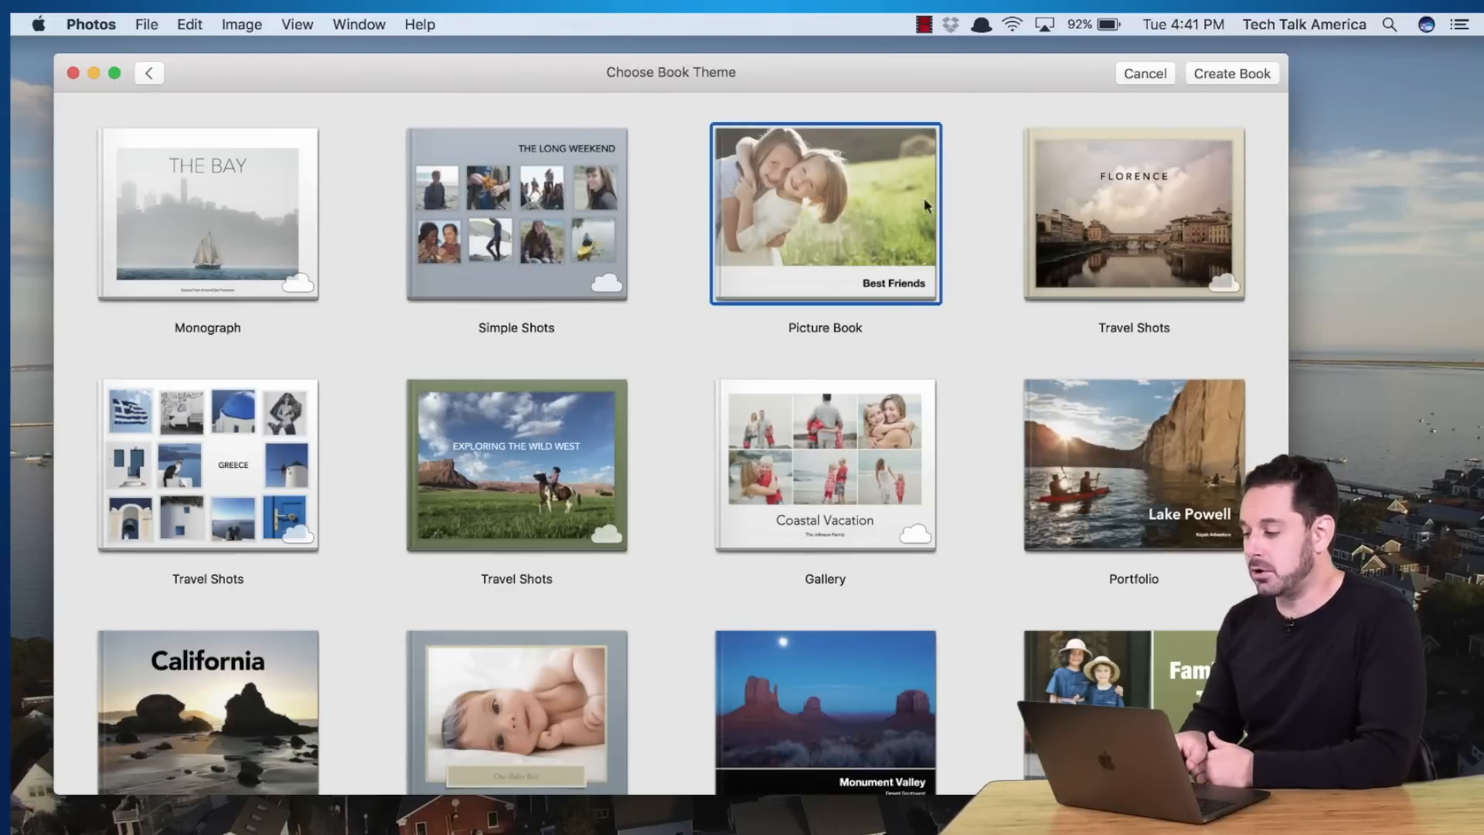
click(1229, 74)
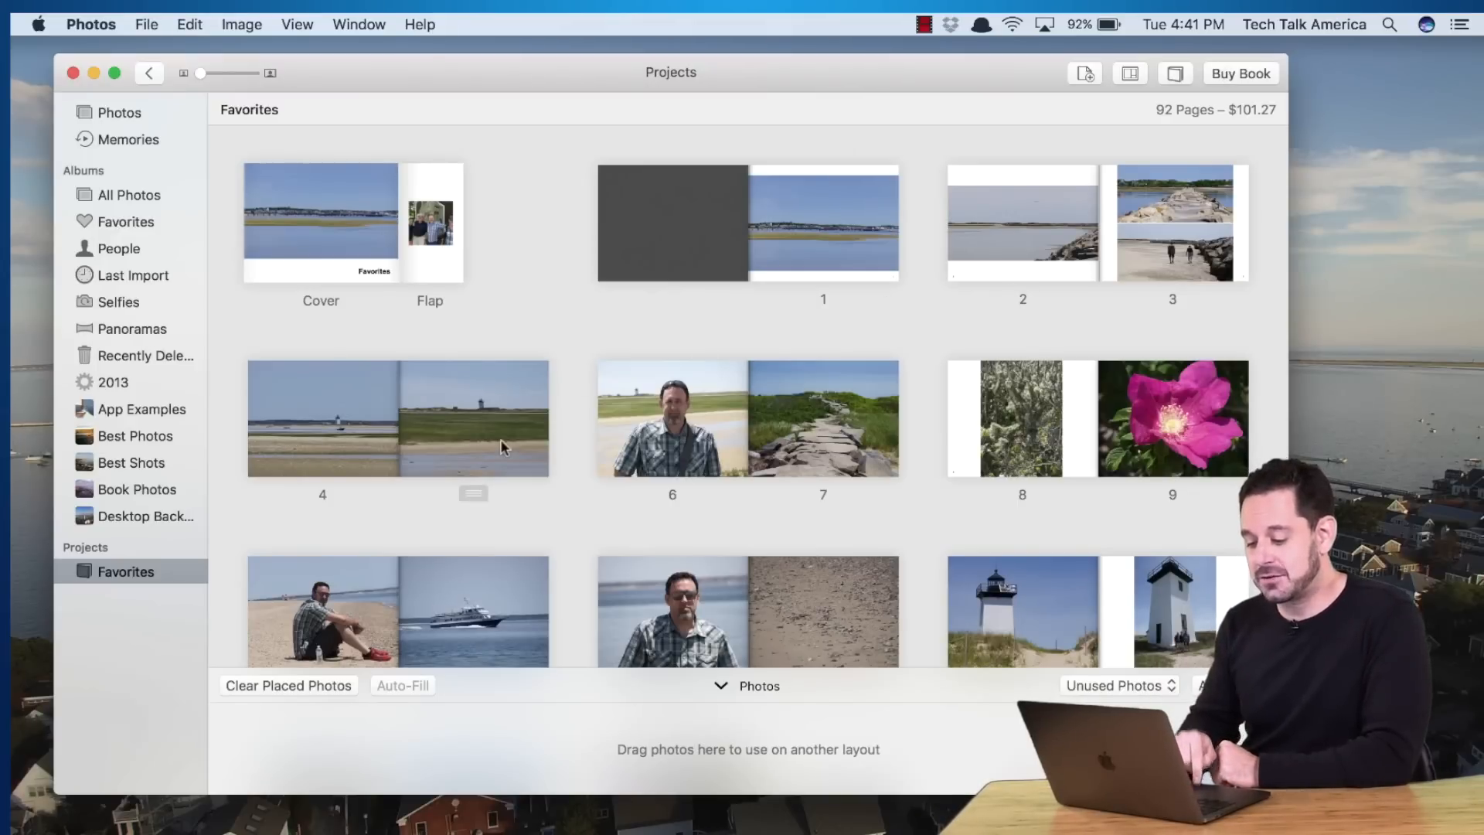
Request clearing all placed photos from the new Favorites book
click(298, 687)
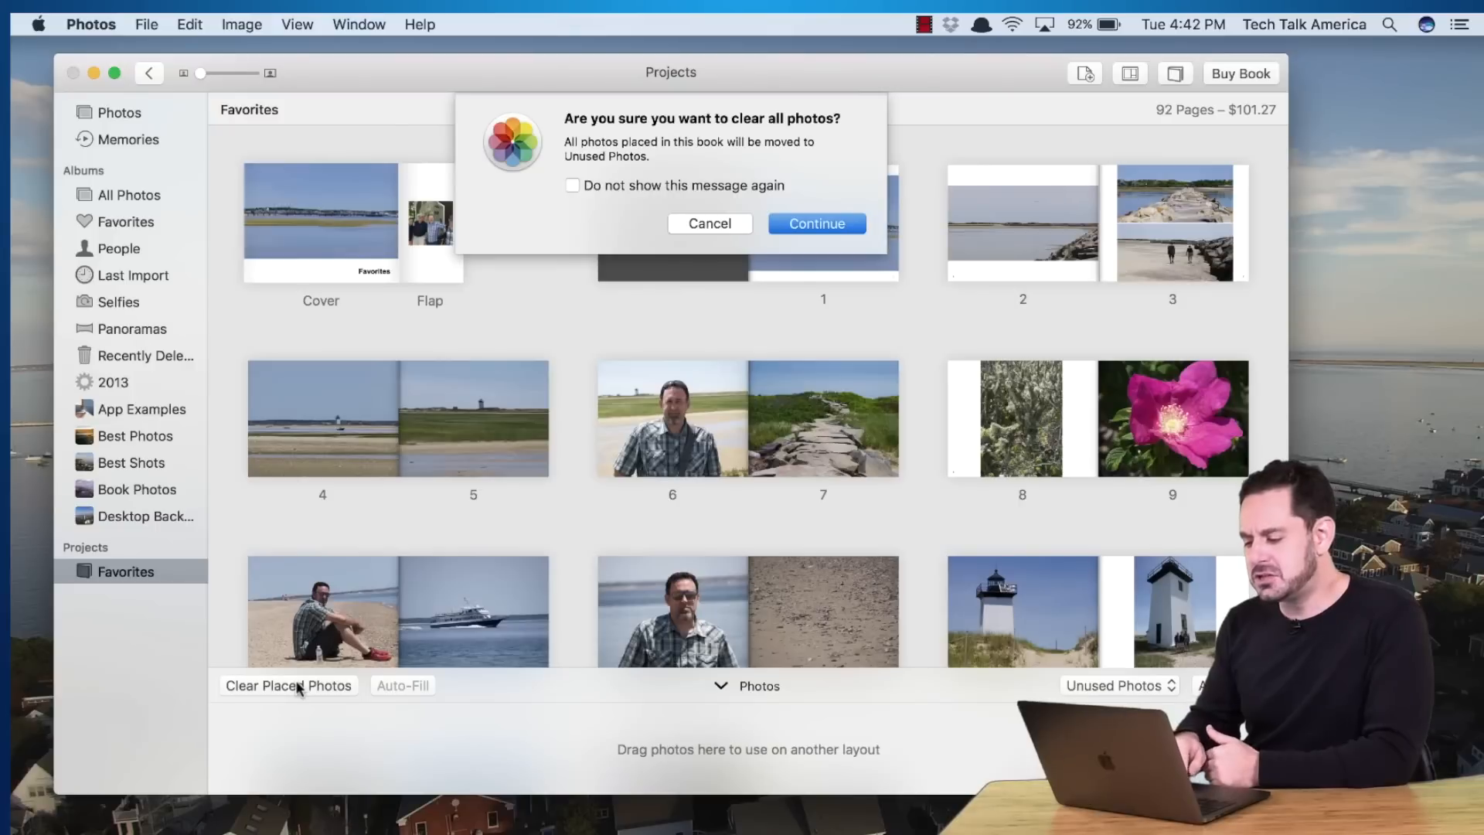
Confirm clearing the placed photos and open the Cover & Flap spread
click(804, 224)
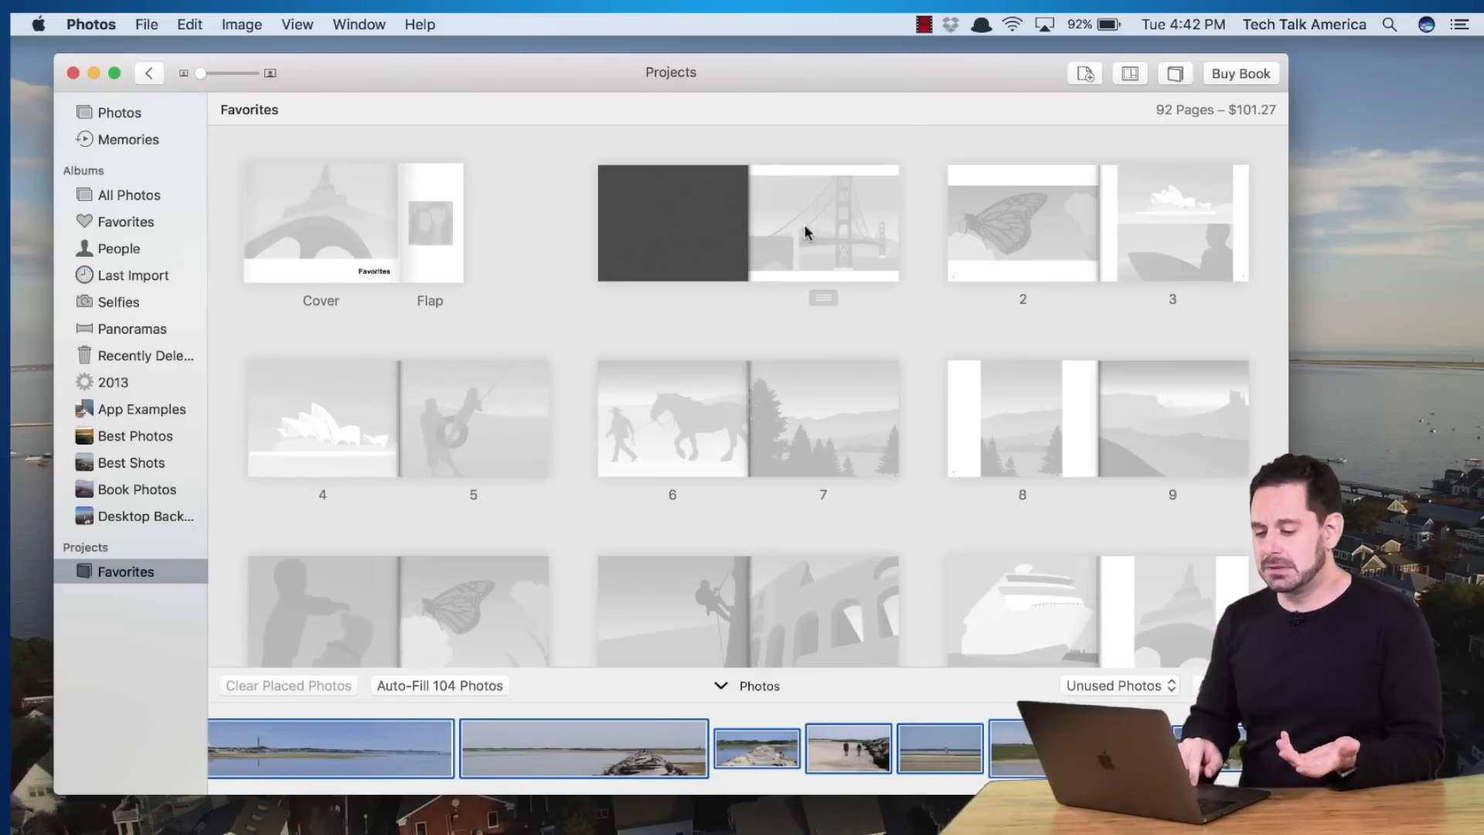
double_click(297, 212)
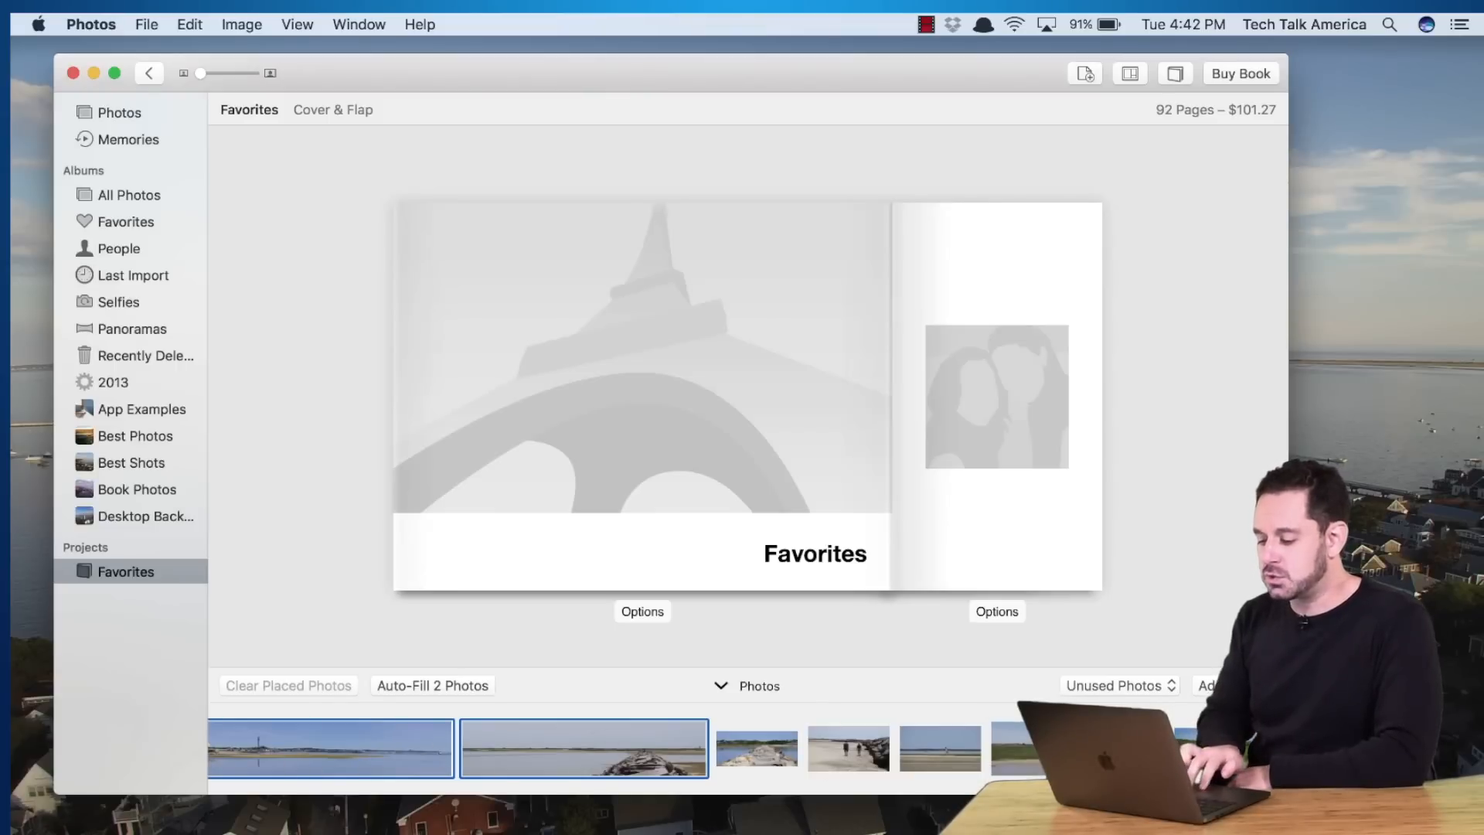
Scroll through the Unused Photos strip to browse the available photos
scroll(997, 748, right, 10)
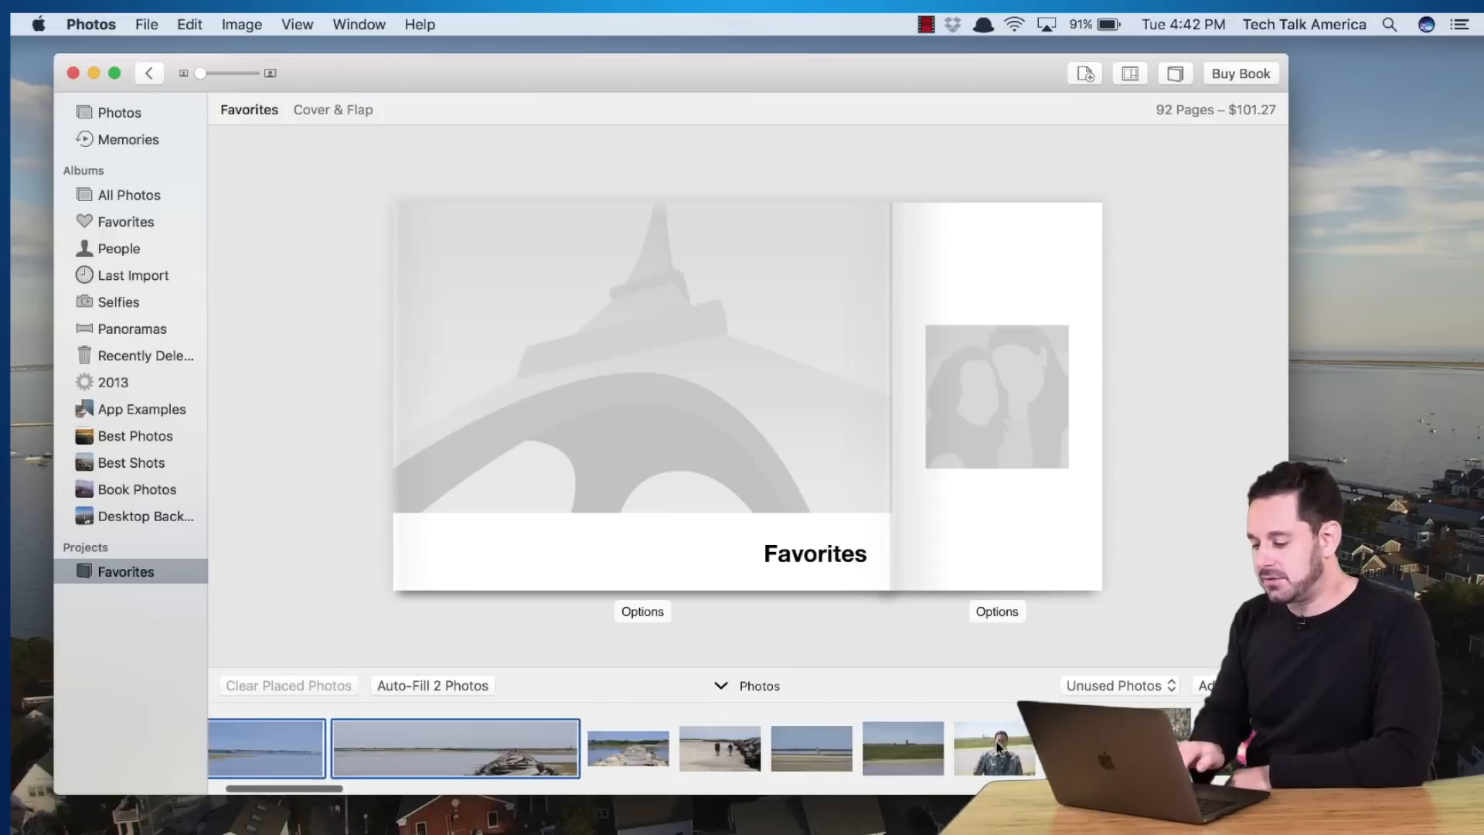
scroll(995, 747, right, 10)
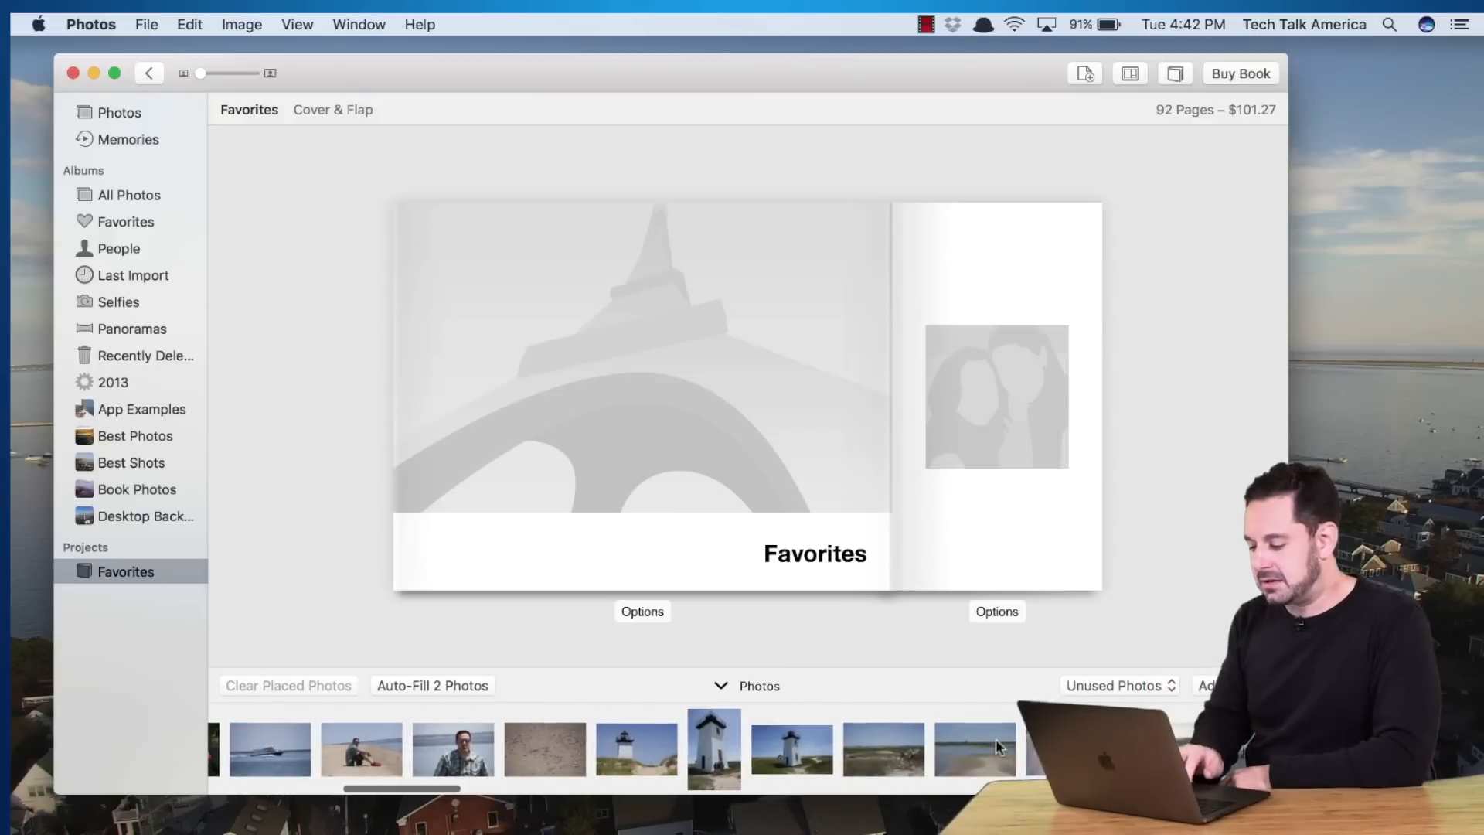
scroll(996, 743, right, 10)
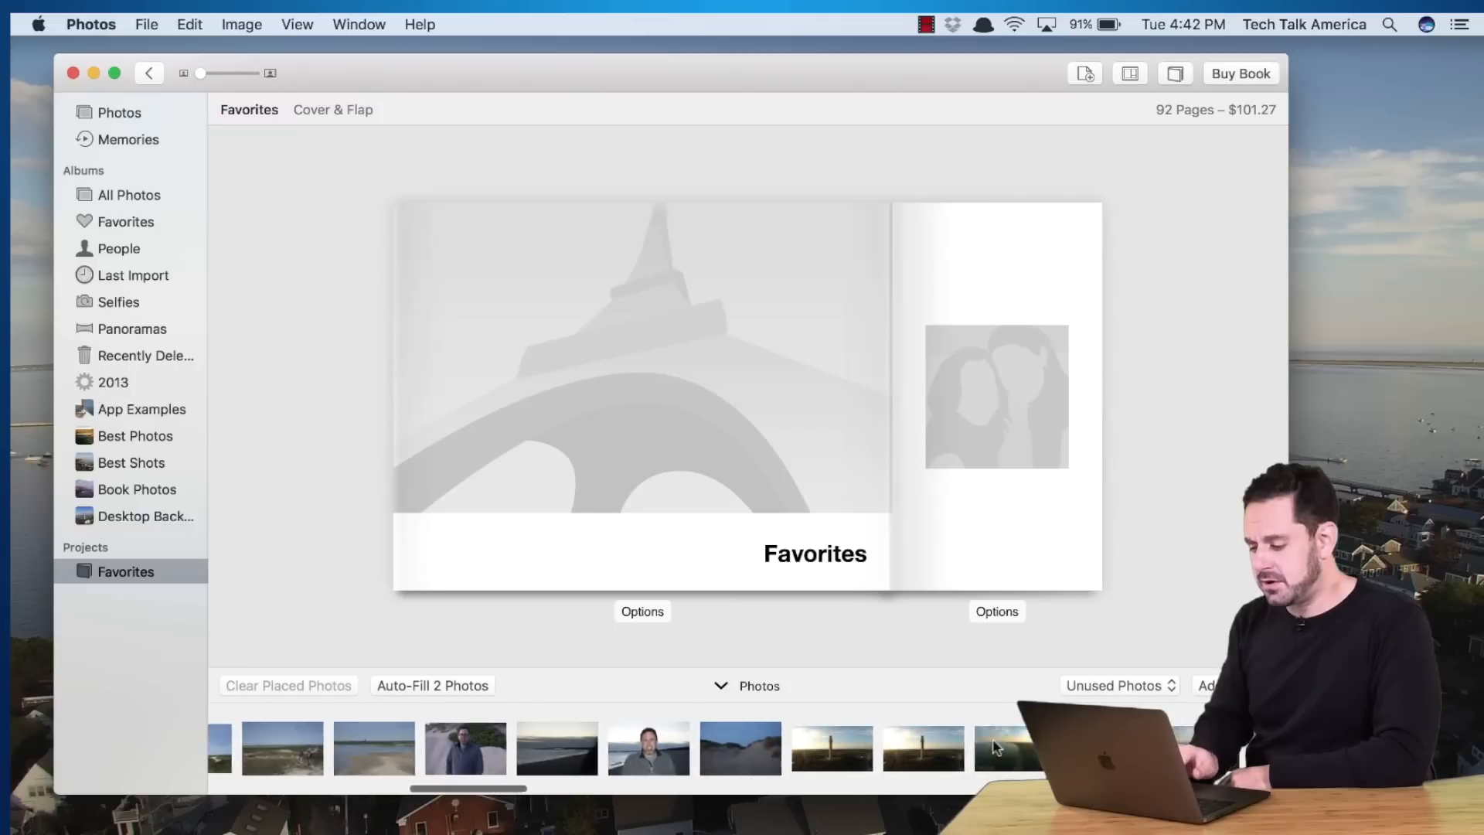
scroll(997, 747, right, 3)
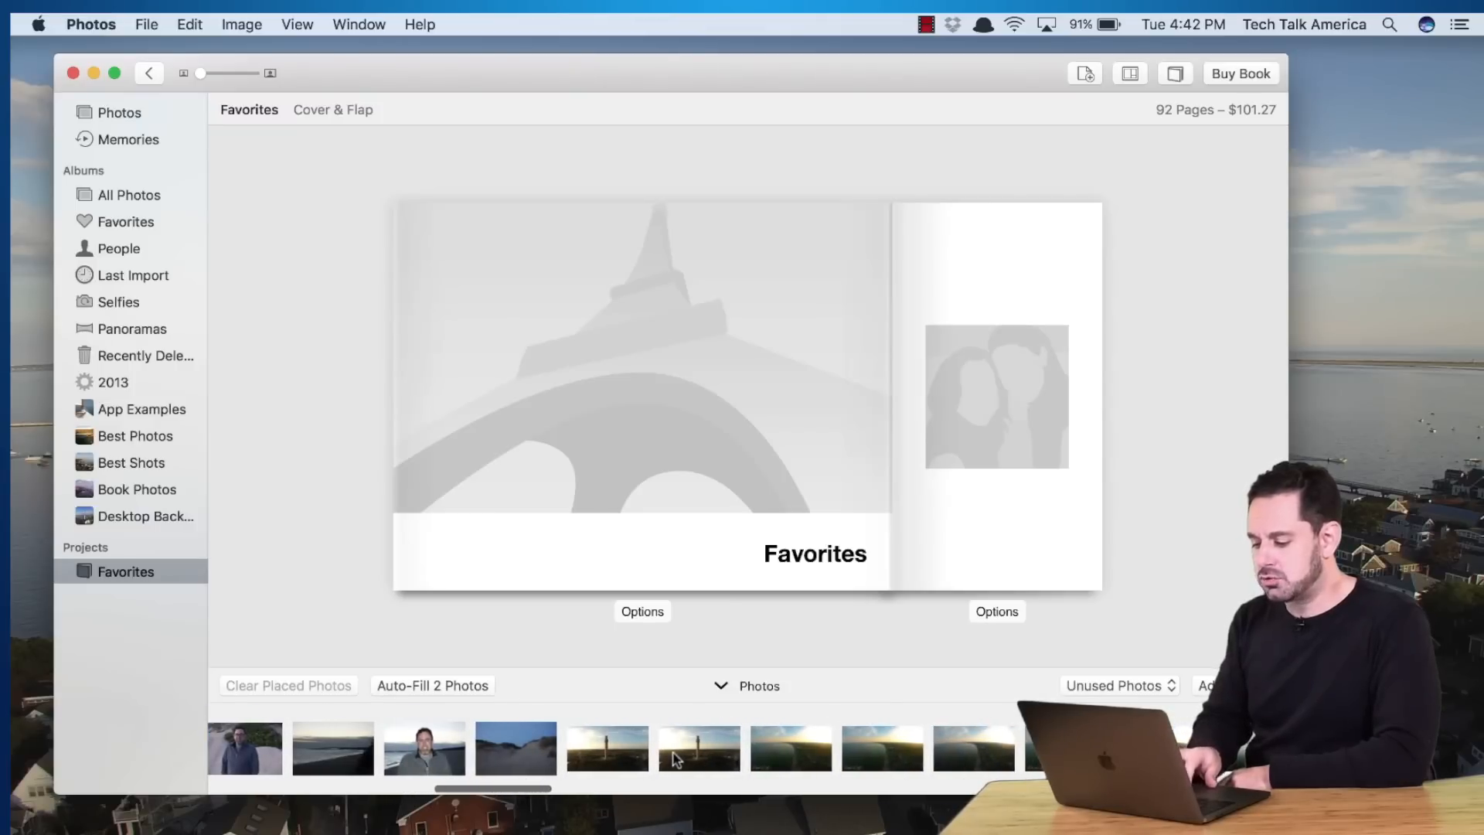
Swap the cover's tower shot for the aerial shoreline photo, shifted so the signature shows
drag(675, 760, 581, 347)
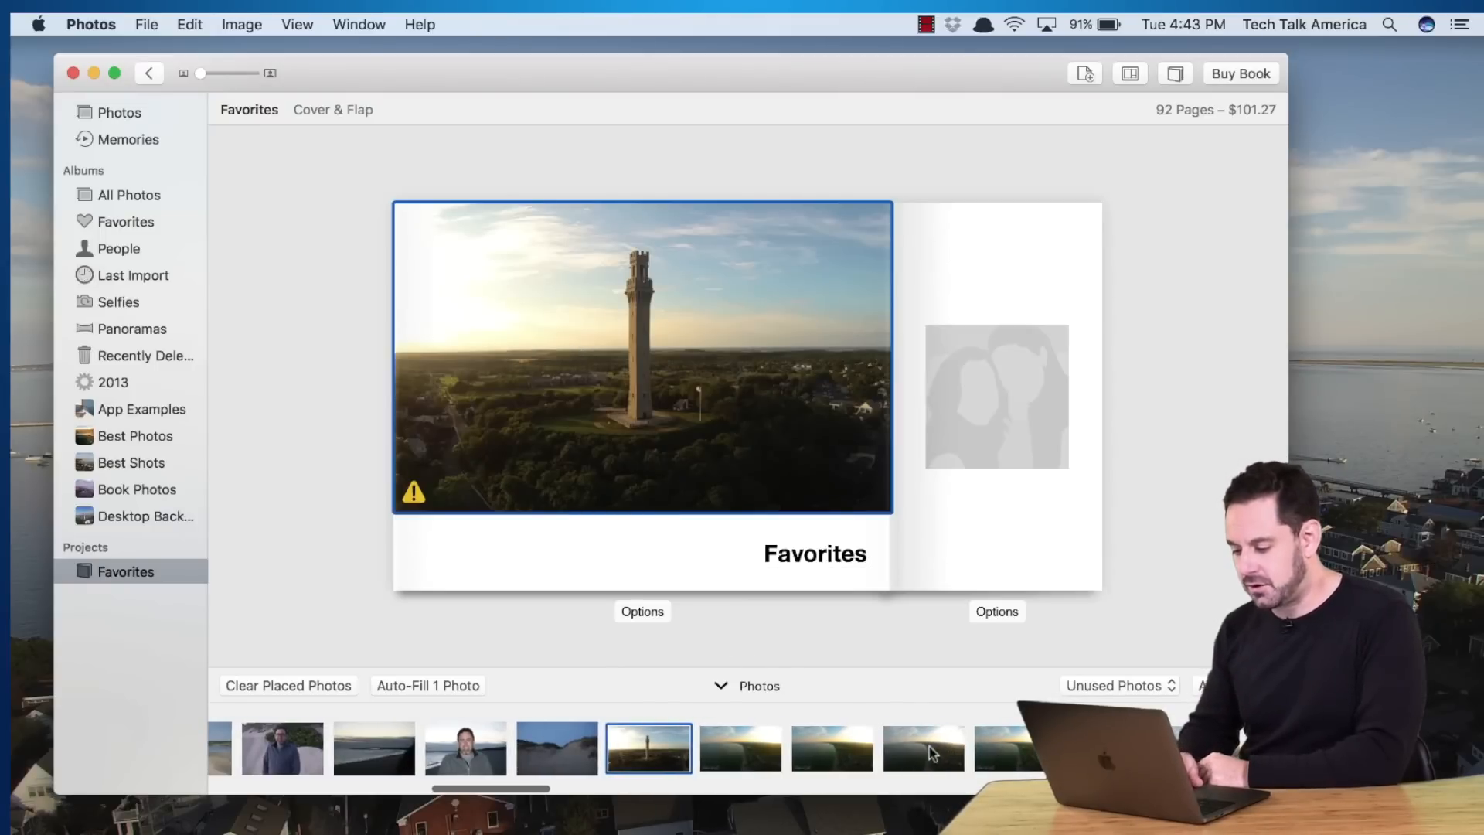
drag(857, 747, 769, 426)
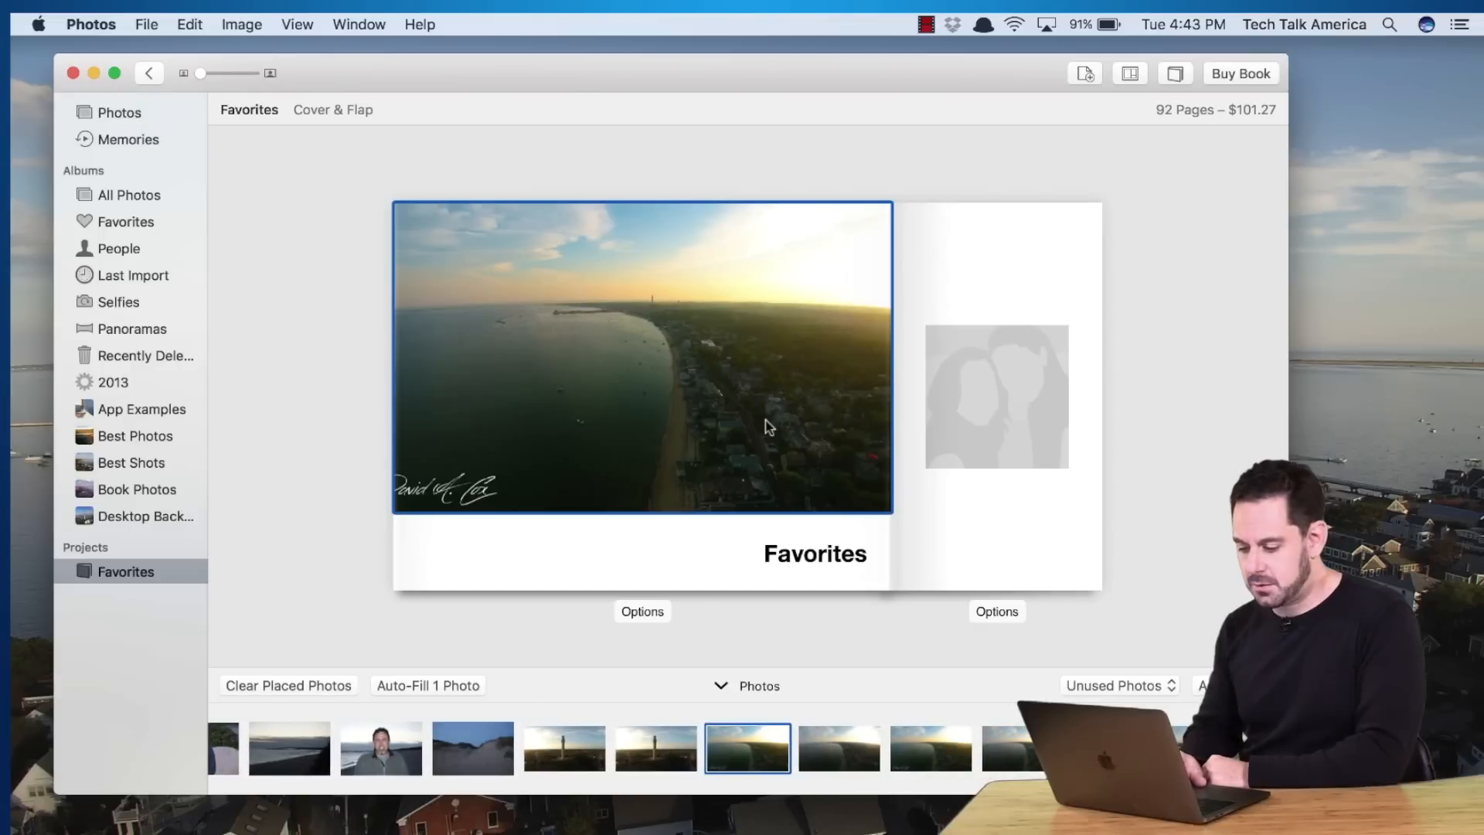
drag(637, 375, 666, 368)
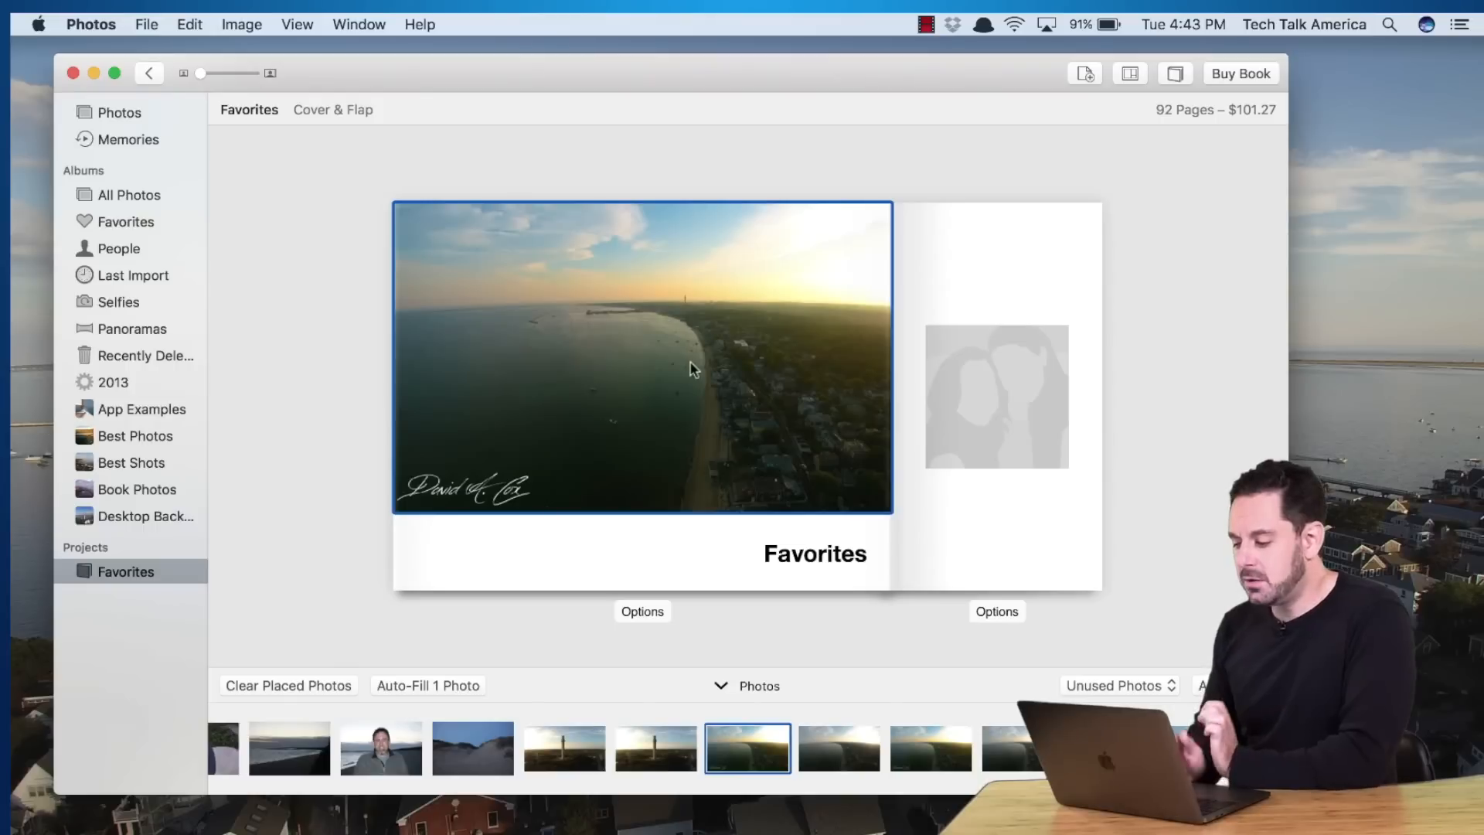
Put the Stormtrooper selfie on the flap, zoom it in slightly, and close Photo Options
click(999, 391)
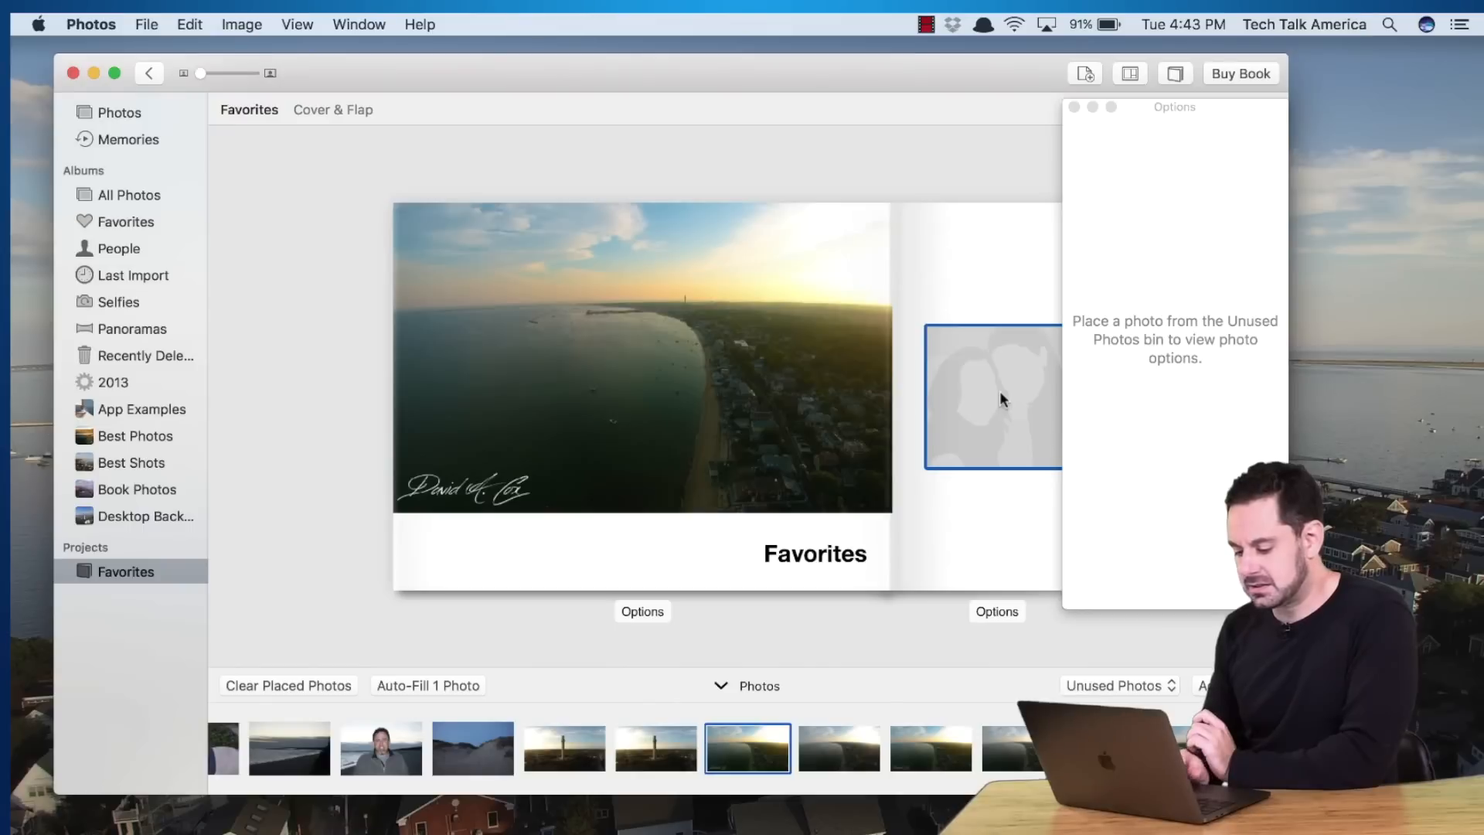
scroll(506, 741, right, 10)
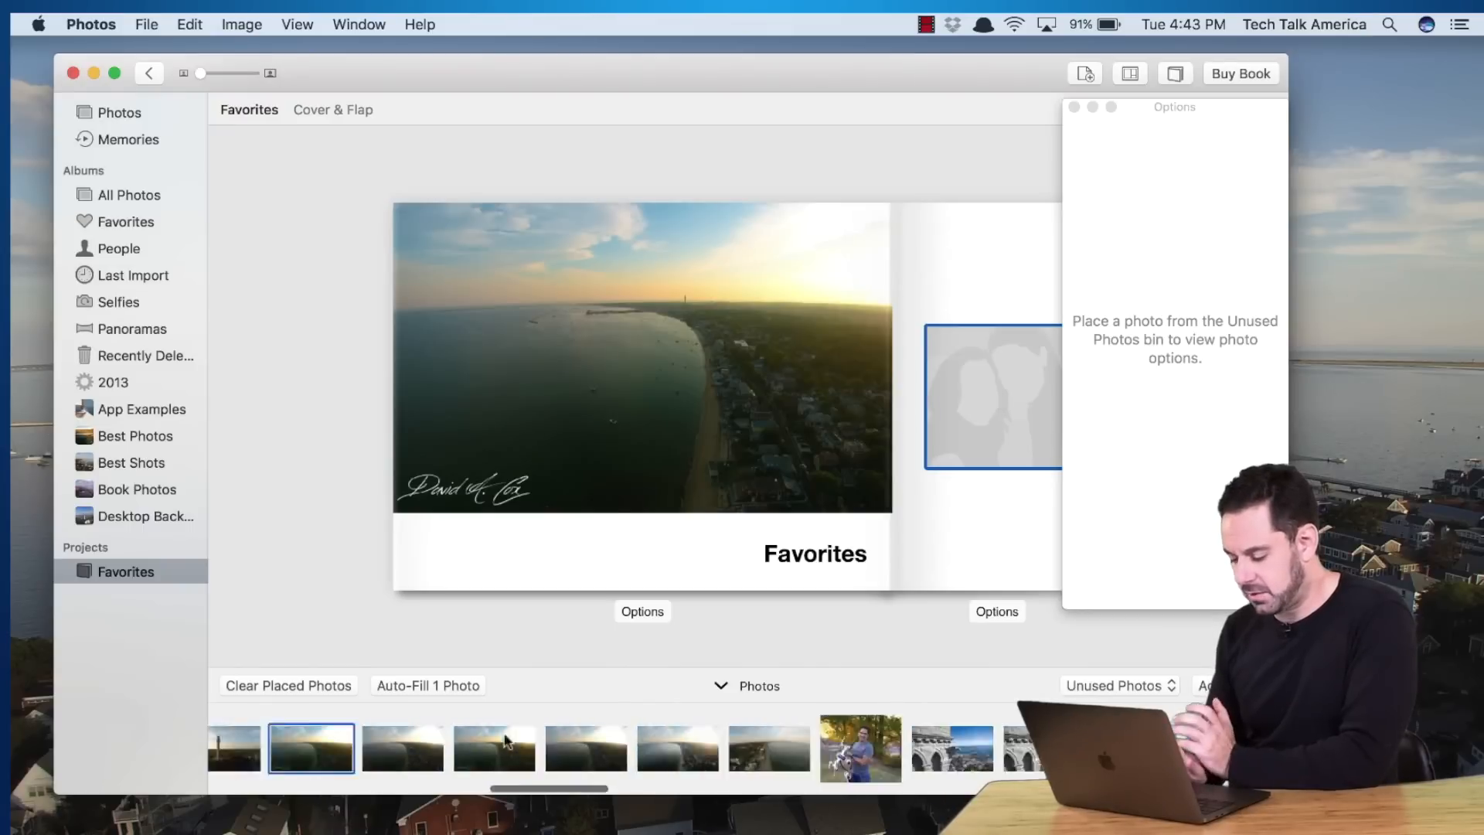
scroll(505, 738, right, 8)
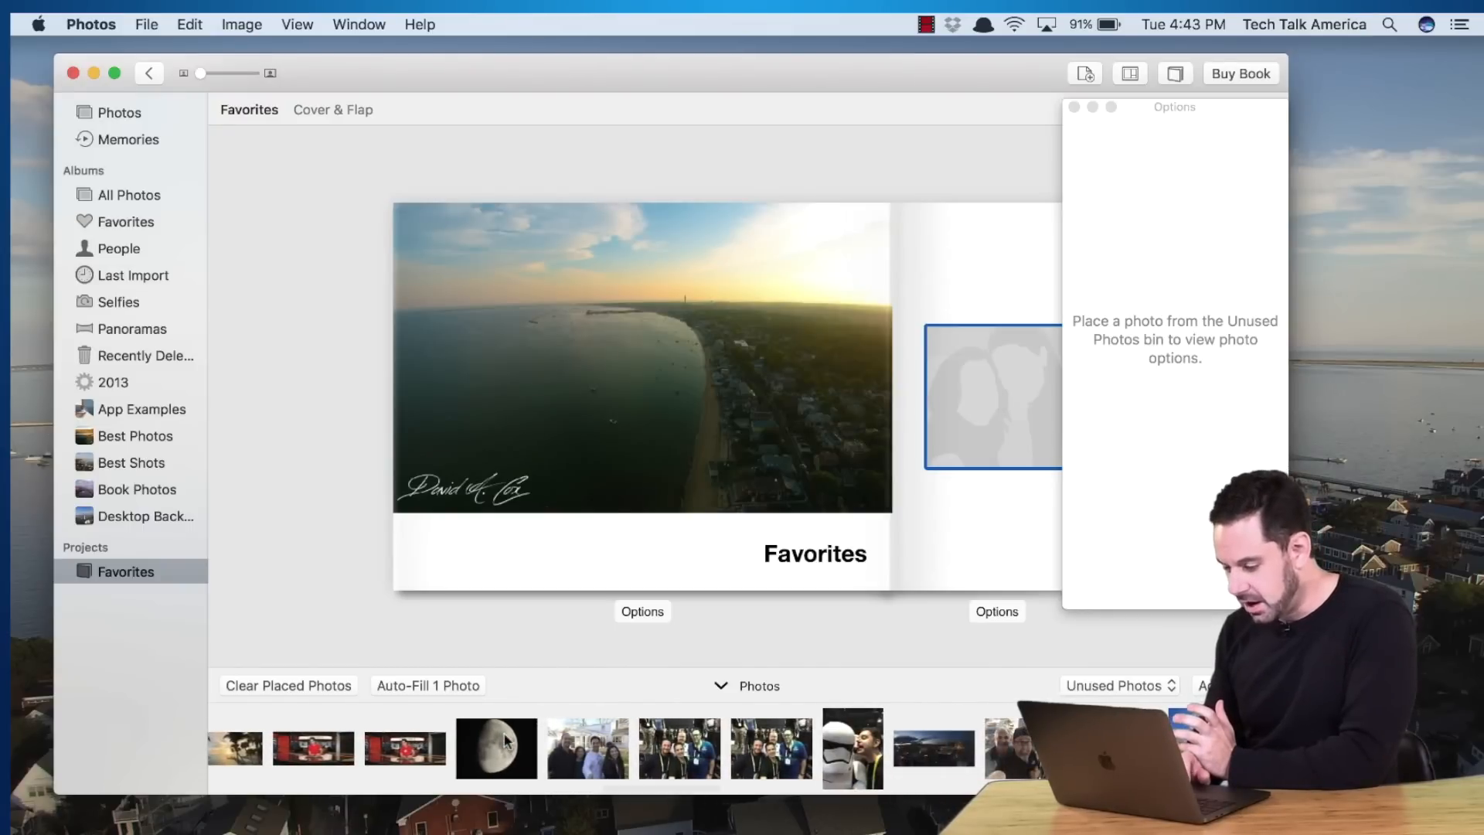
scroll(504, 741, right, 4)
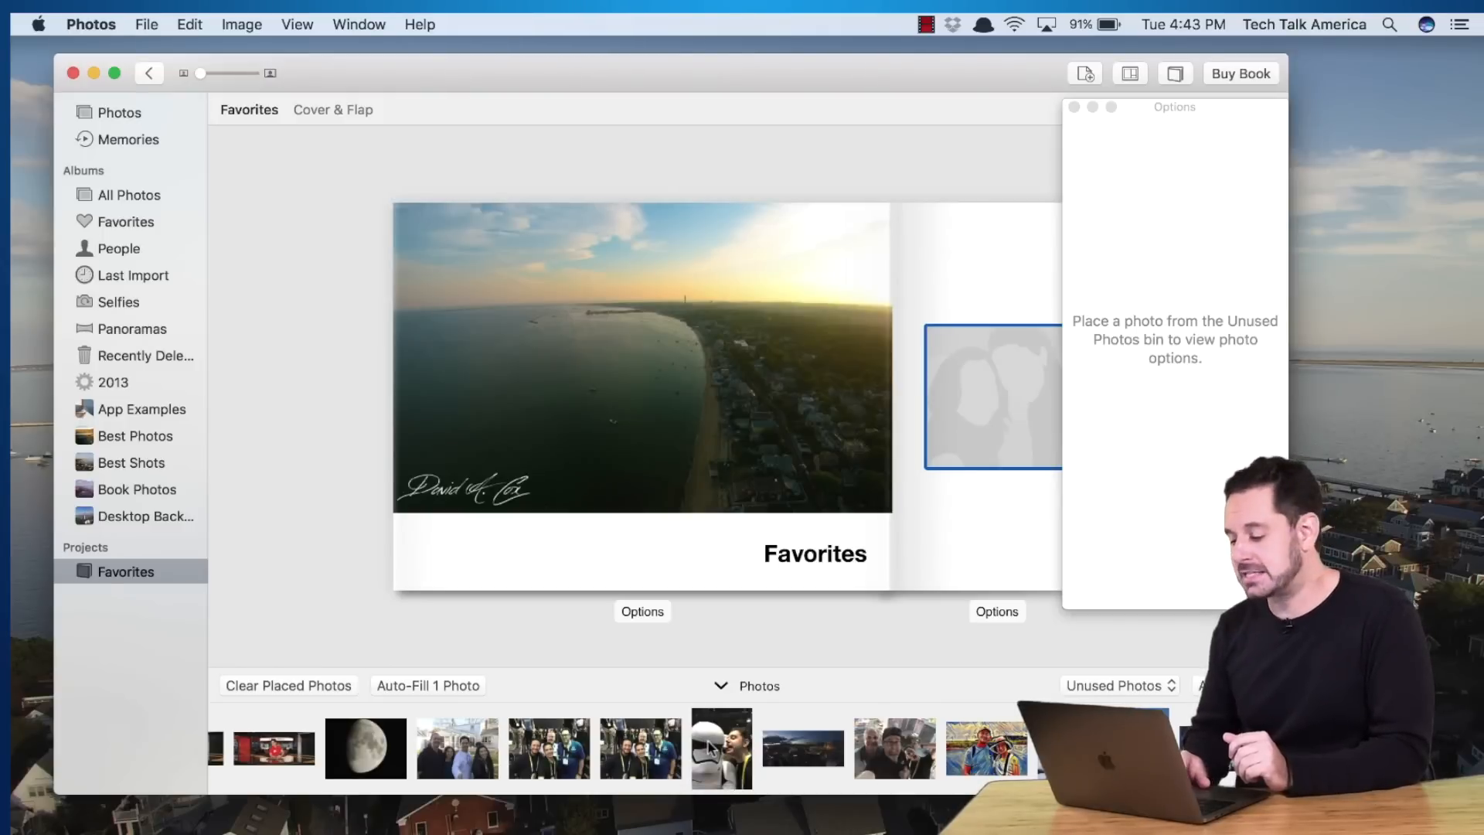
drag(708, 741, 992, 396)
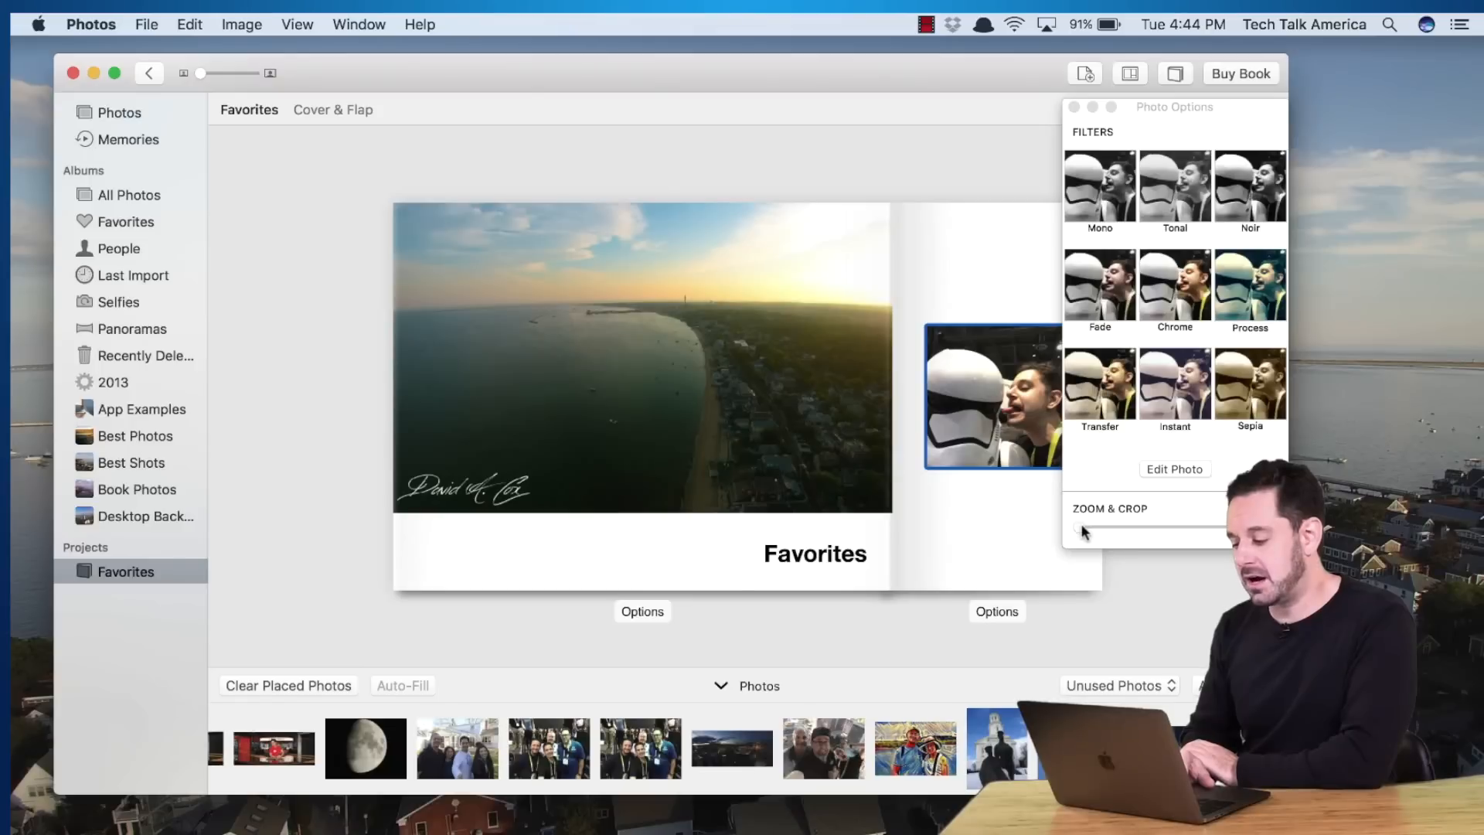
mouse_move(1081, 523)
mouse_down()
mouse_move(1143, 518)
mouse_move(1067, 520)
mouse_up()
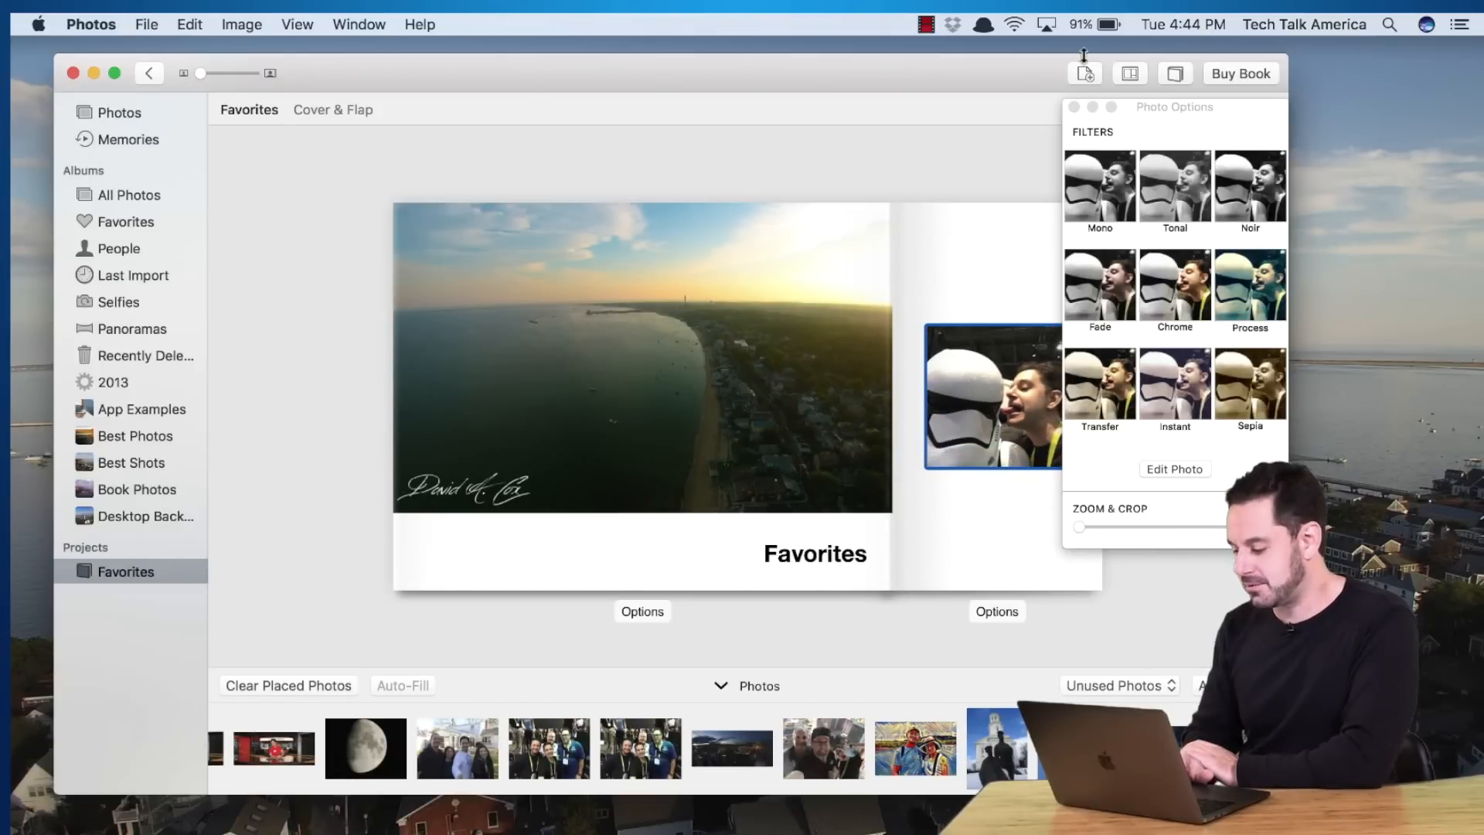
click(1075, 108)
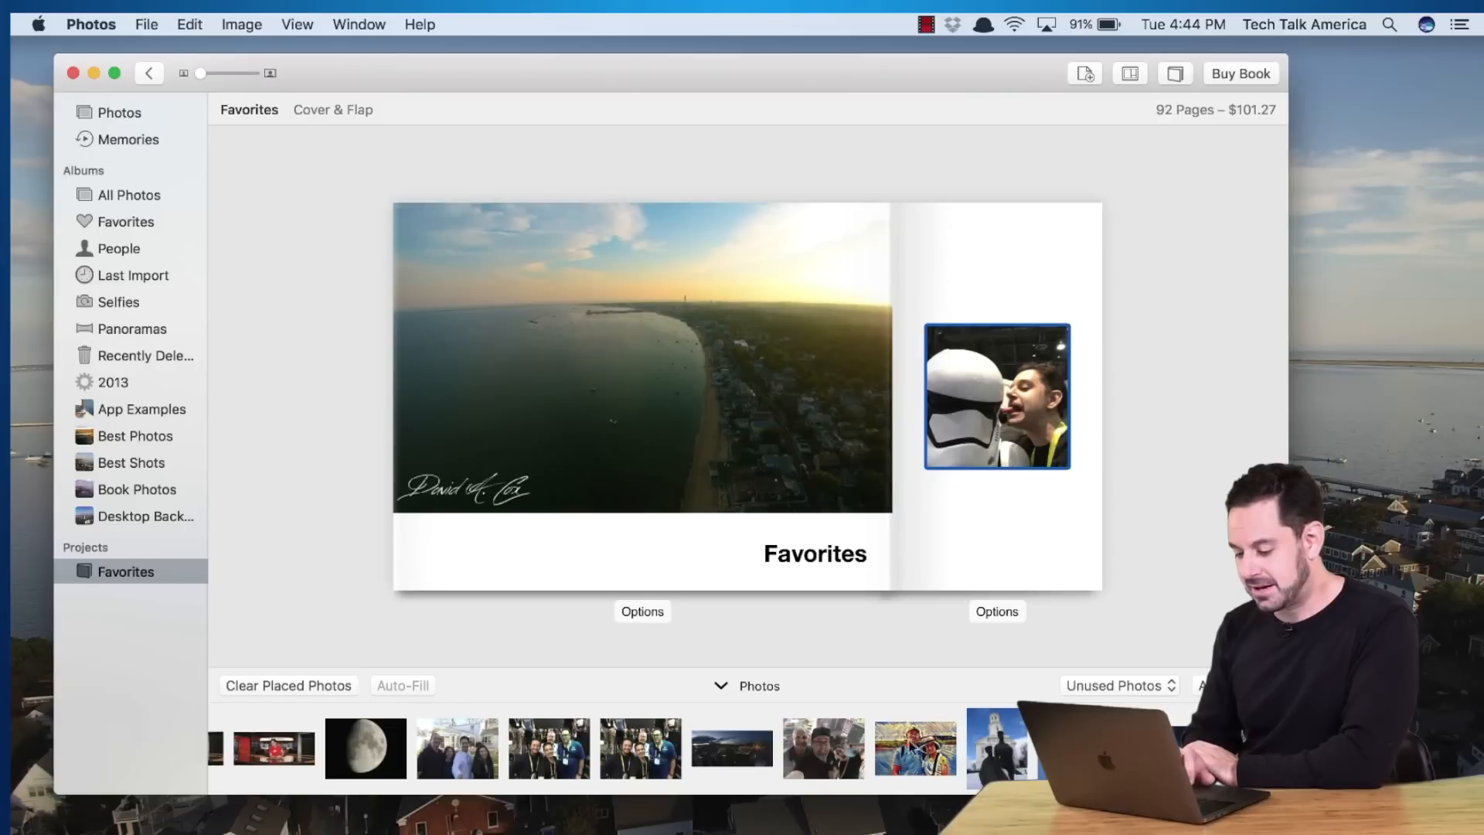
Drag the two-men selfie from Unused Photos onto the flap's photo box
scroll(783, 728, right, 15)
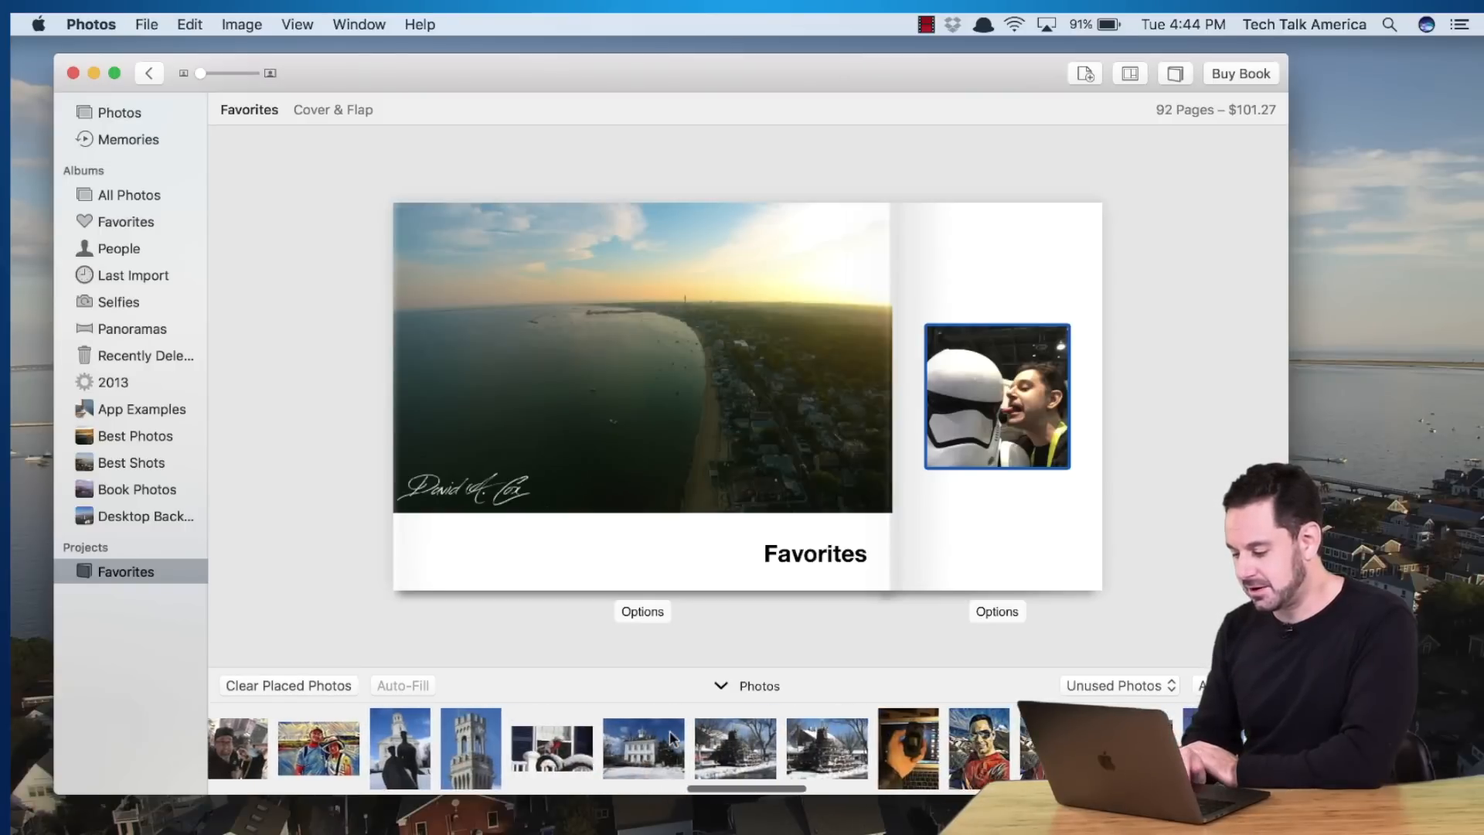
scroll(671, 738, right, 10)
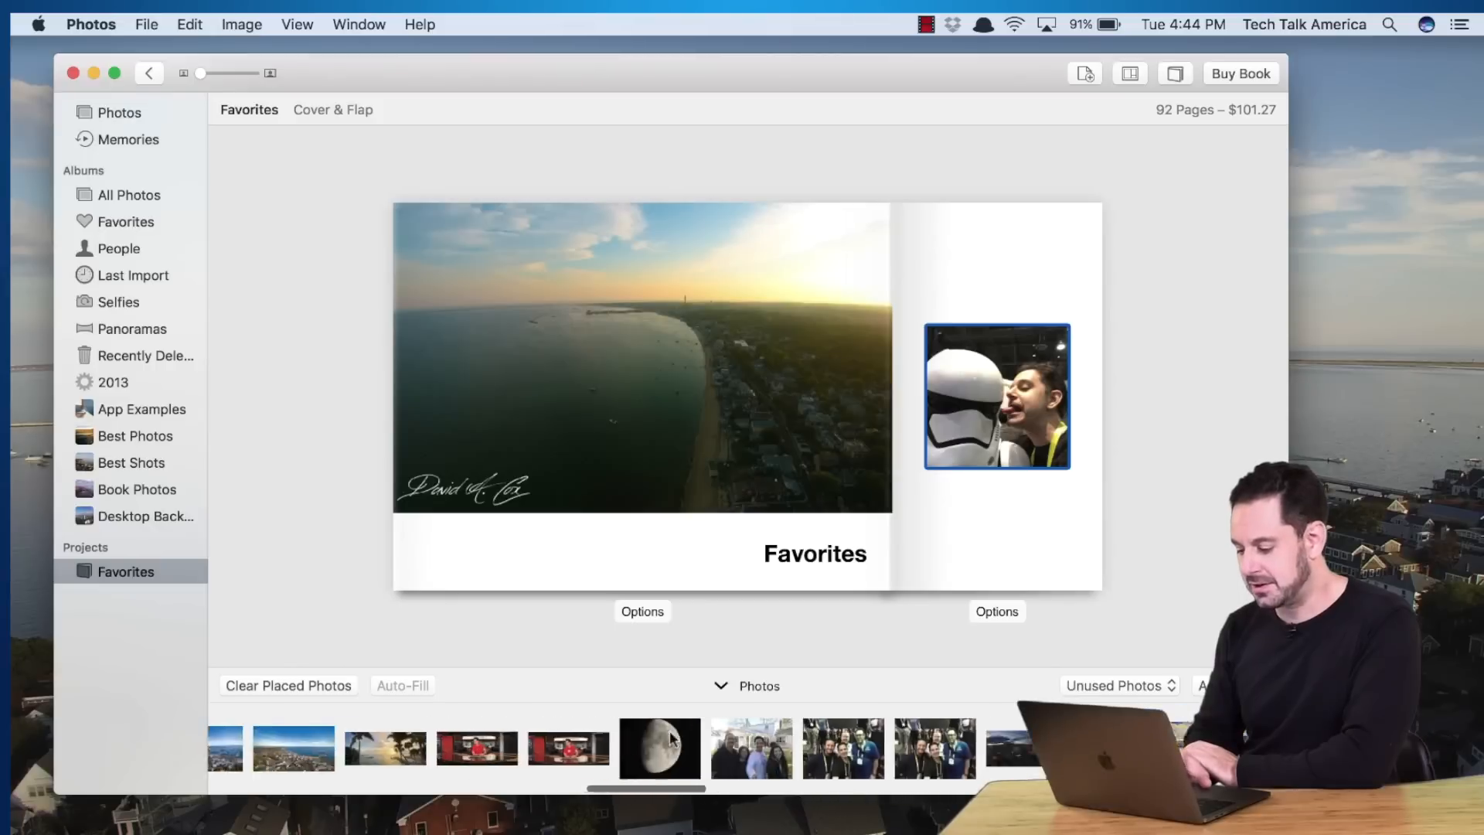
click(630, 749)
mouse_move(630, 748)
mouse_down()
mouse_move(978, 518)
mouse_move(658, 688)
mouse_move(608, 748)
mouse_up()
scroll(948, 692, right, 5)
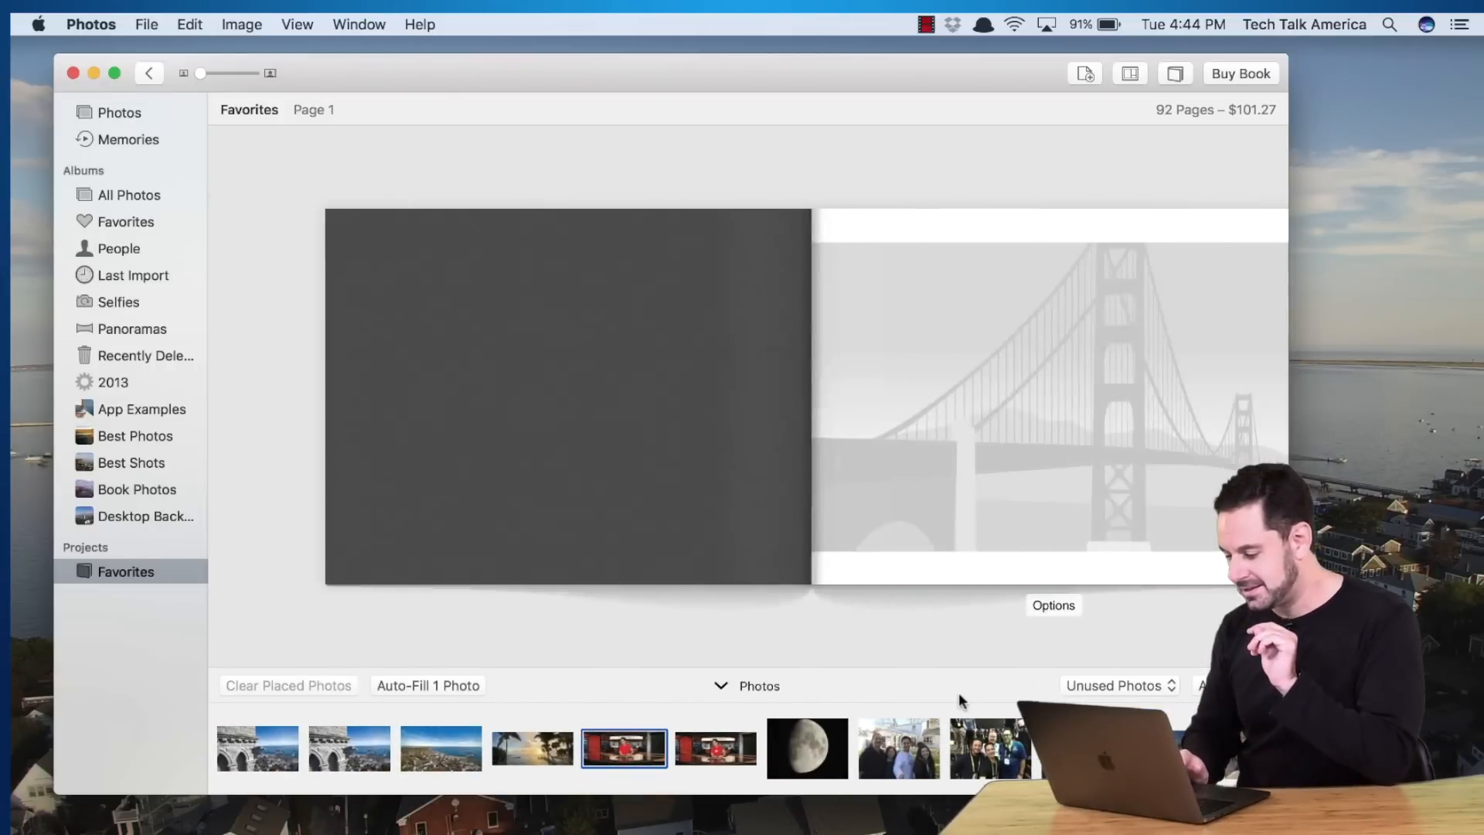
scroll(959, 693, left, 5)
scroll(748, 396, right, 5)
scroll(747, 396, left, 5)
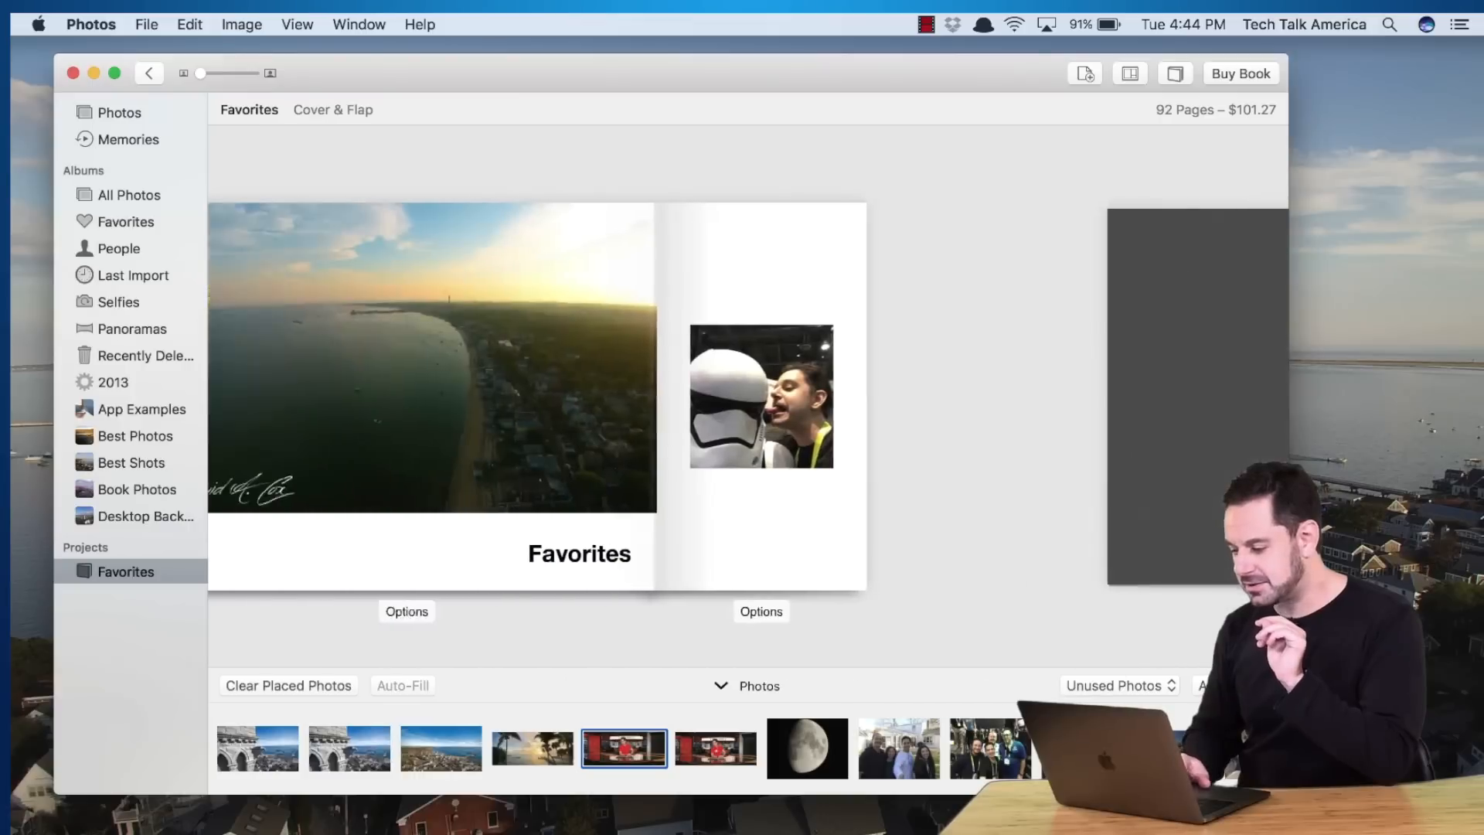
drag(1237, 749, 1011, 425)
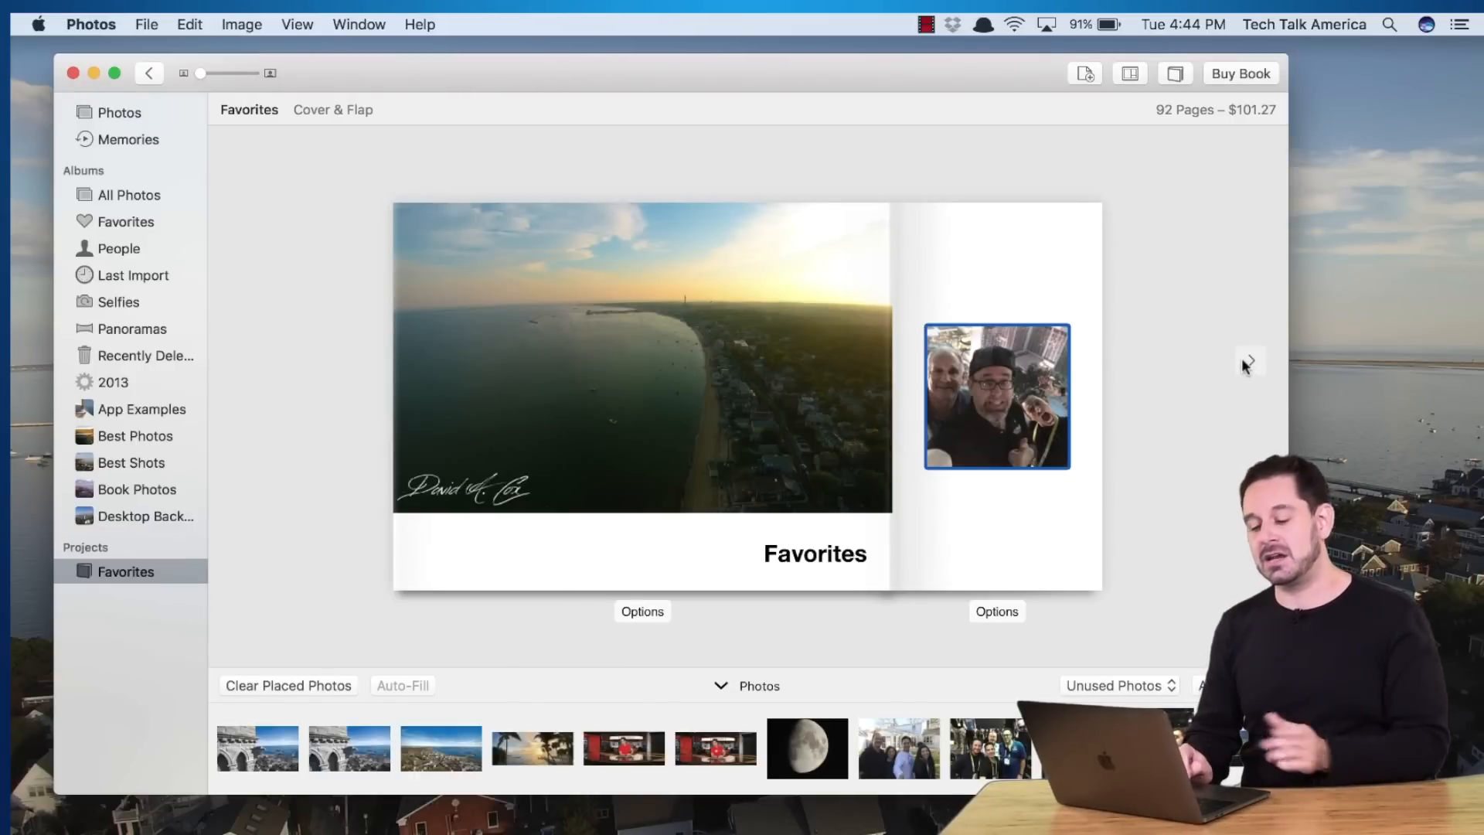
Place the CBS News studio newsroom photo on Page 1, then advance to pages 2 & 3
click(1243, 360)
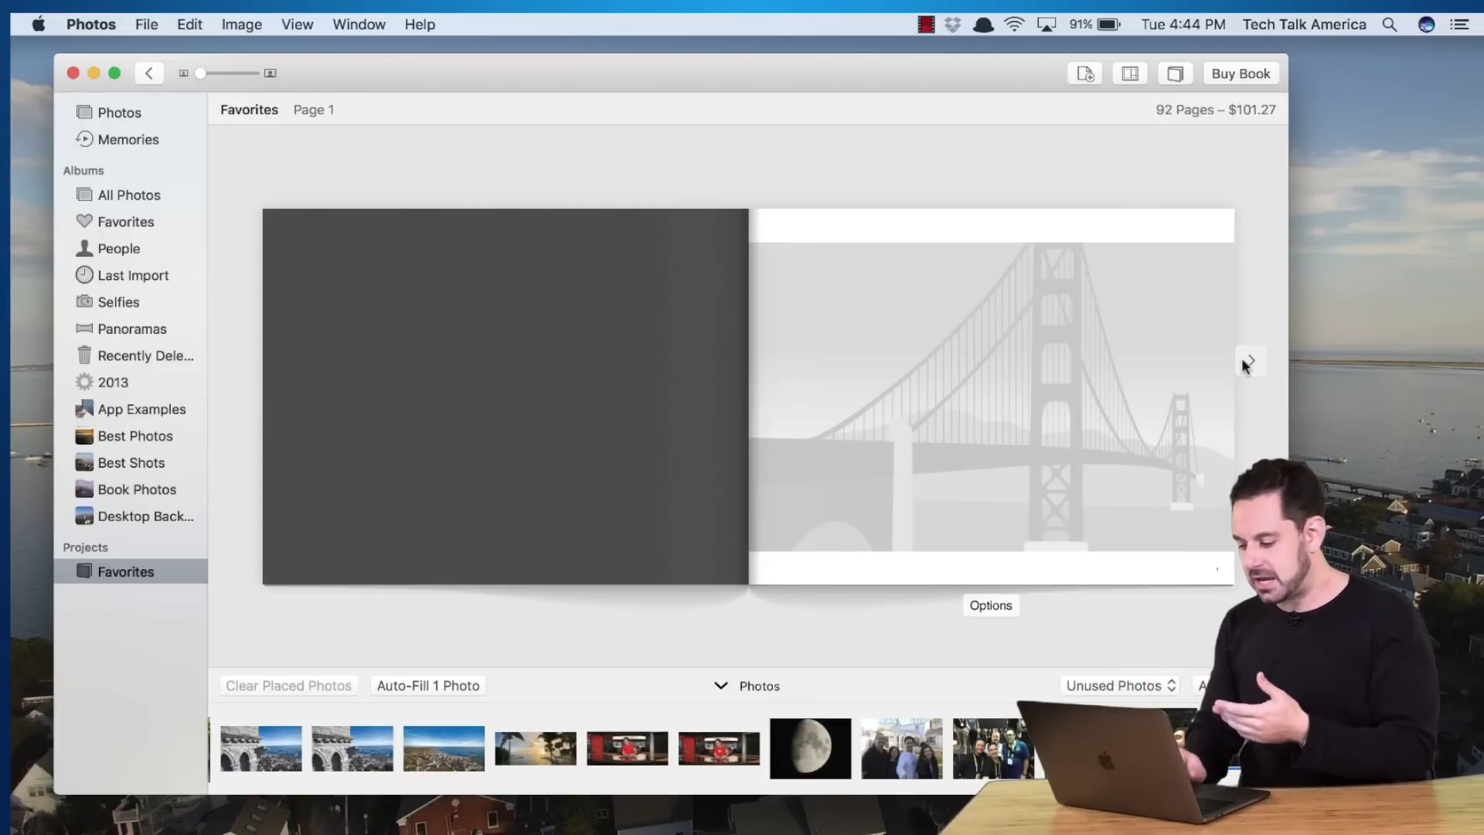
click(621, 744)
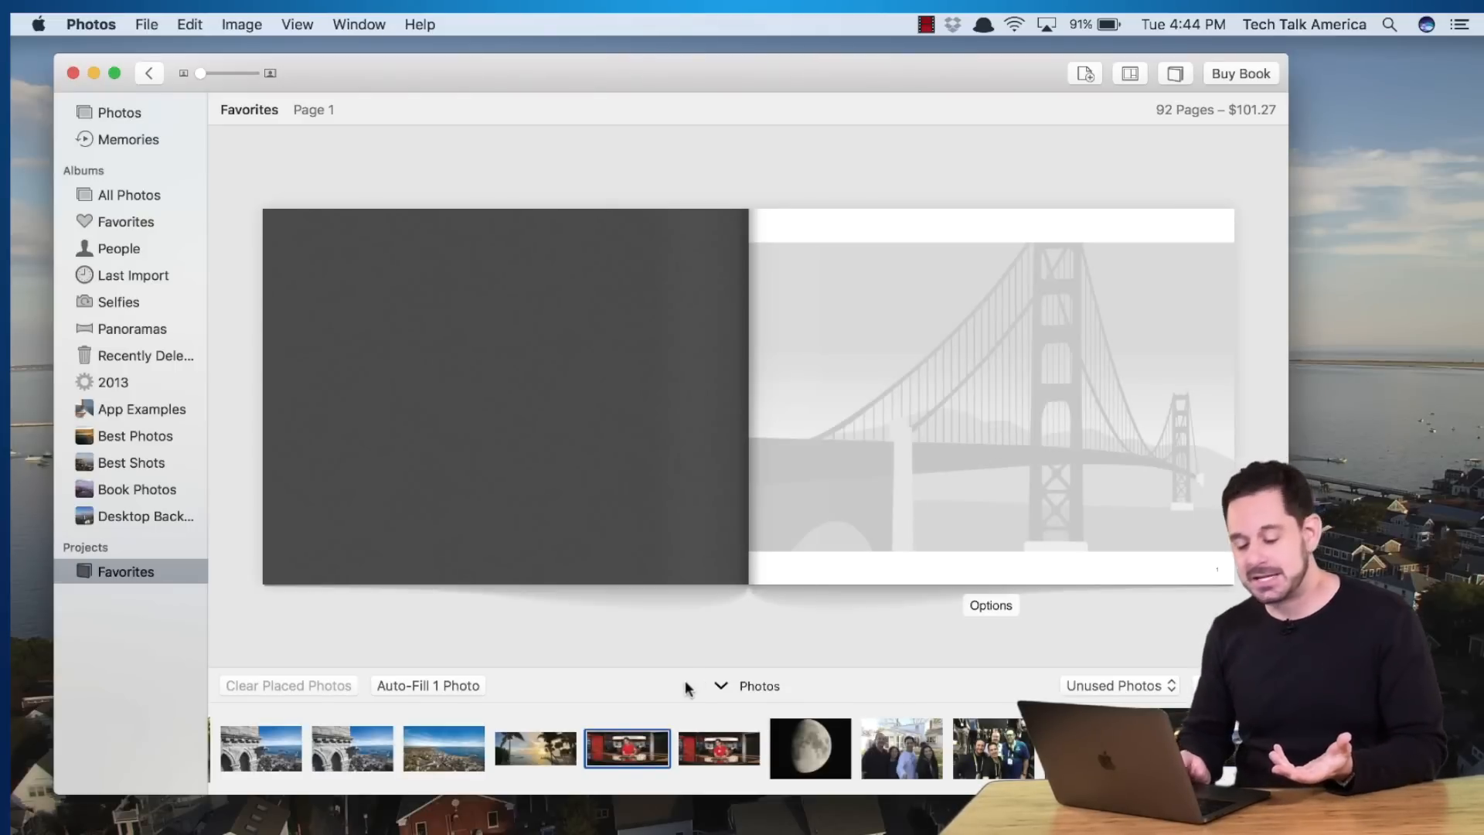
drag(607, 759, 888, 514)
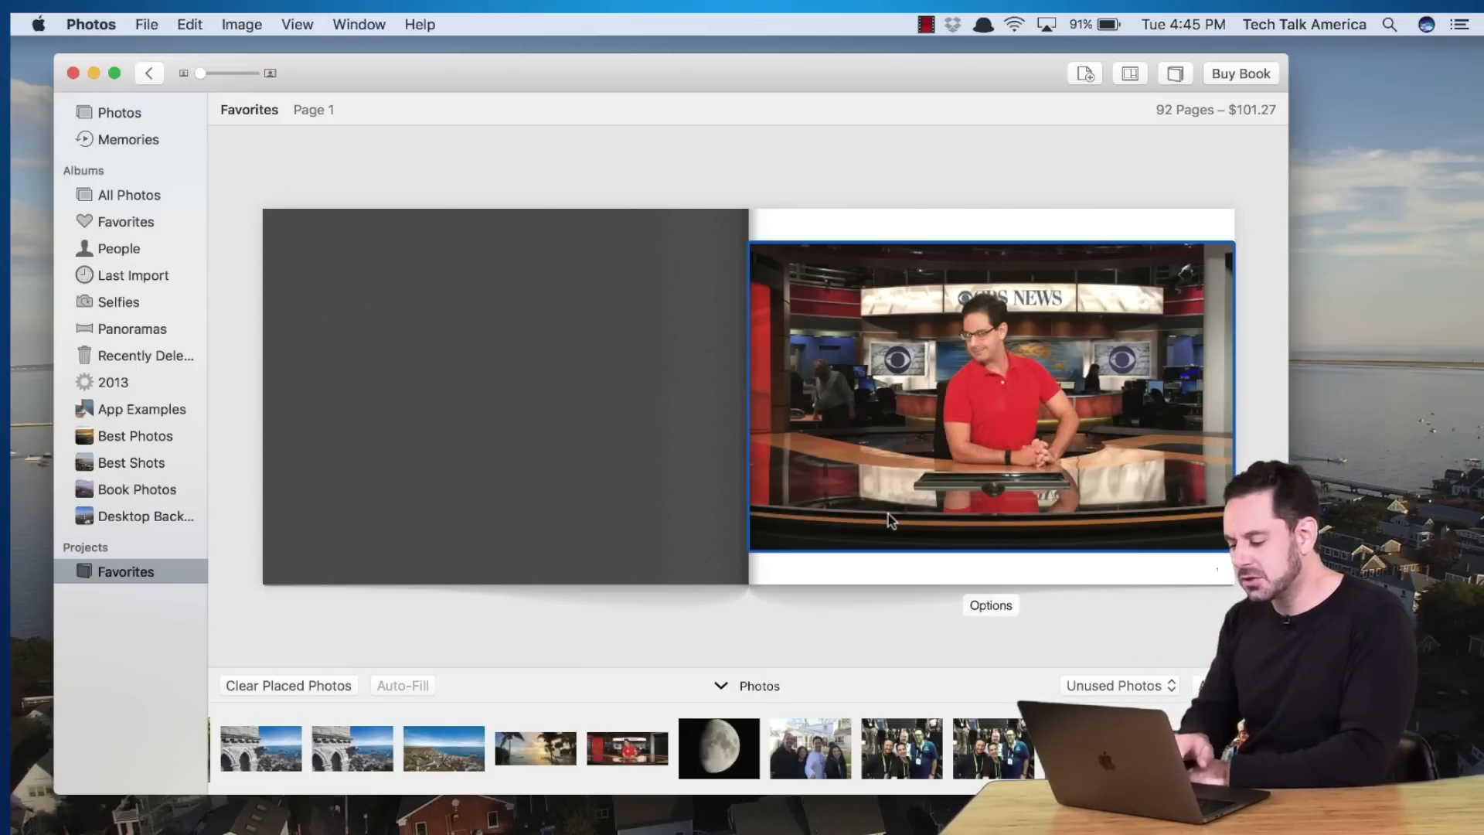
key(Right)
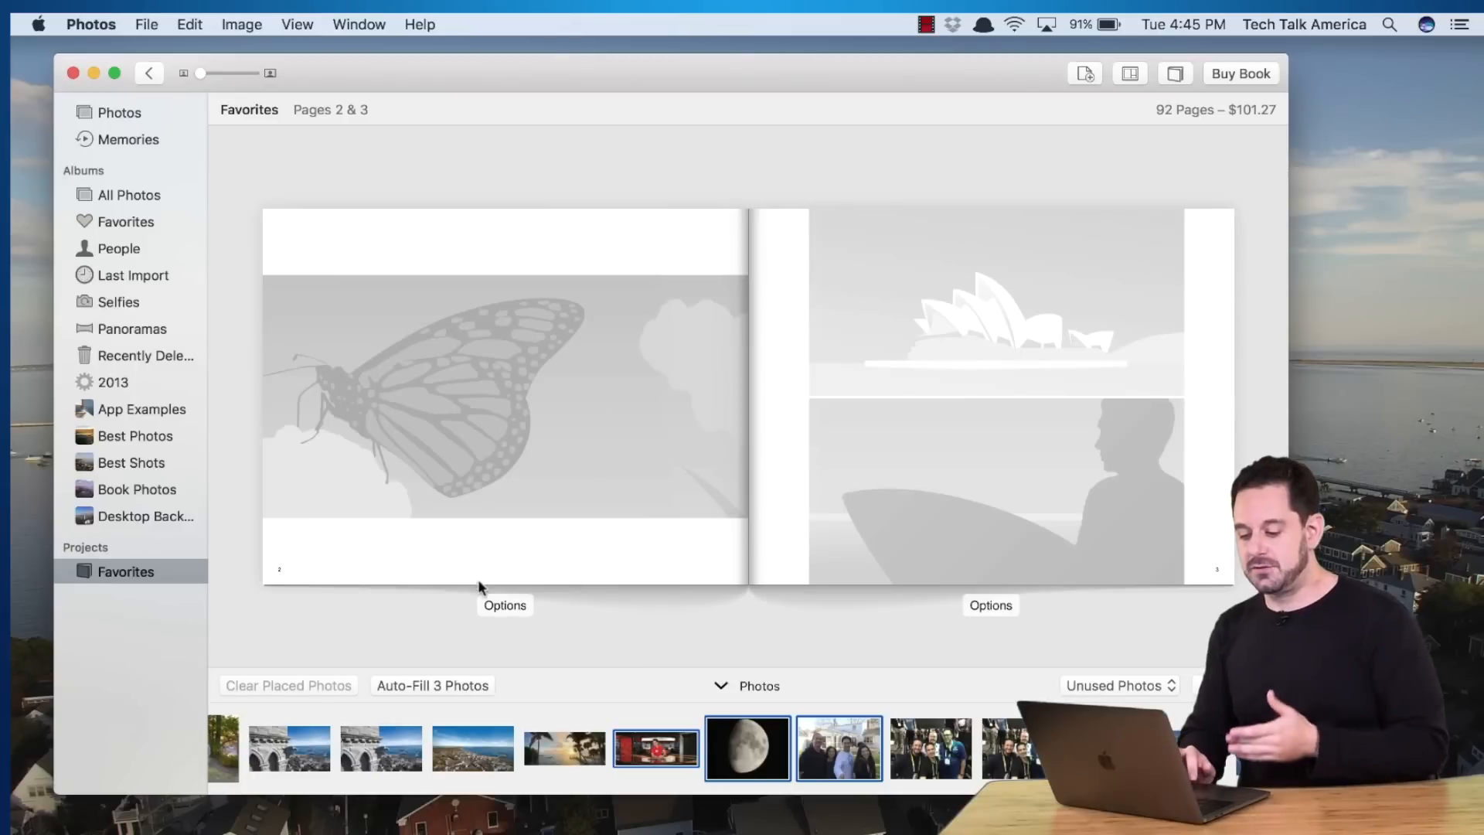
Show page 2's Layout Options beside the pages and browse down to the SPREAD layouts
click(498, 606)
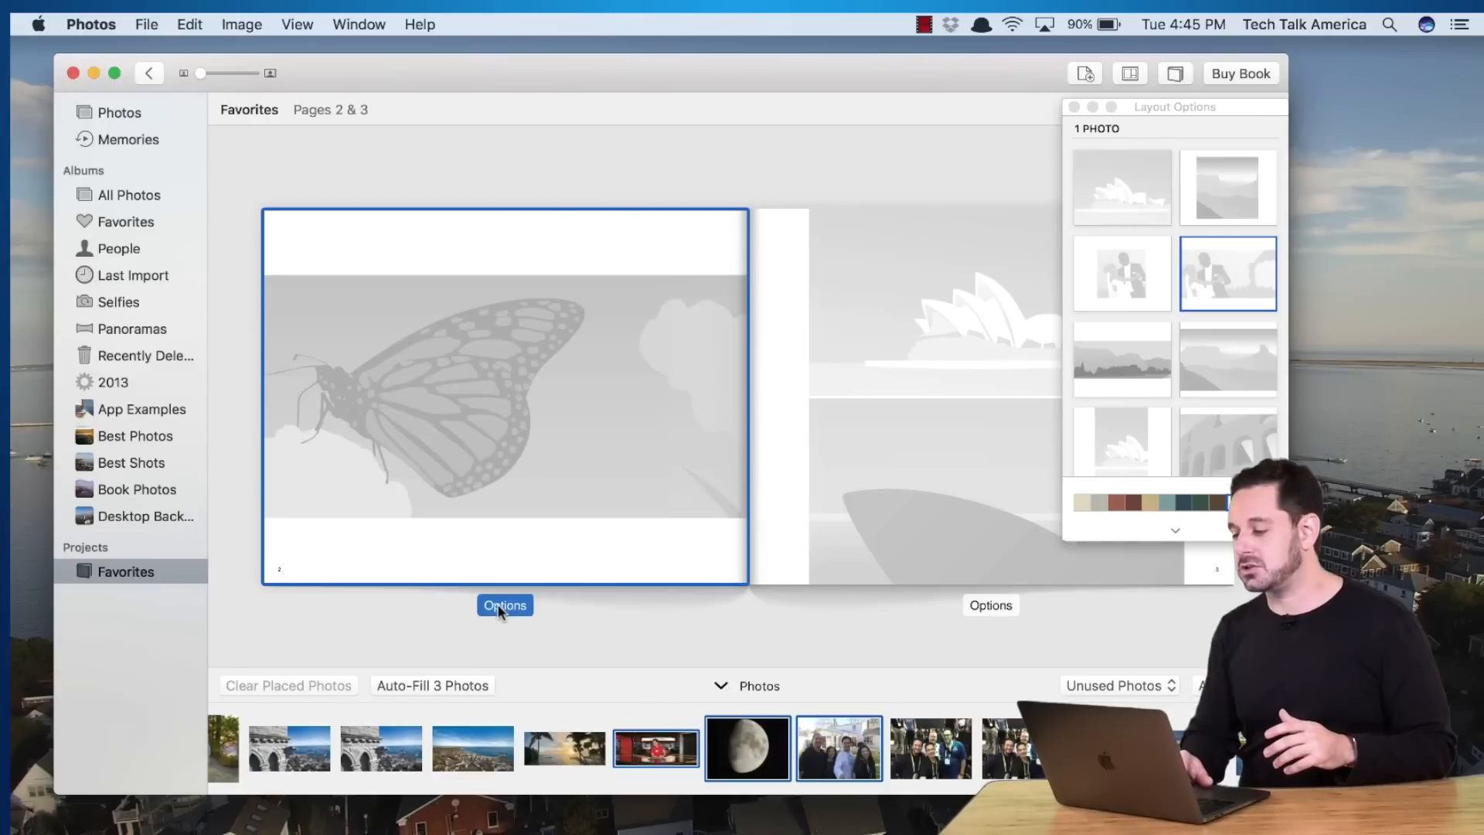
drag(1245, 105, 934, 178)
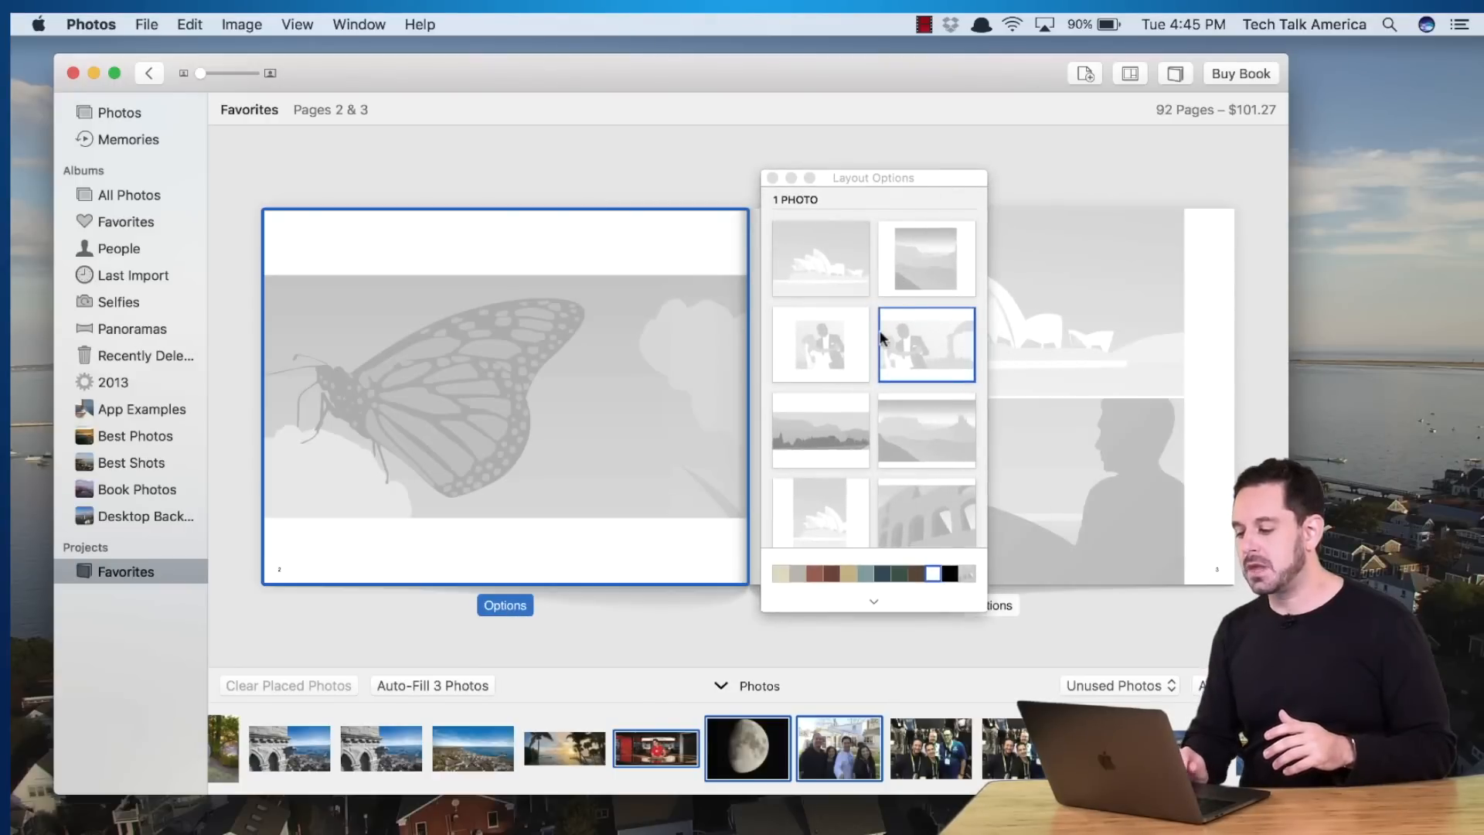
scroll(881, 337, down, 10)
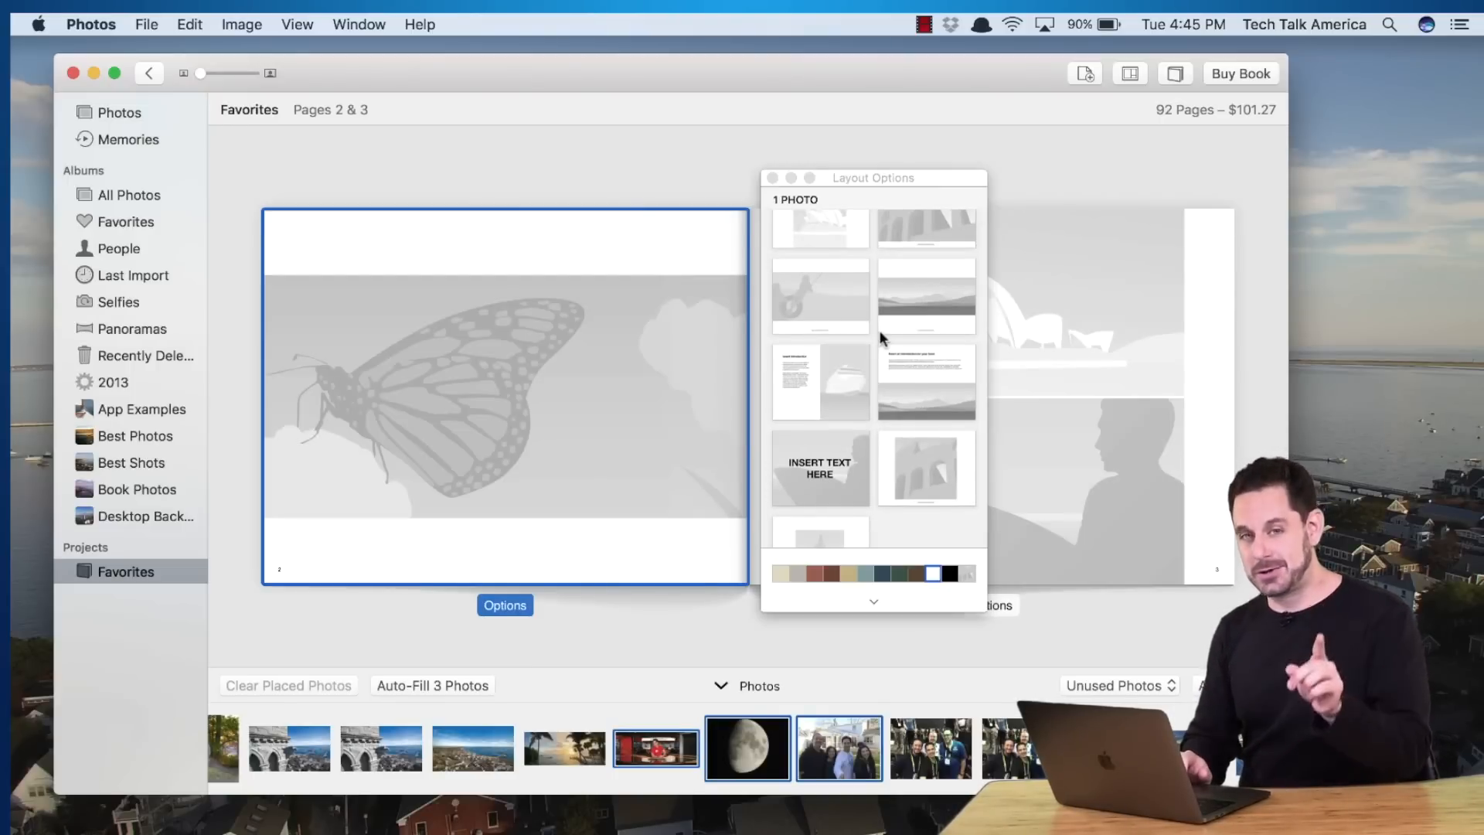
scroll(880, 331, down, 3)
scroll(880, 331, up, 8)
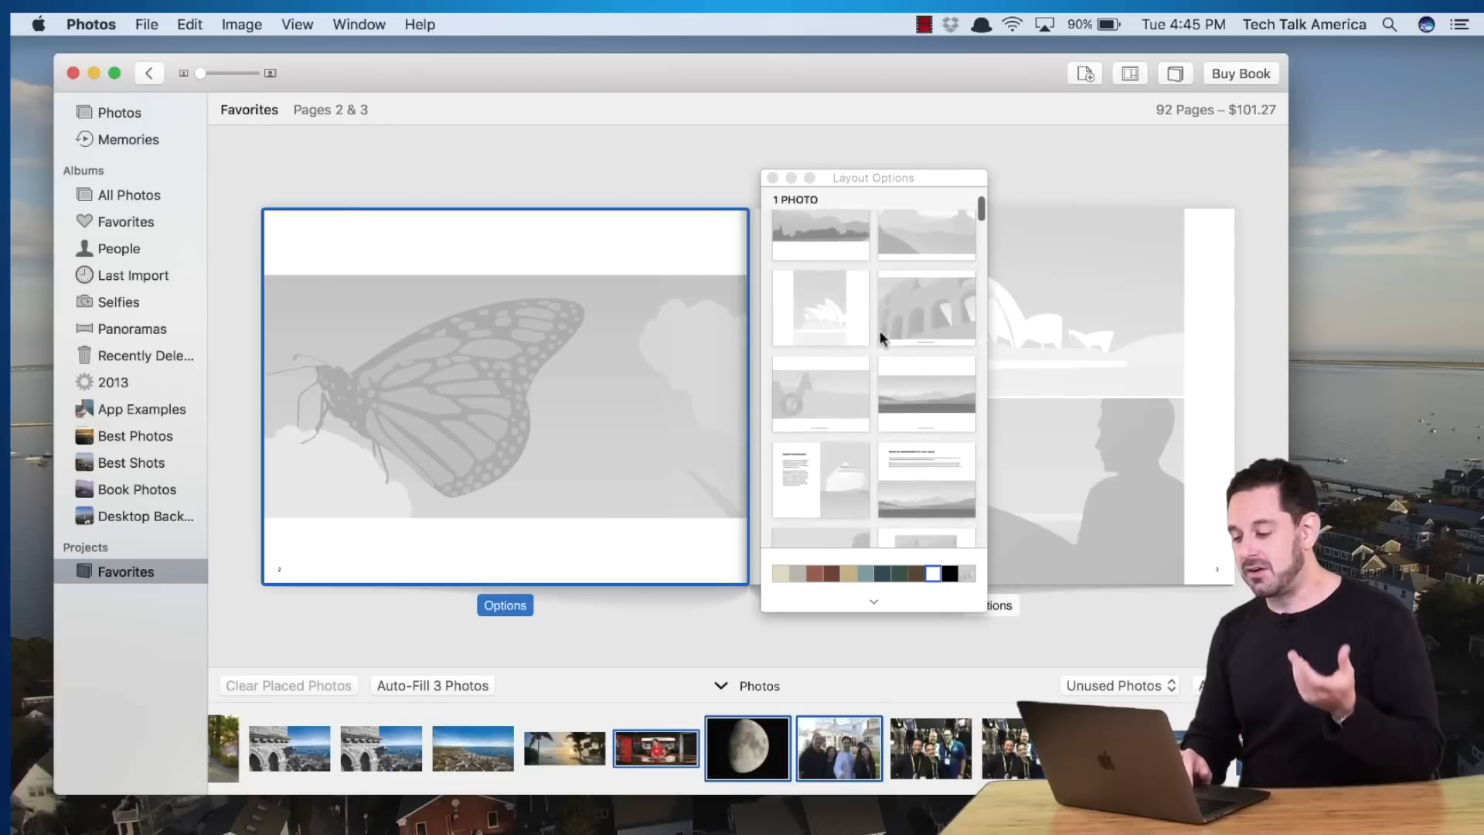
scroll(880, 330, down, 2)
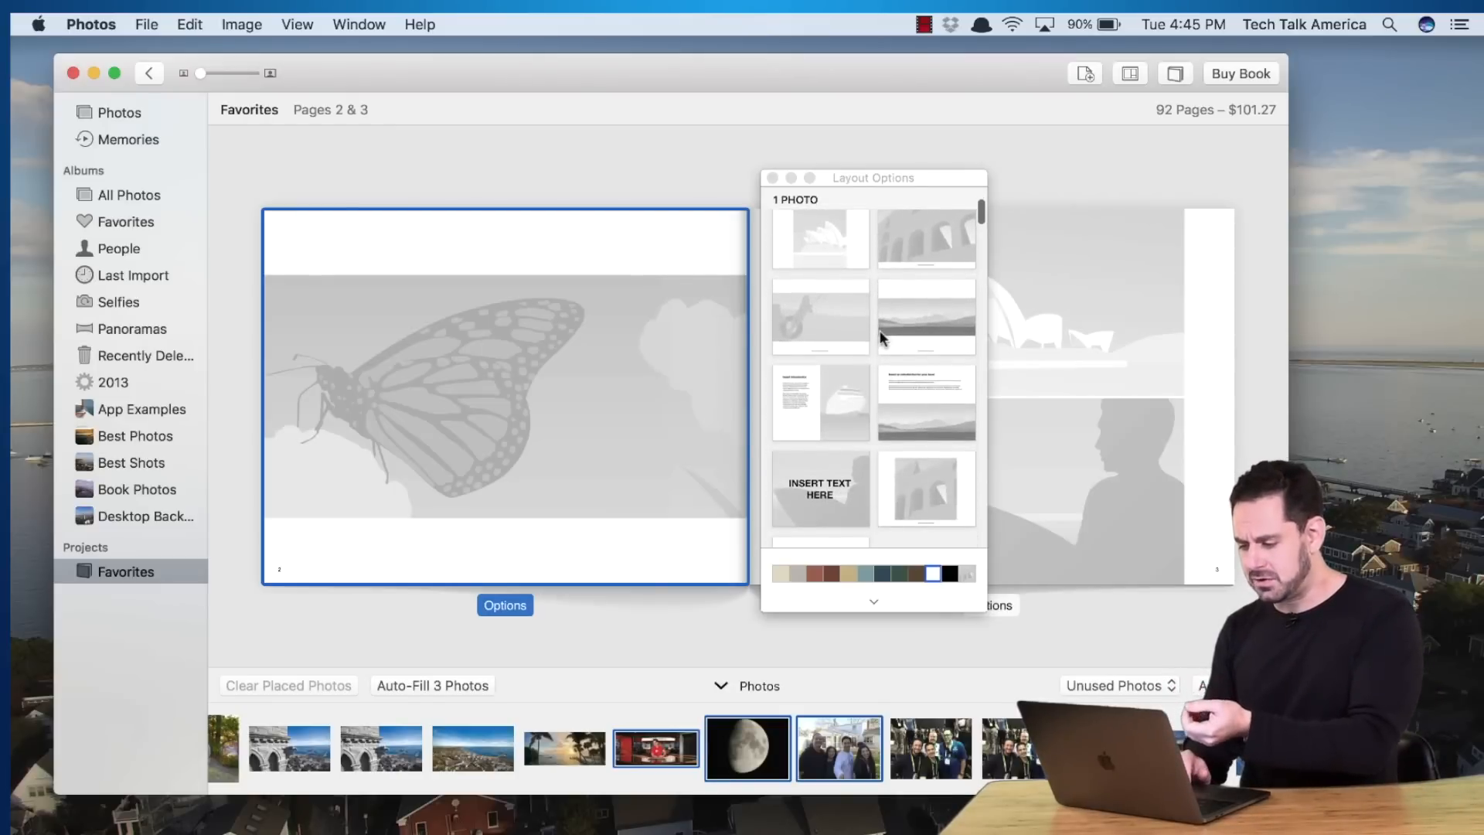
scroll(880, 331, down, 4)
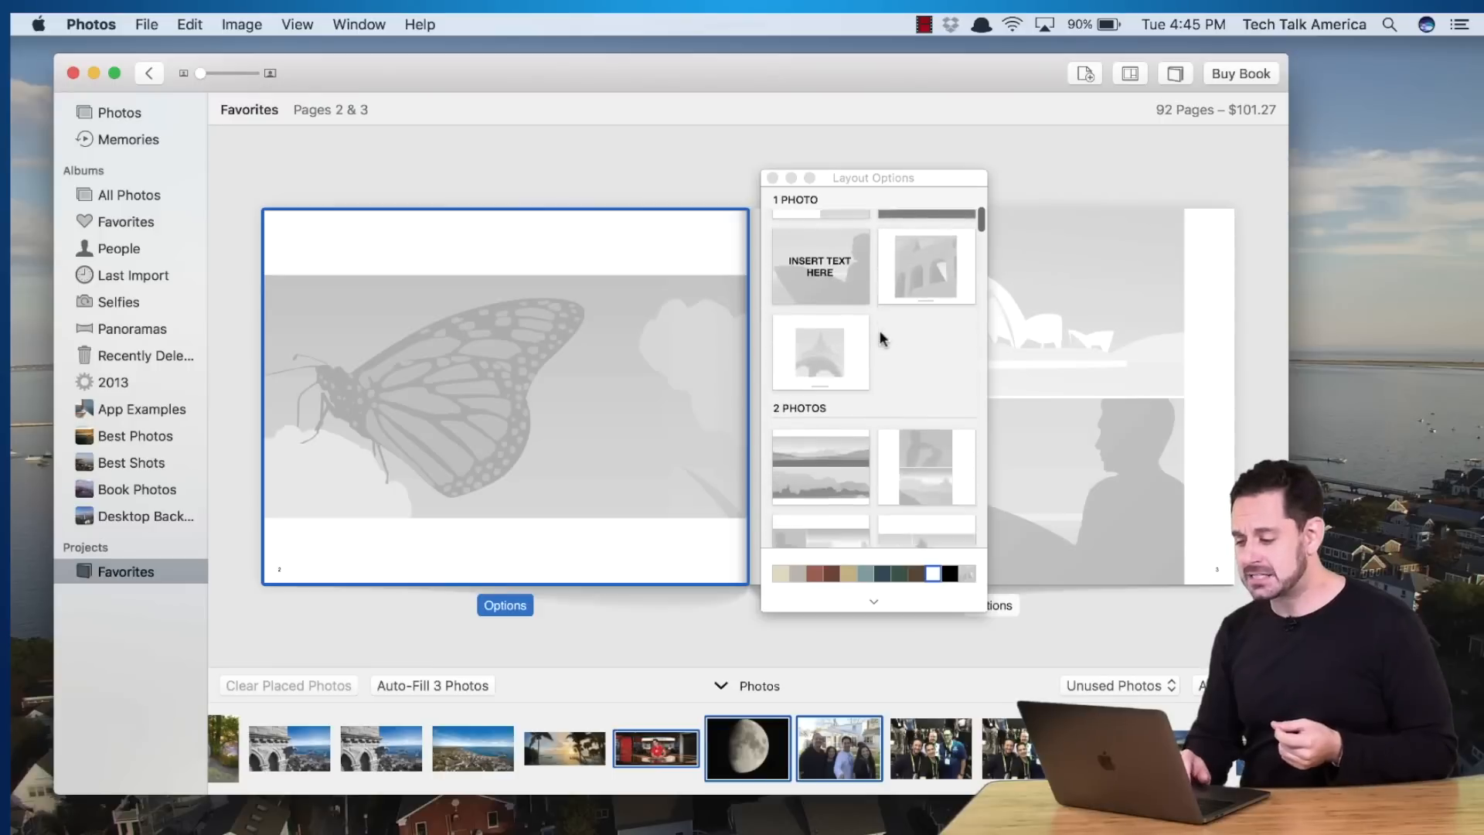
scroll(880, 337, down, 3)
scroll(864, 399, down, 3)
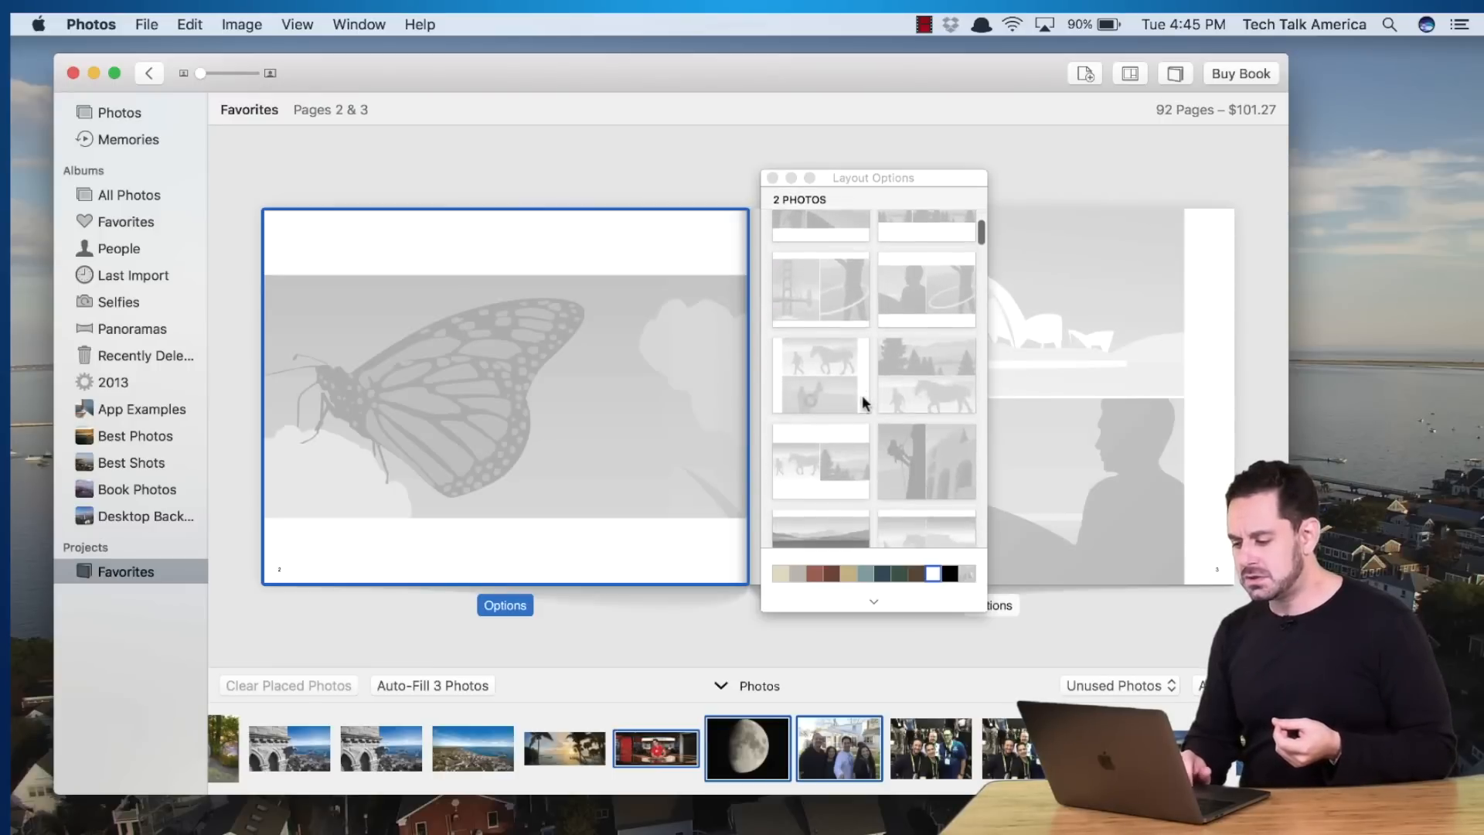
scroll(863, 400, down, 2)
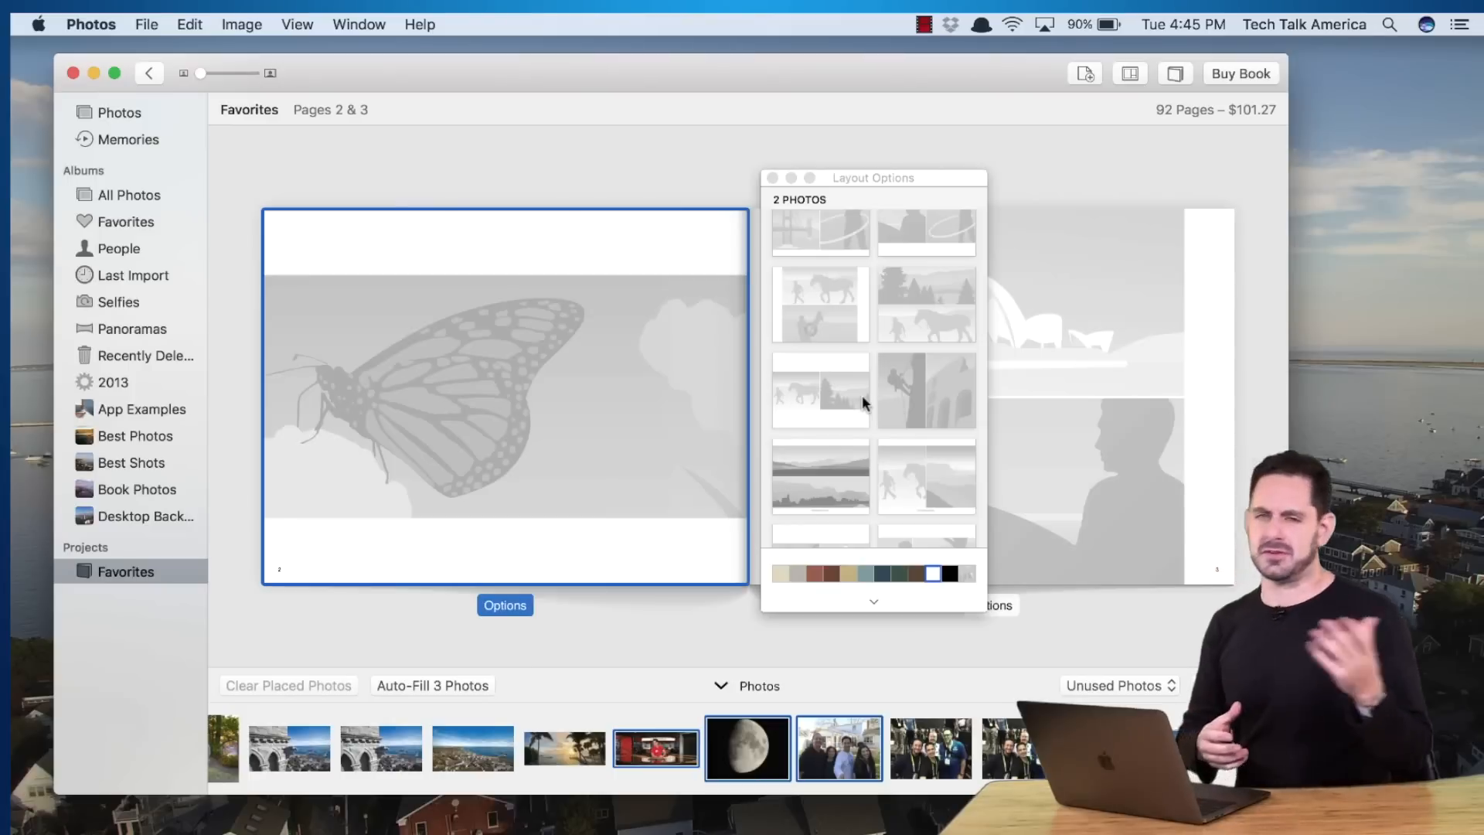
scroll(862, 402, down, 3)
scroll(863, 402, down, 5)
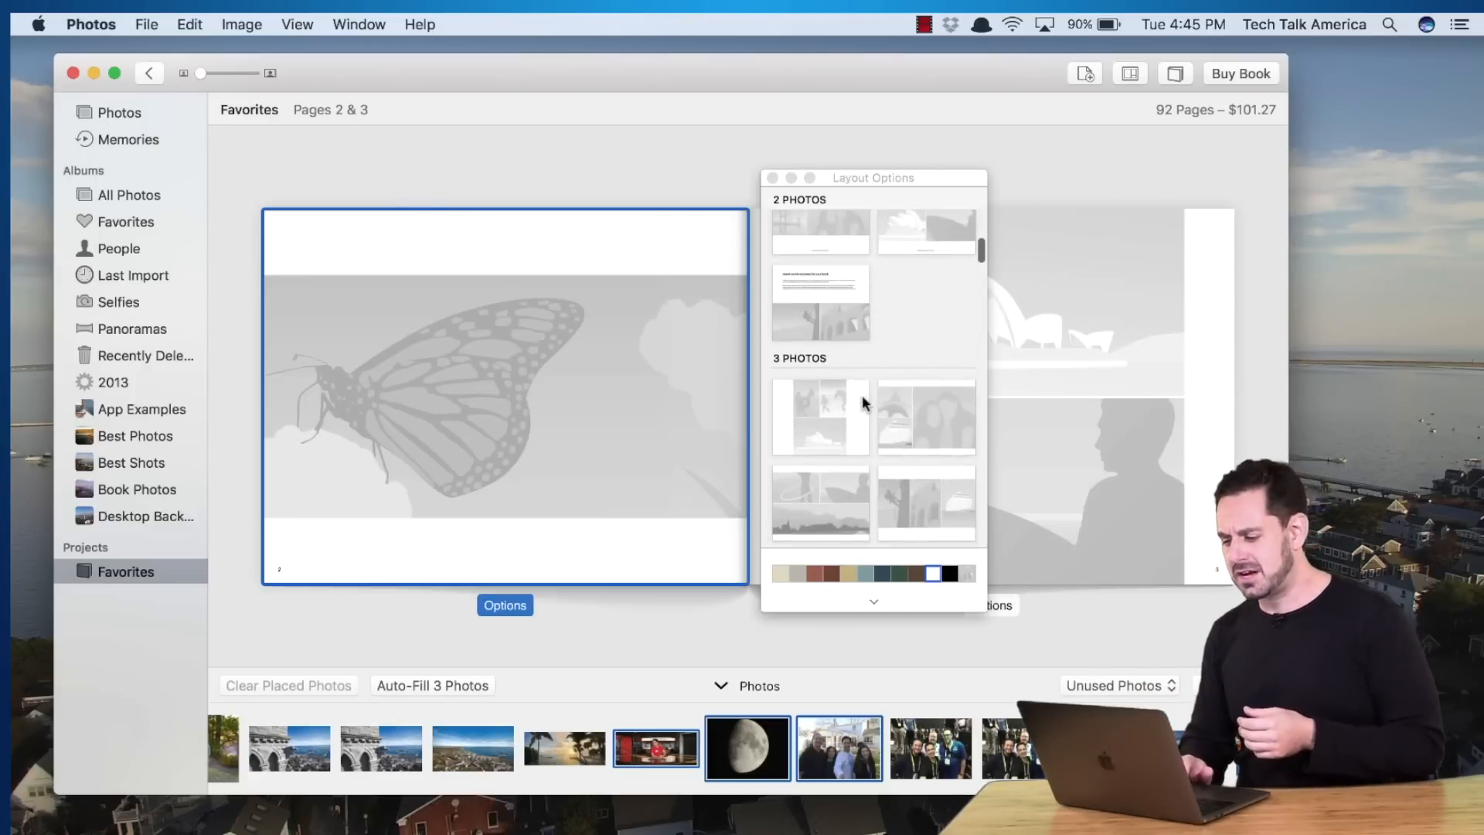
scroll(863, 402, down, 5)
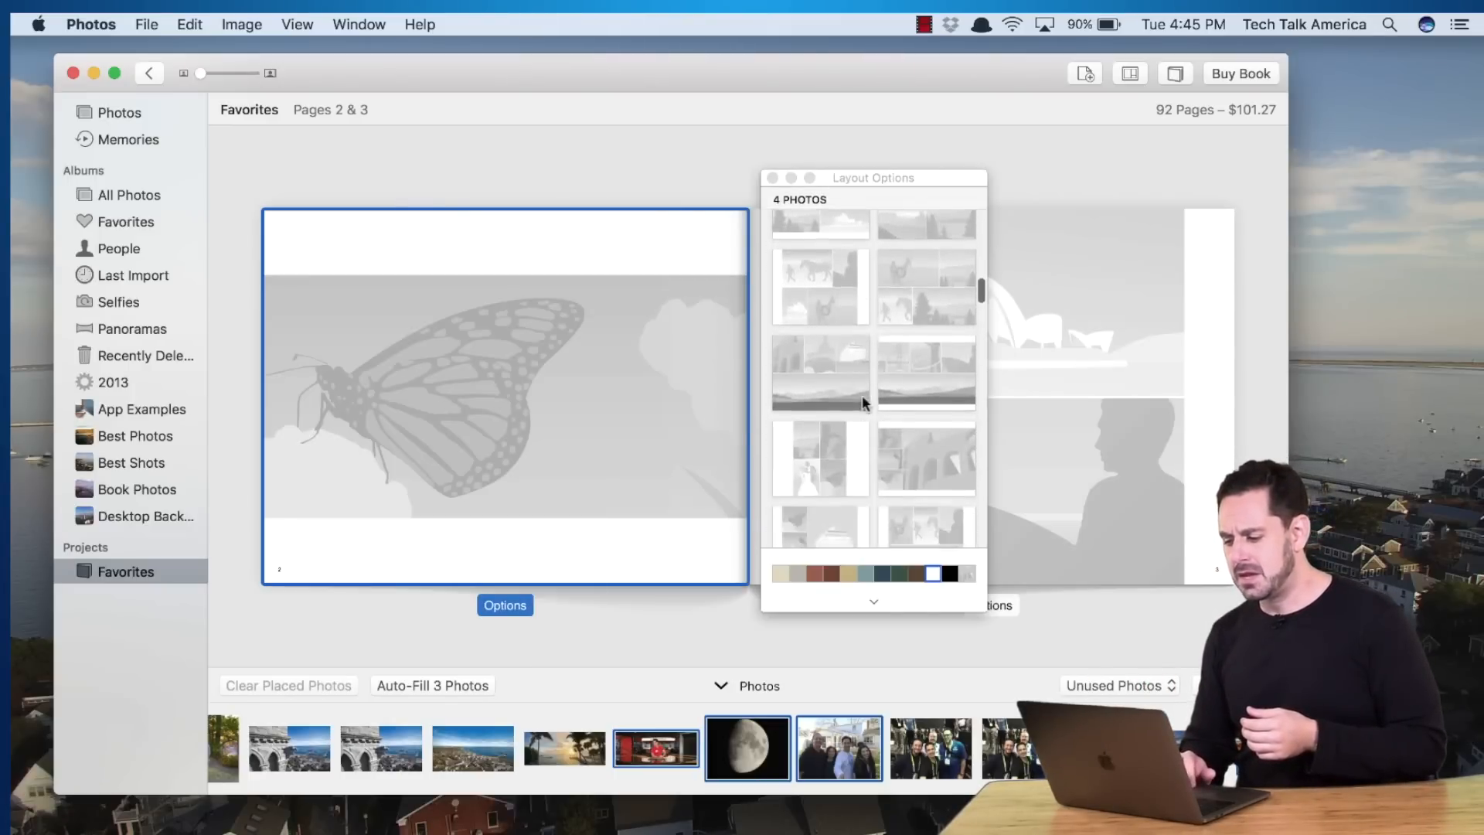
scroll(863, 402, down, 6)
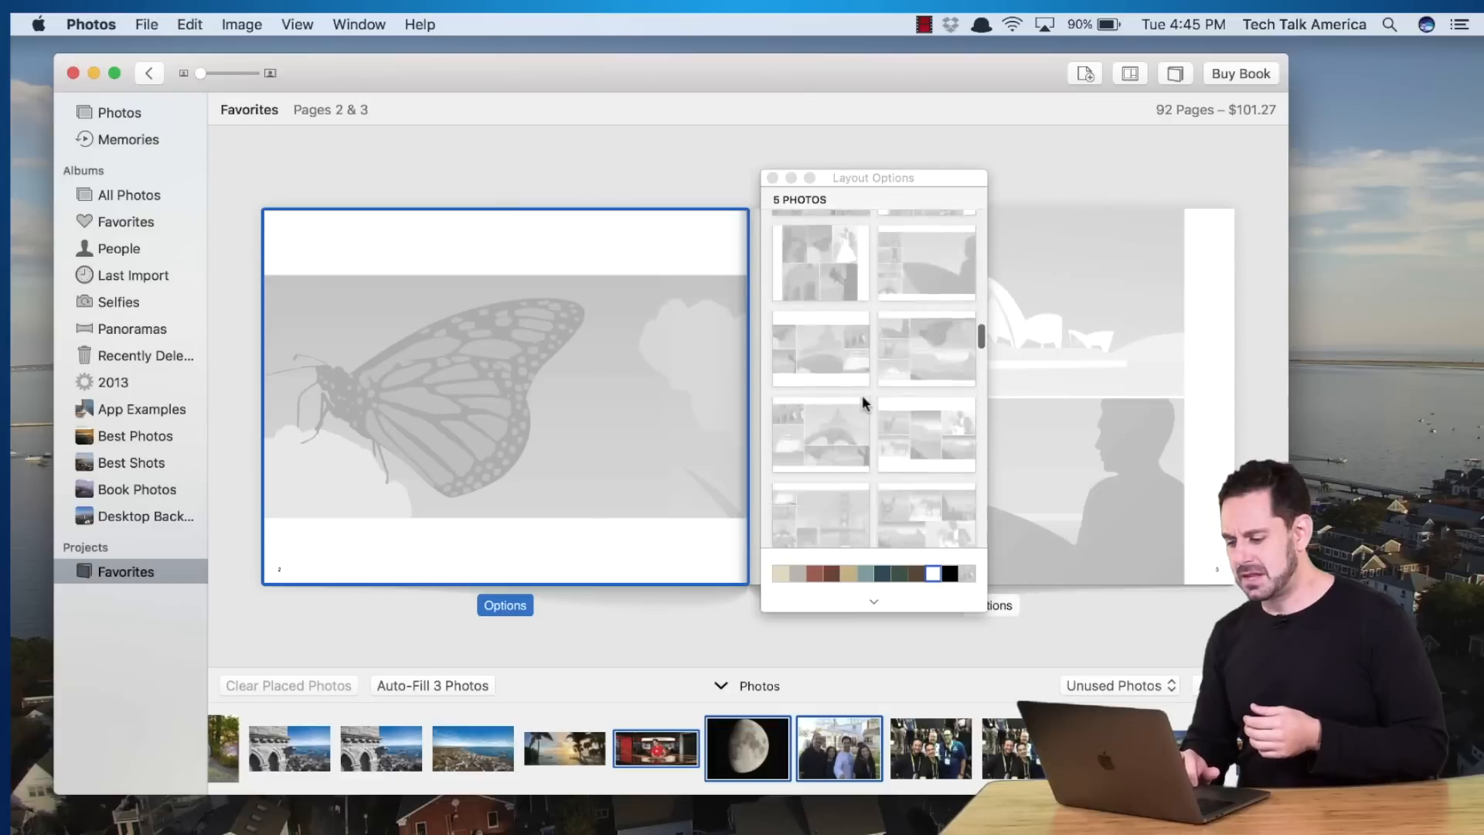
scroll(863, 402, down, 10)
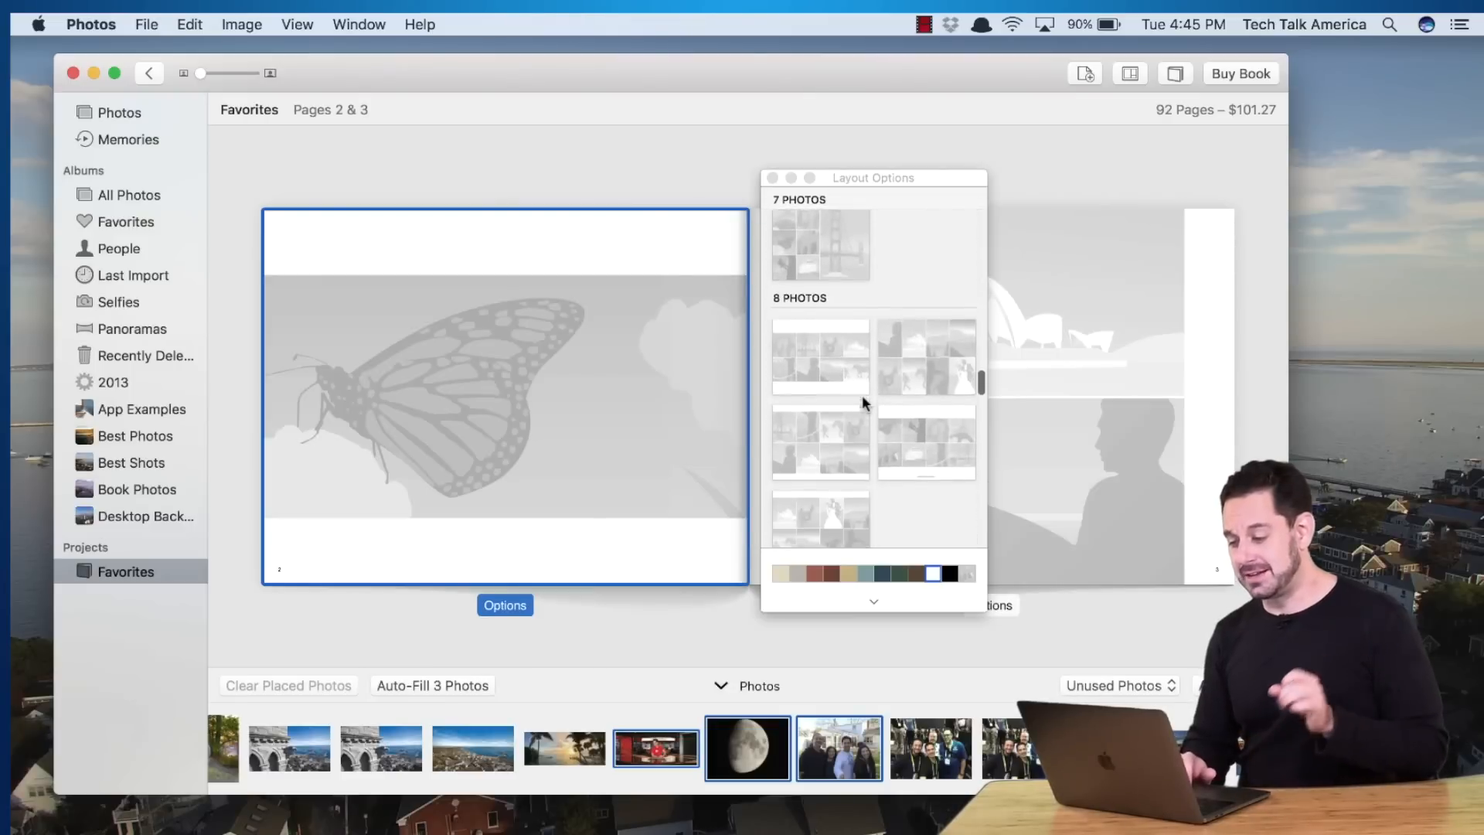
scroll(863, 402, down, 5)
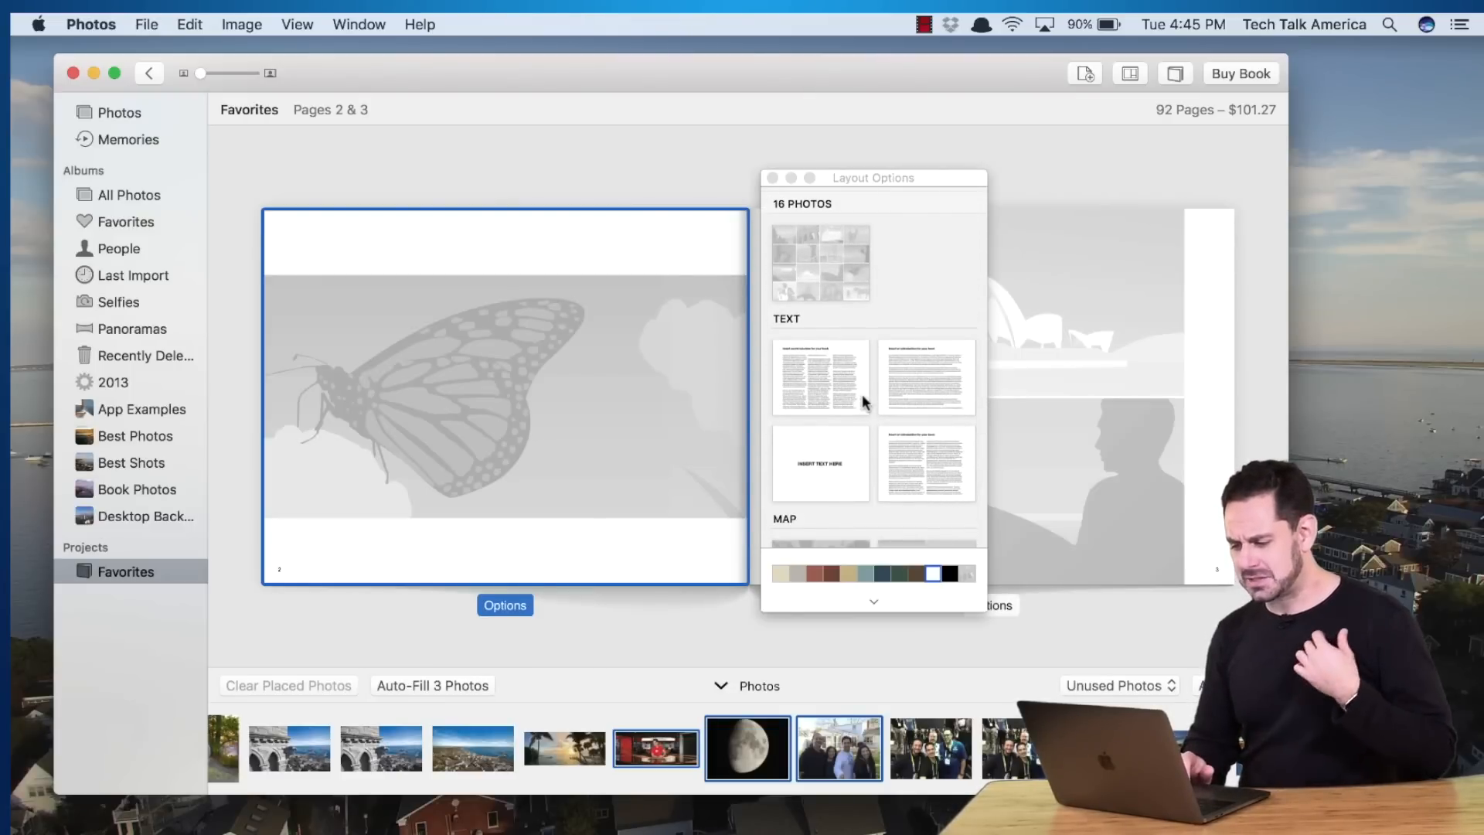
scroll(861, 393, down, 3)
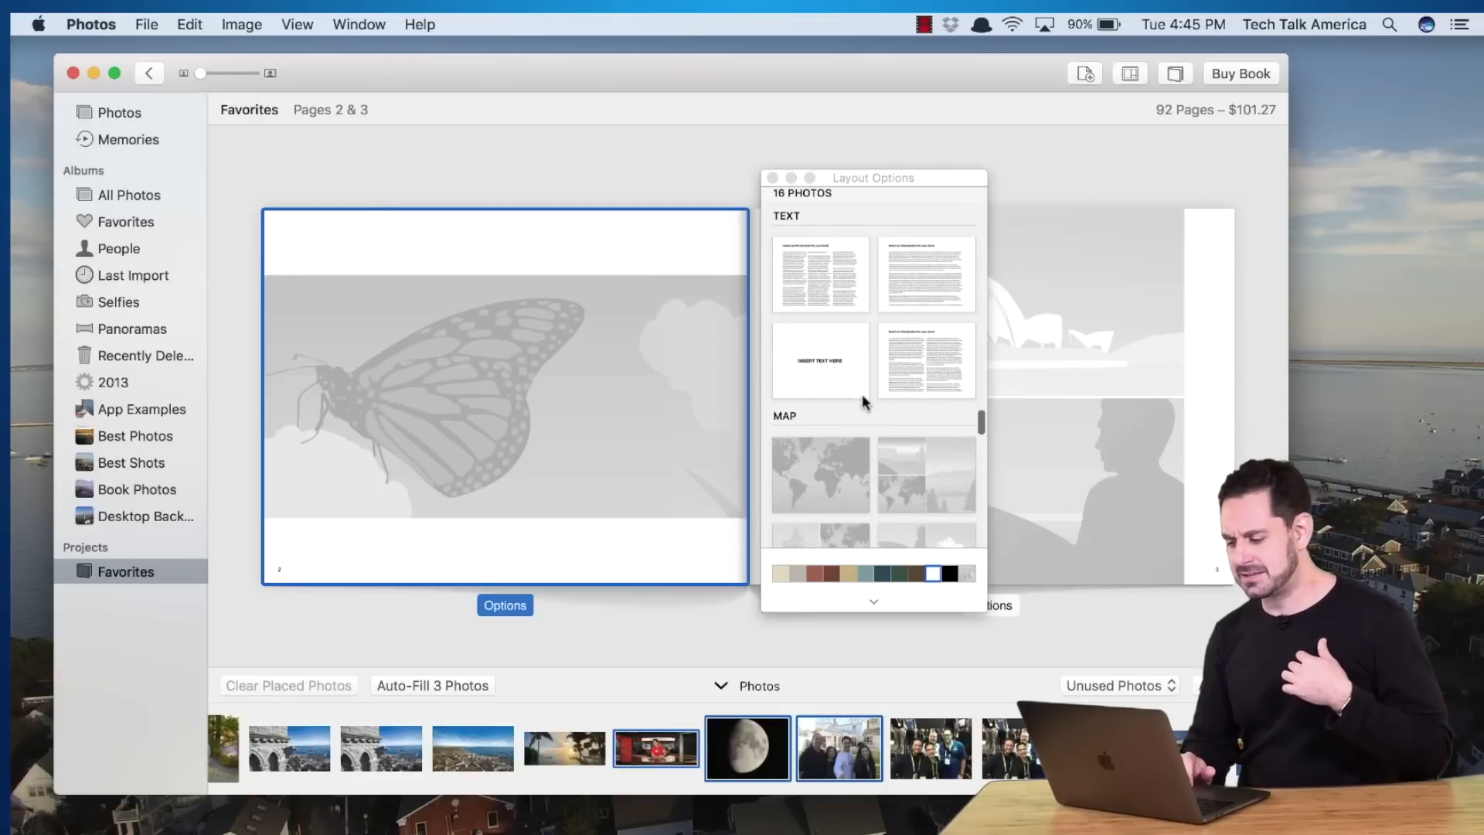
scroll(862, 395, down, 10)
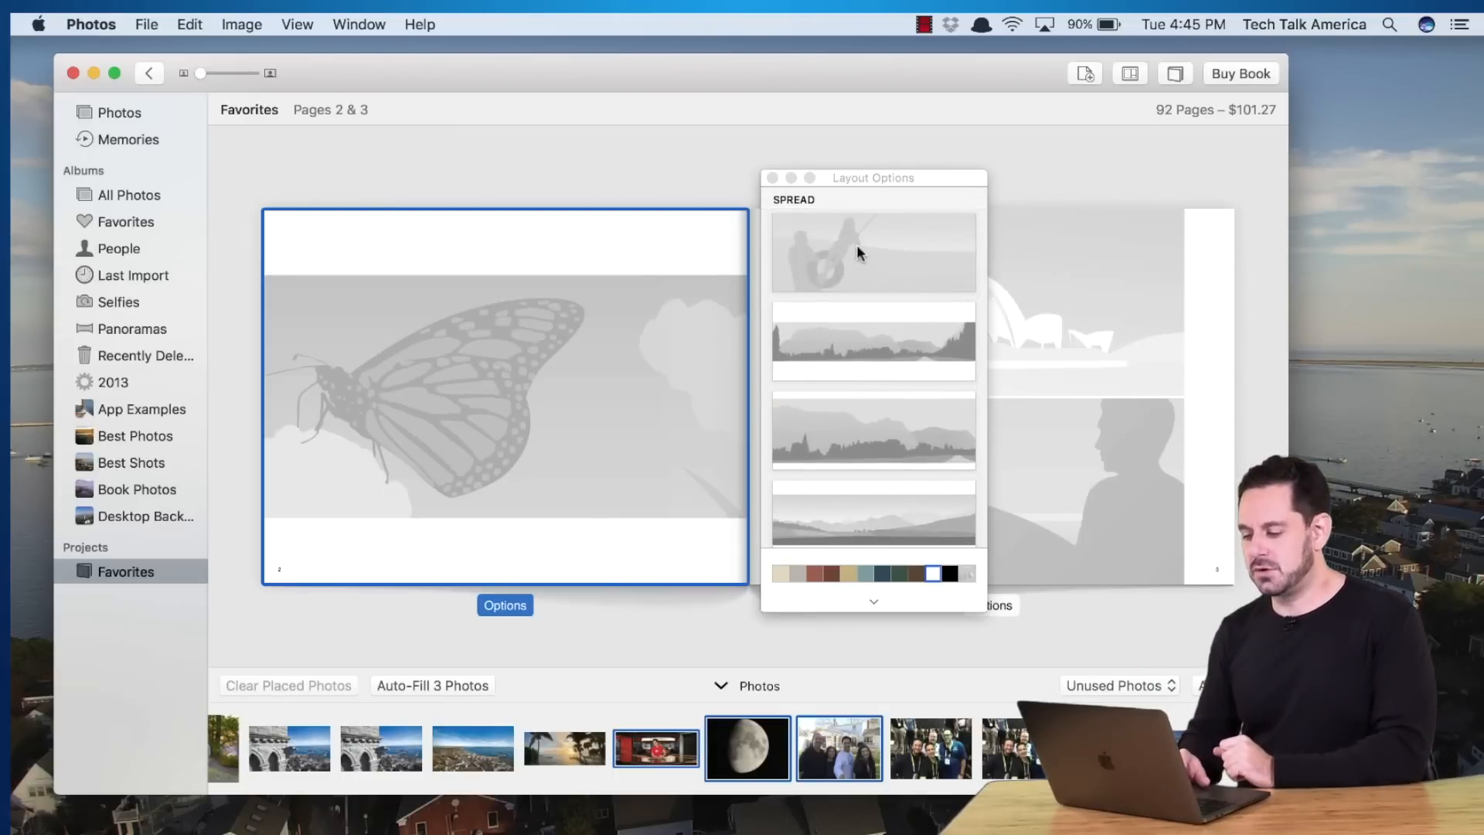
Make pages 2–3 a full spread and fill it with the stone gargoyle and harbour photo
click(856, 252)
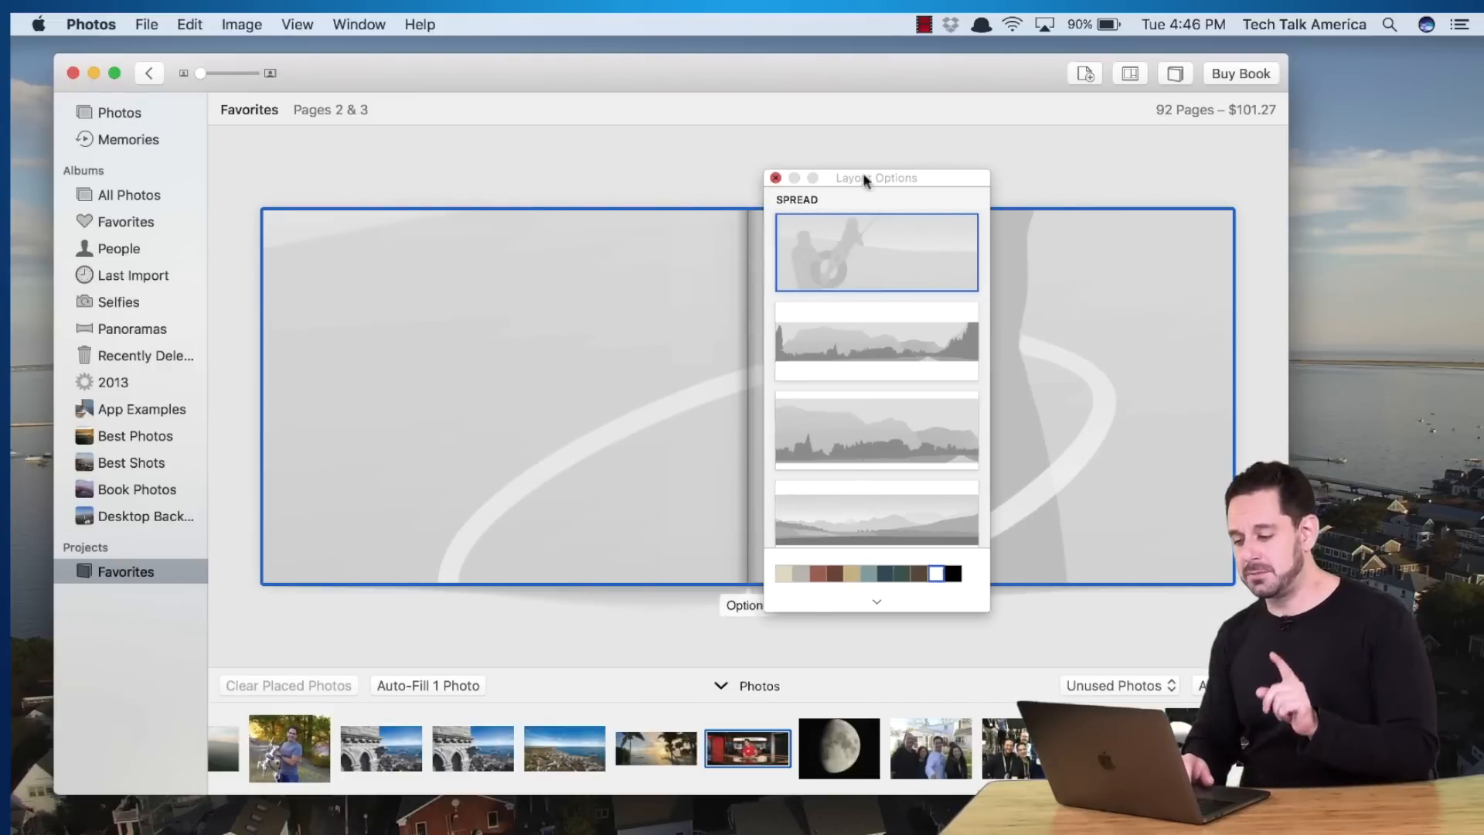
drag(863, 175, 1315, 147)
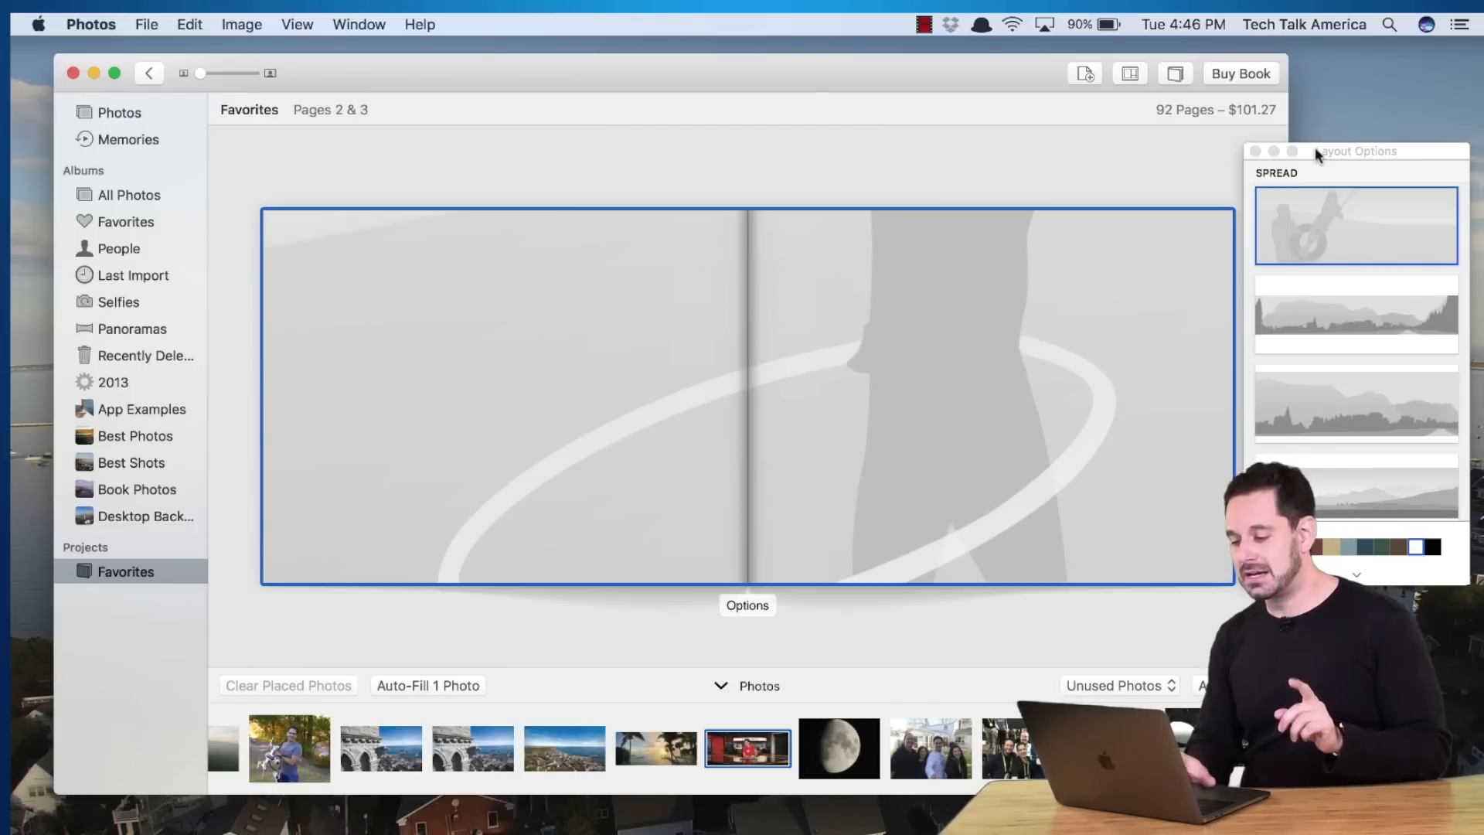
scroll(855, 757, right, 5)
scroll(854, 757, left, 8)
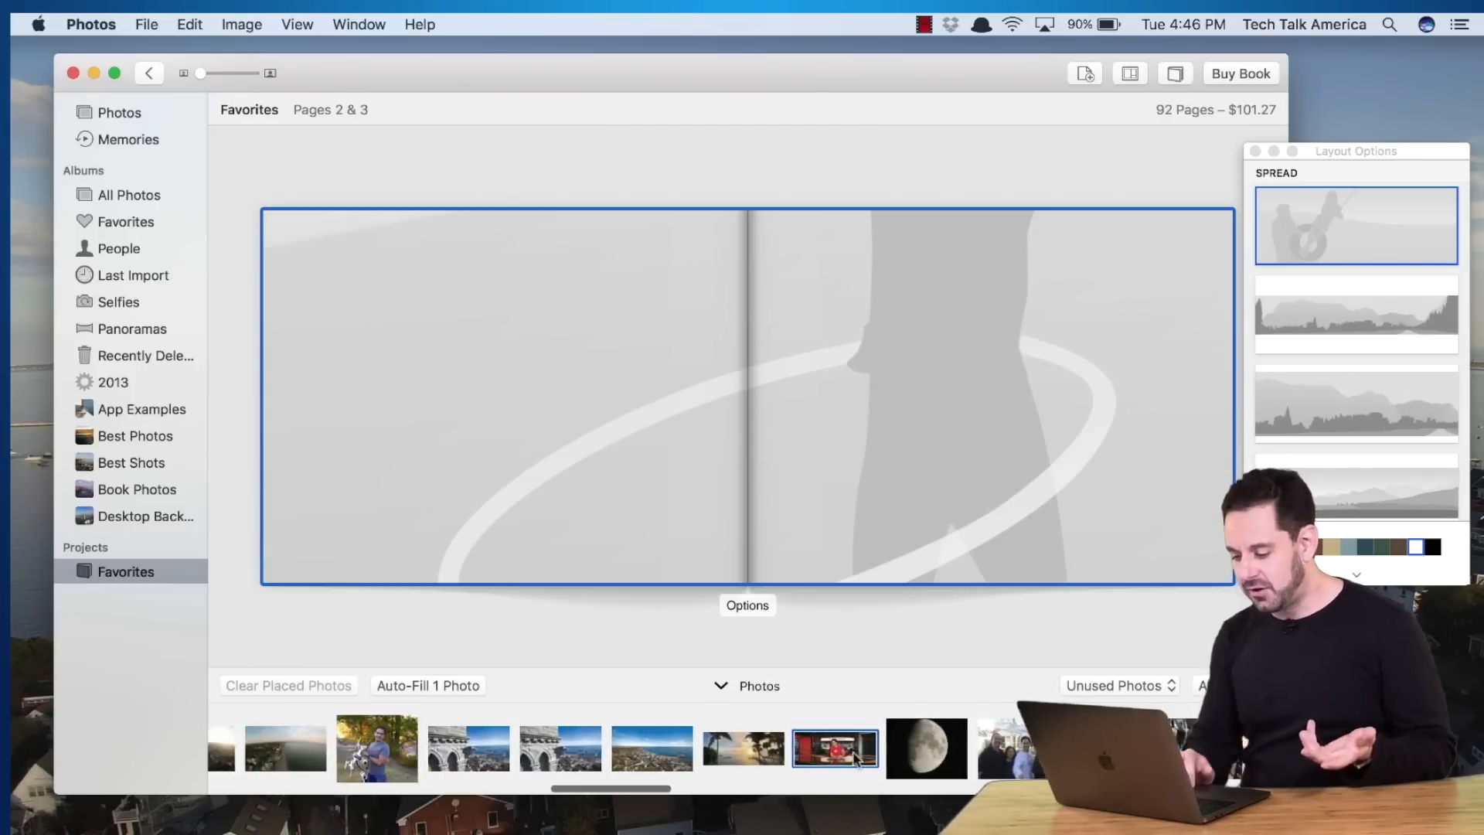
scroll(855, 757, left, 2)
click(601, 747)
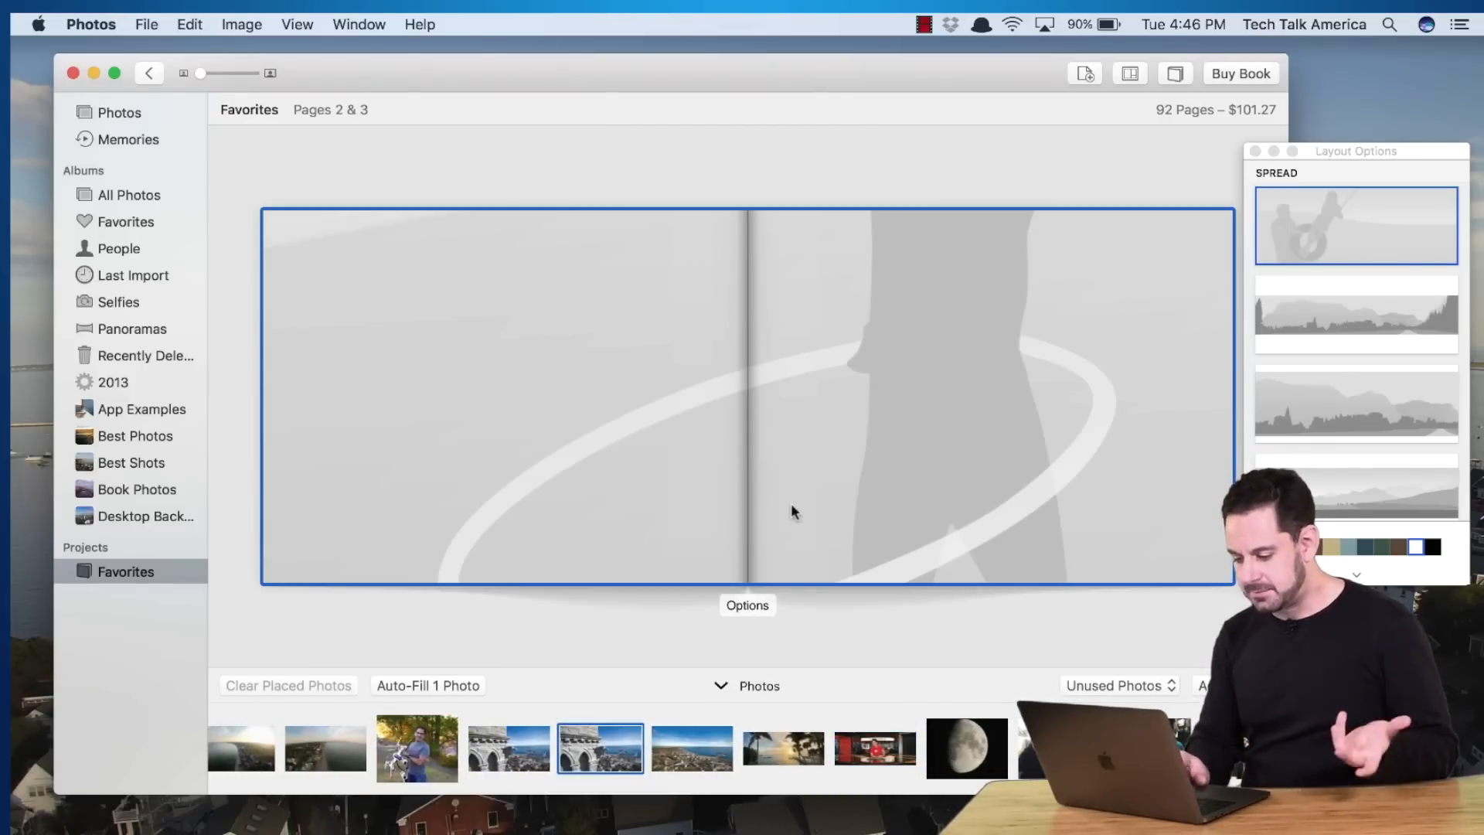
drag(599, 749, 692, 353)
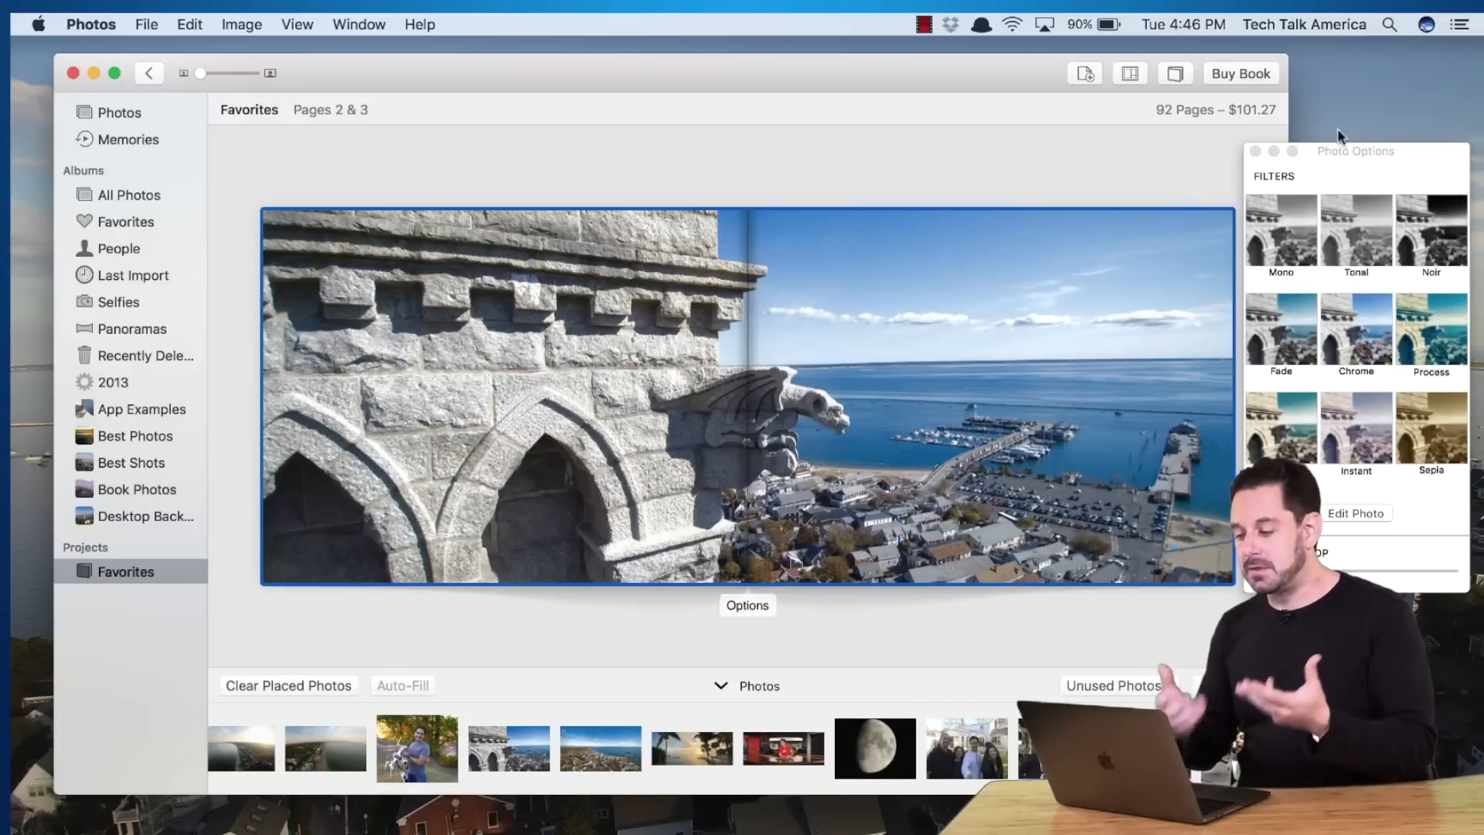
Close the photo filter options and show the book's project settings
click(1256, 151)
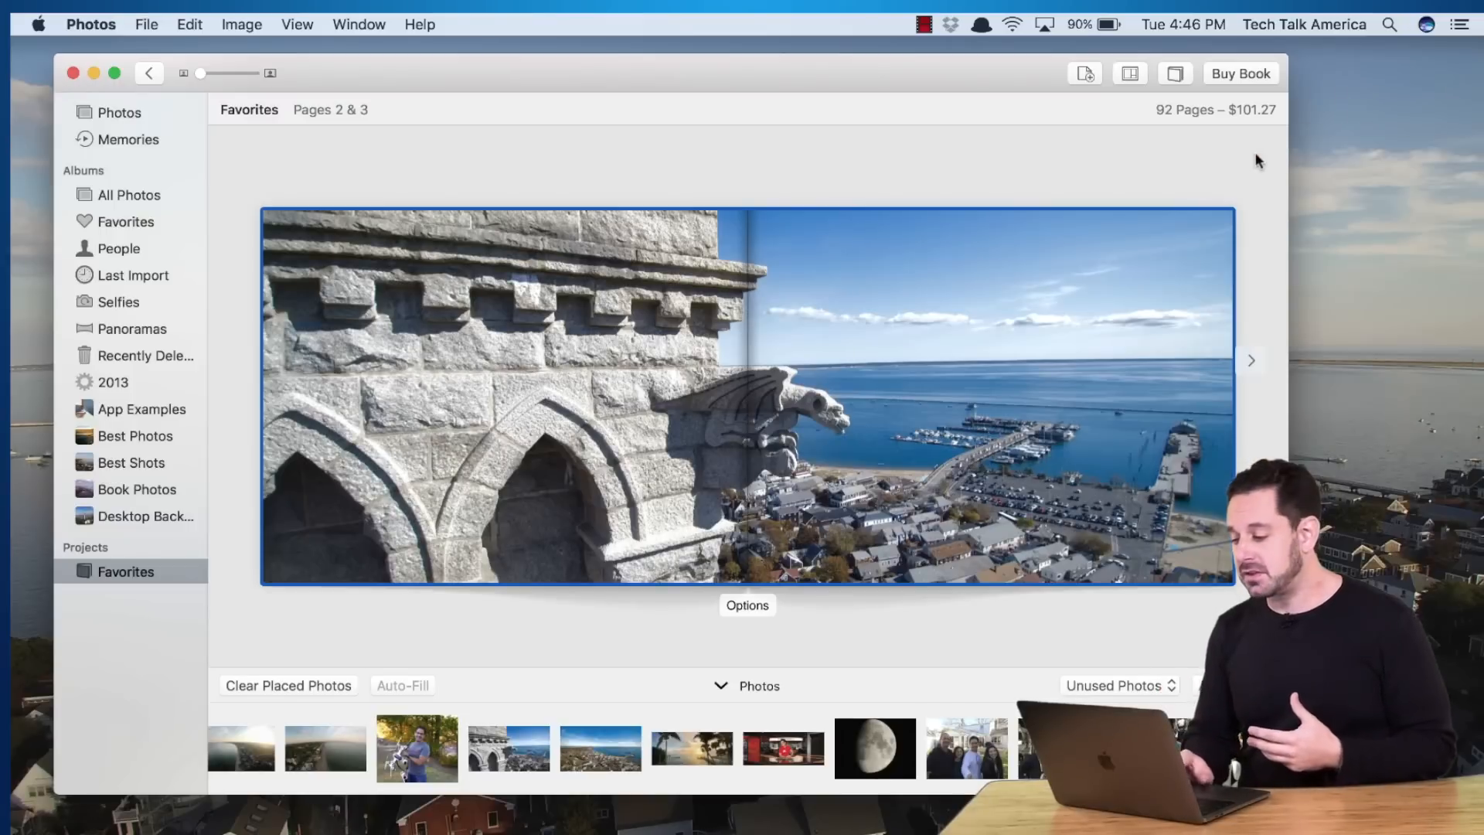
click(1176, 75)
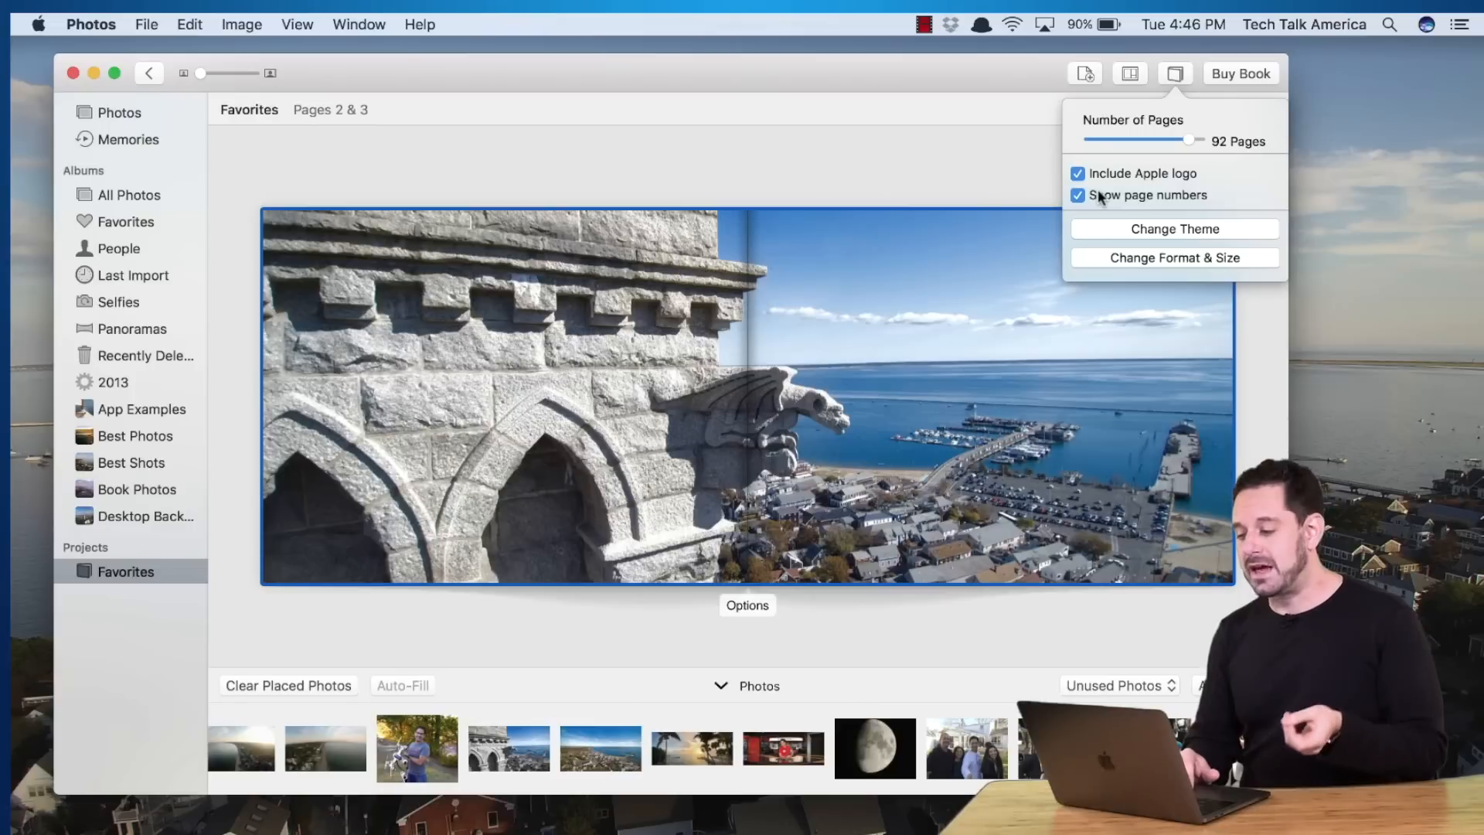
Change the Favorites book's theme to Contemporary
click(1121, 230)
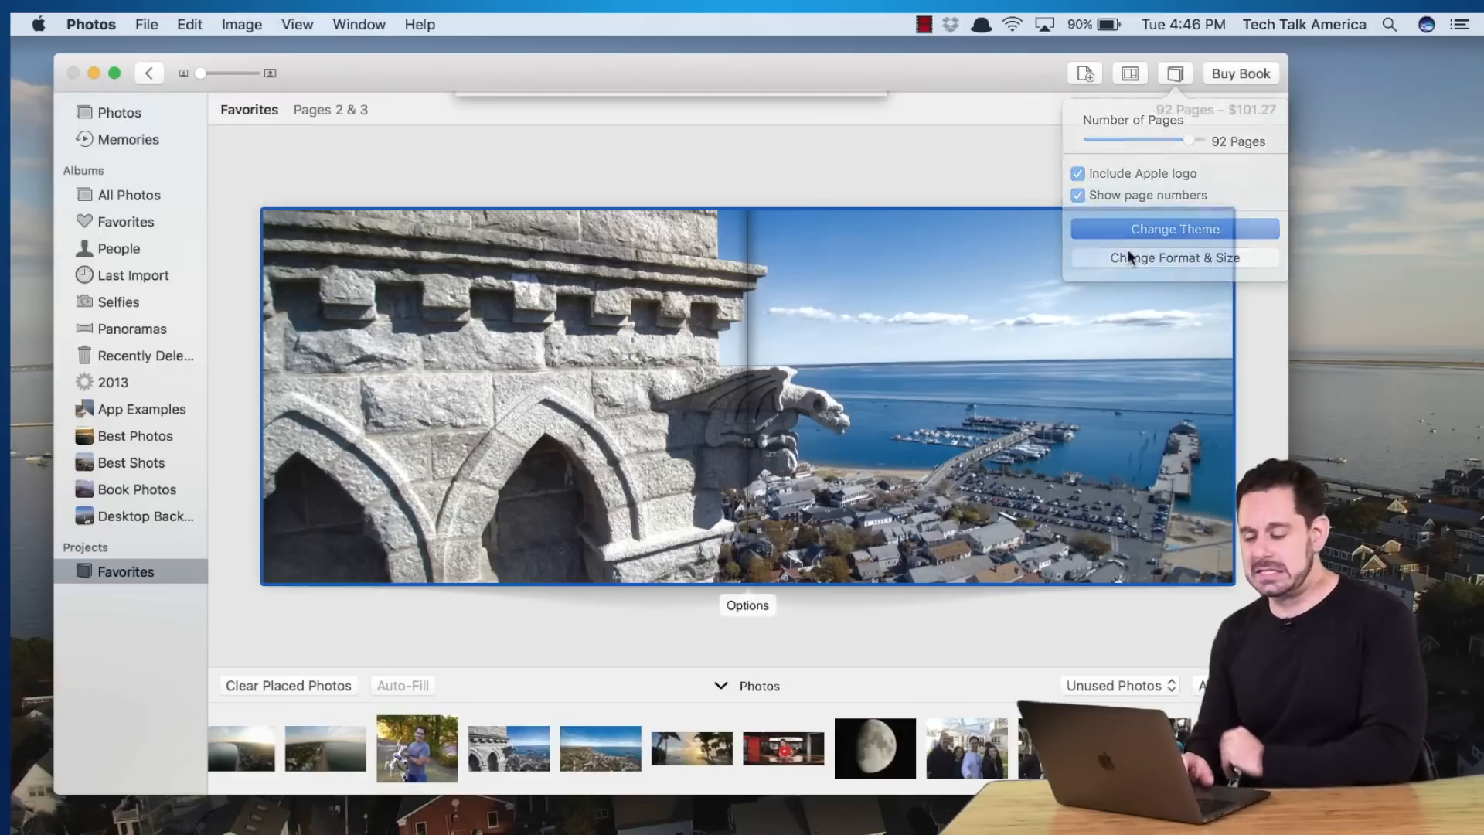
click(824, 195)
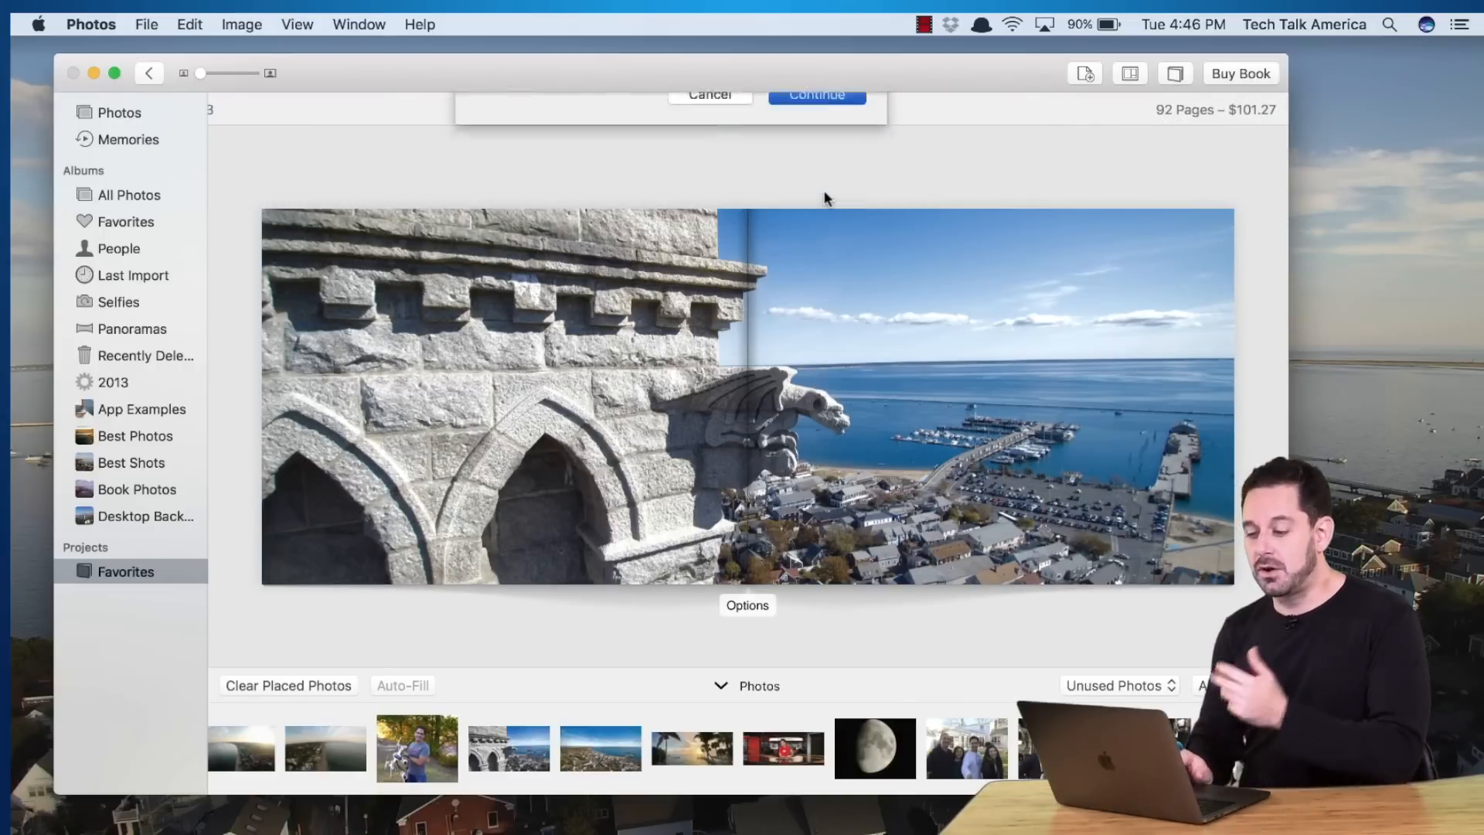
scroll(730, 478, down, 10)
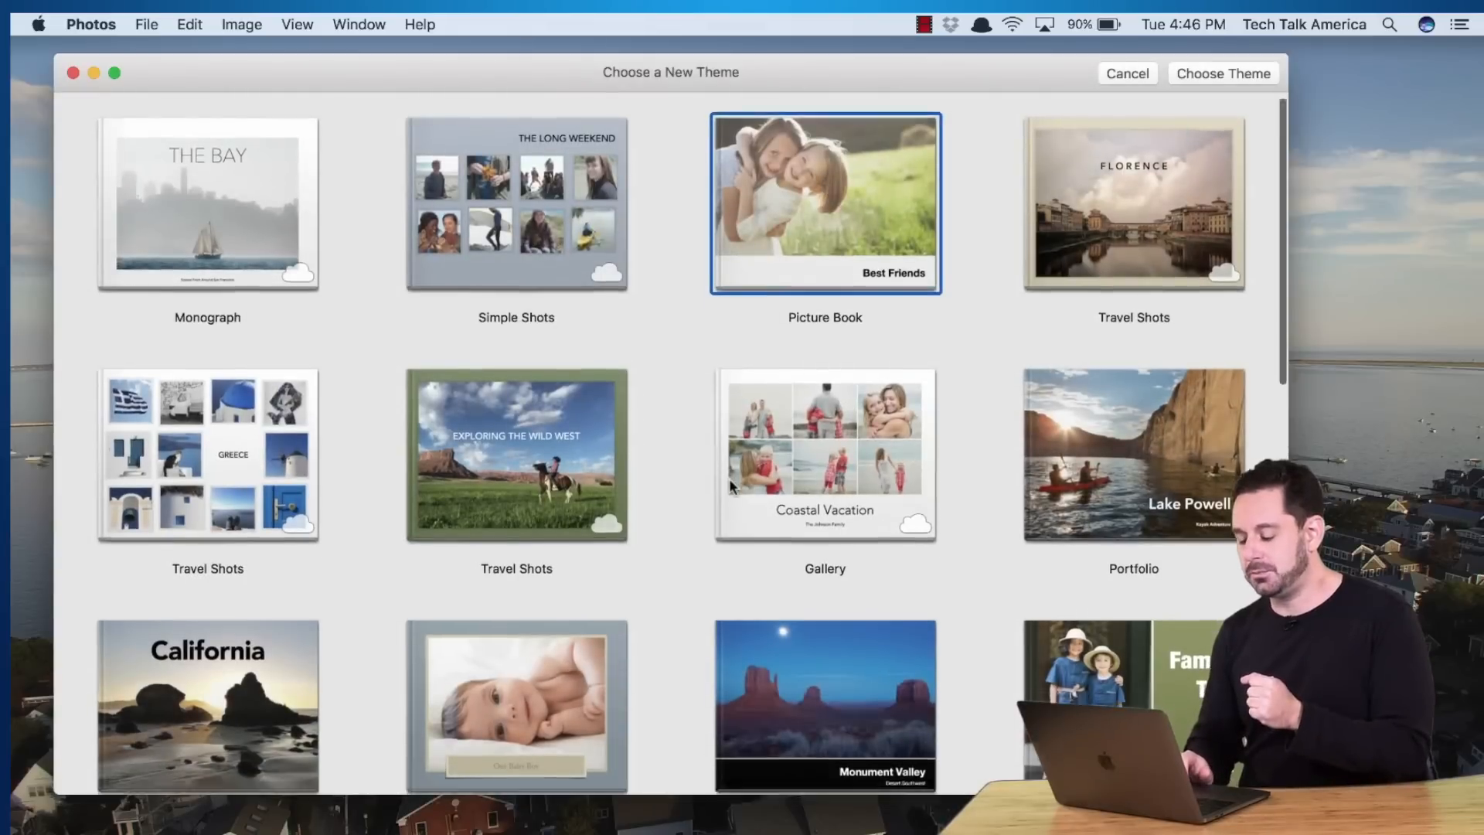
scroll(729, 486, down, 3)
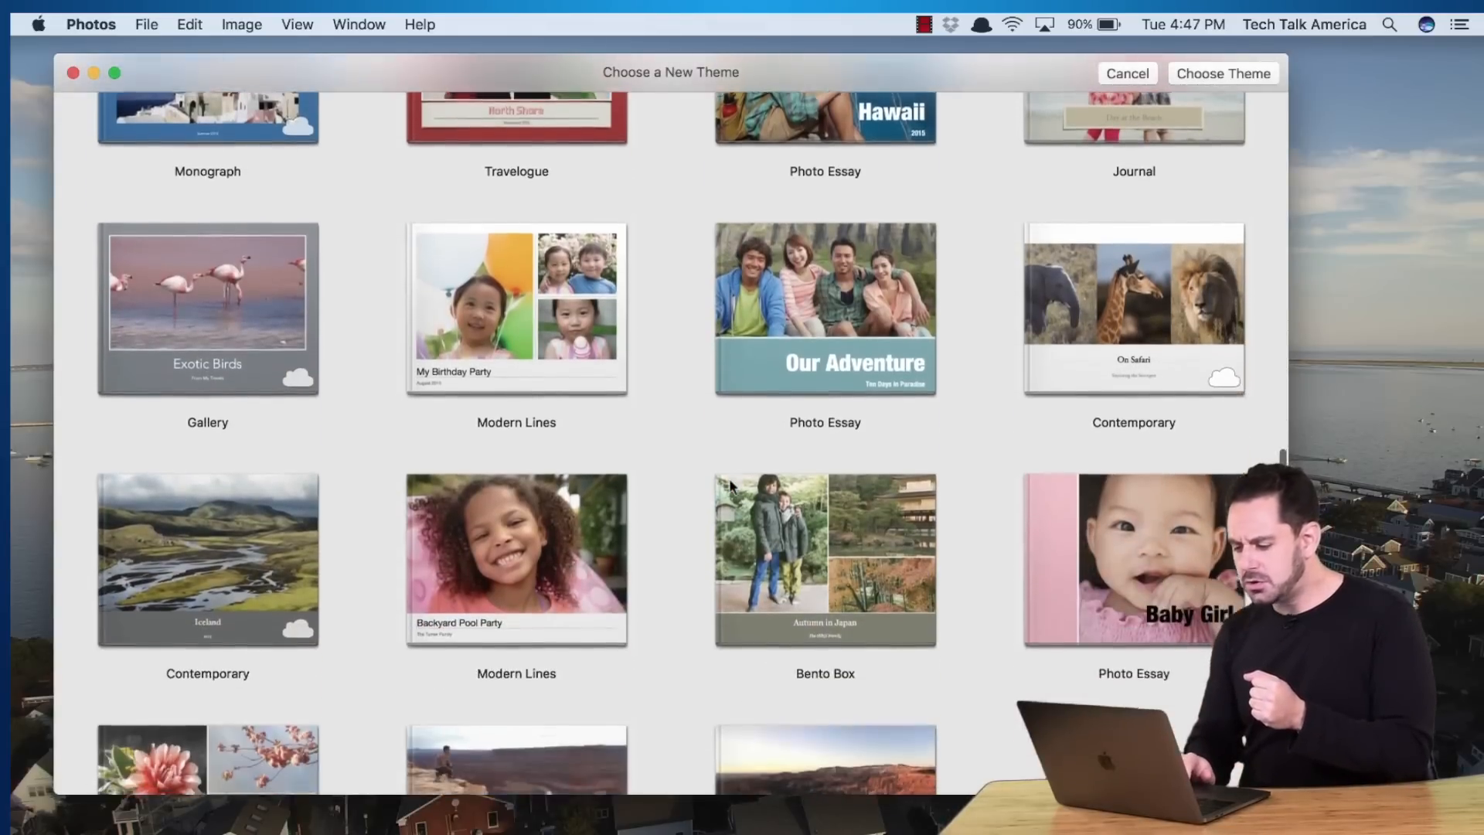
click(1153, 208)
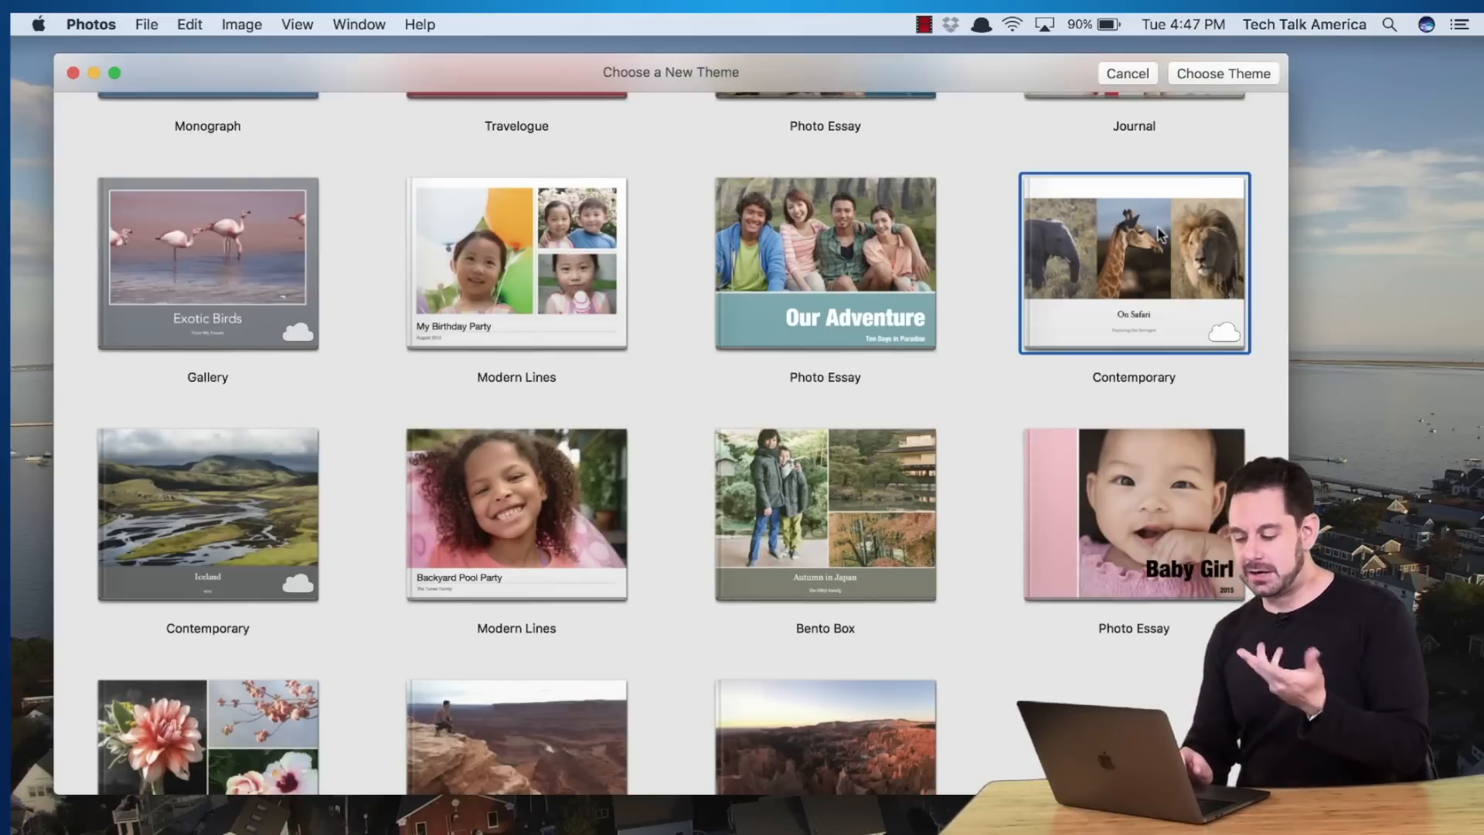
double_click(1159, 235)
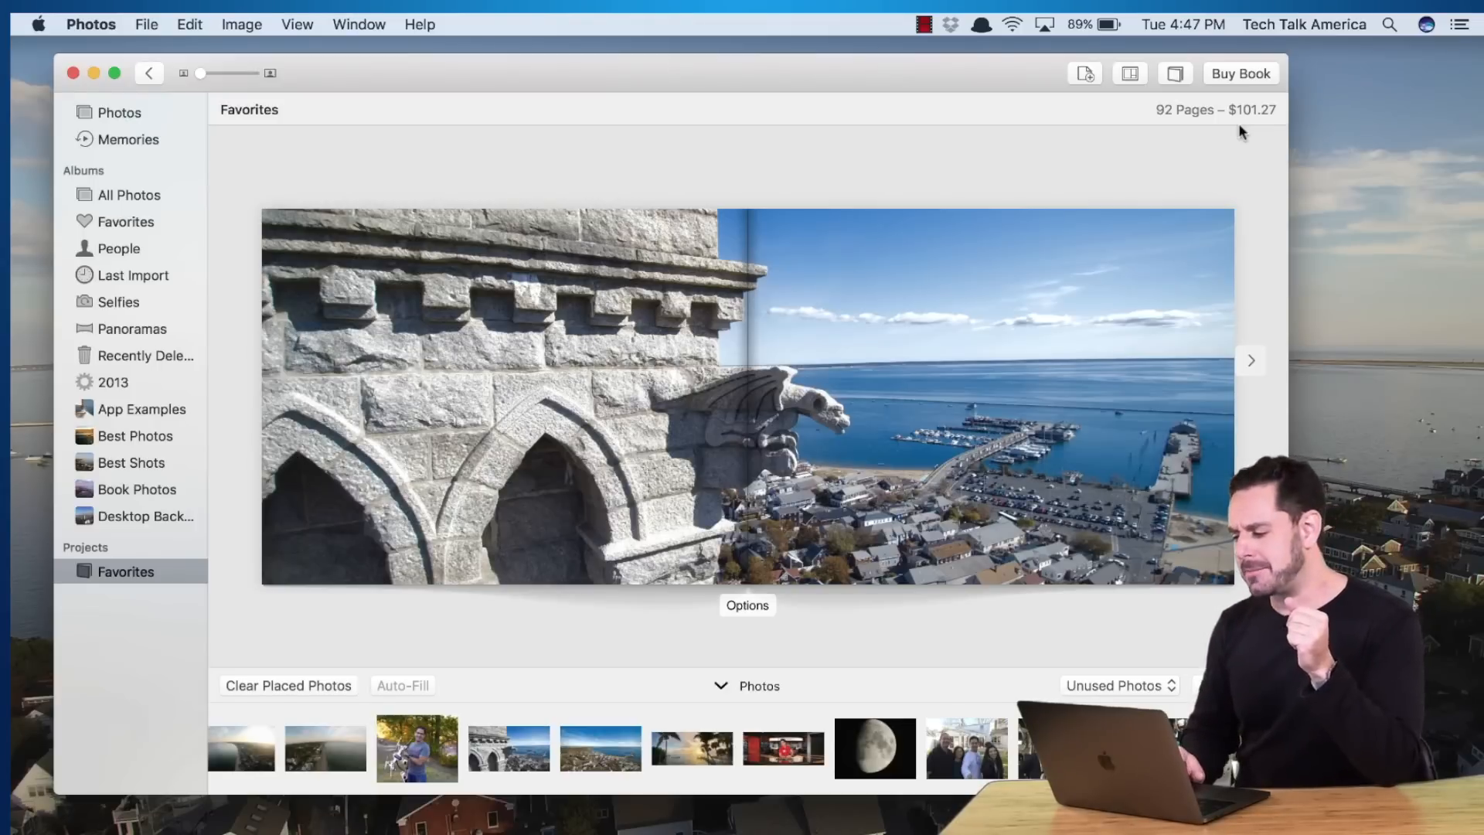
Briefly review the spread's layout choices, then close the Layout Options panel
click(1128, 73)
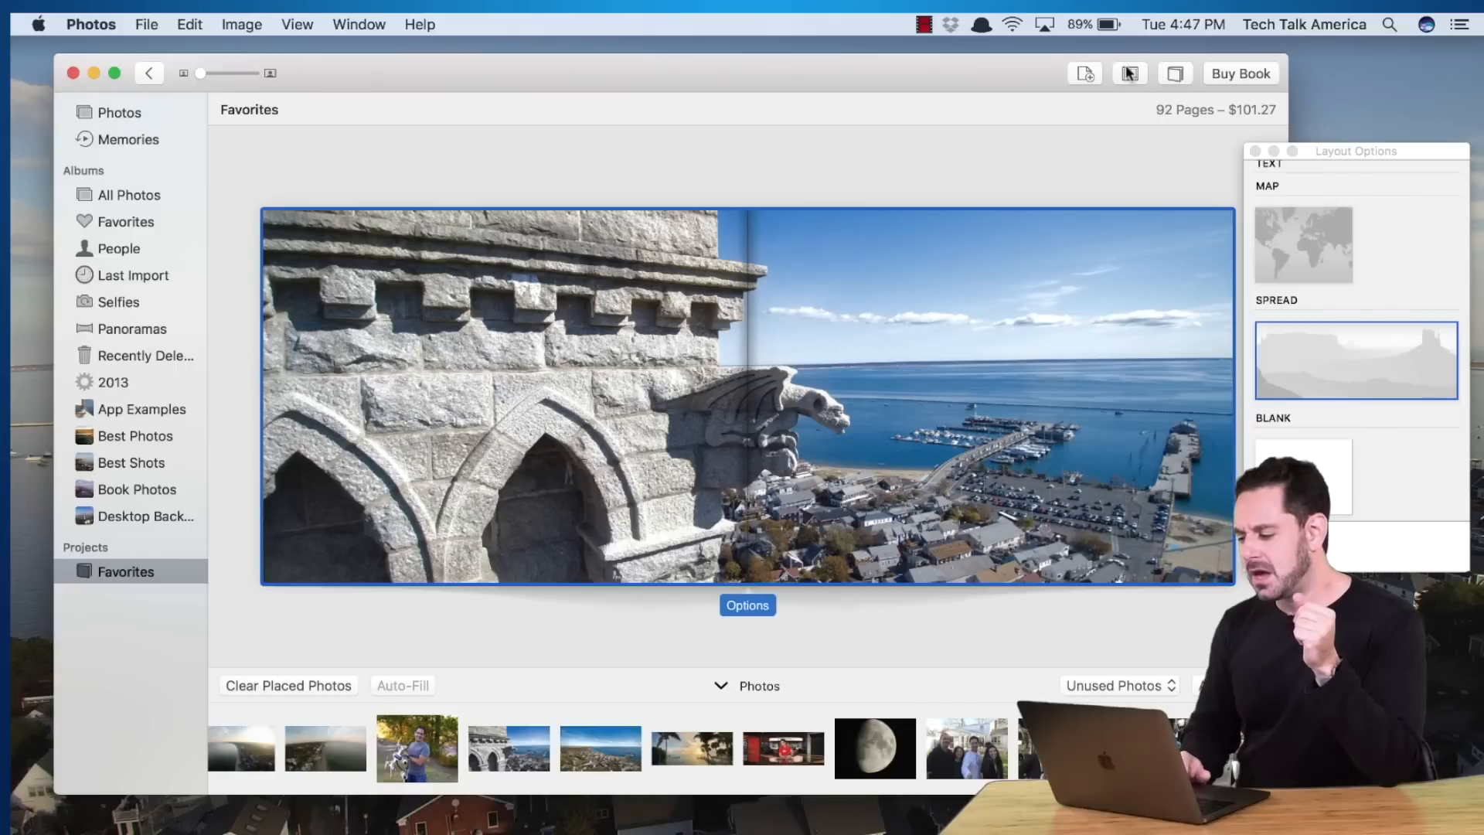
scroll(1404, 331, up, 5)
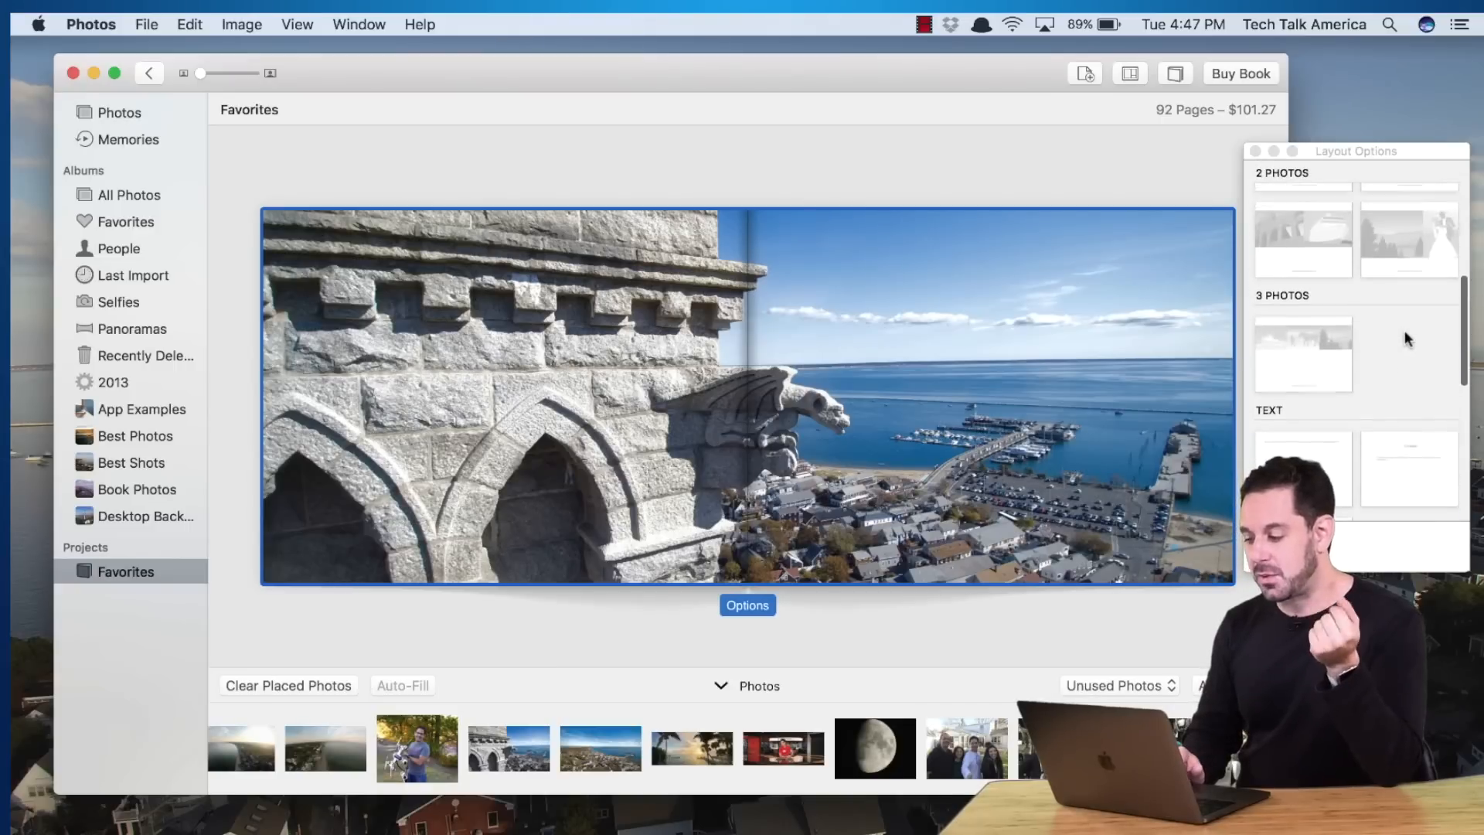
scroll(1404, 331, up, 5)
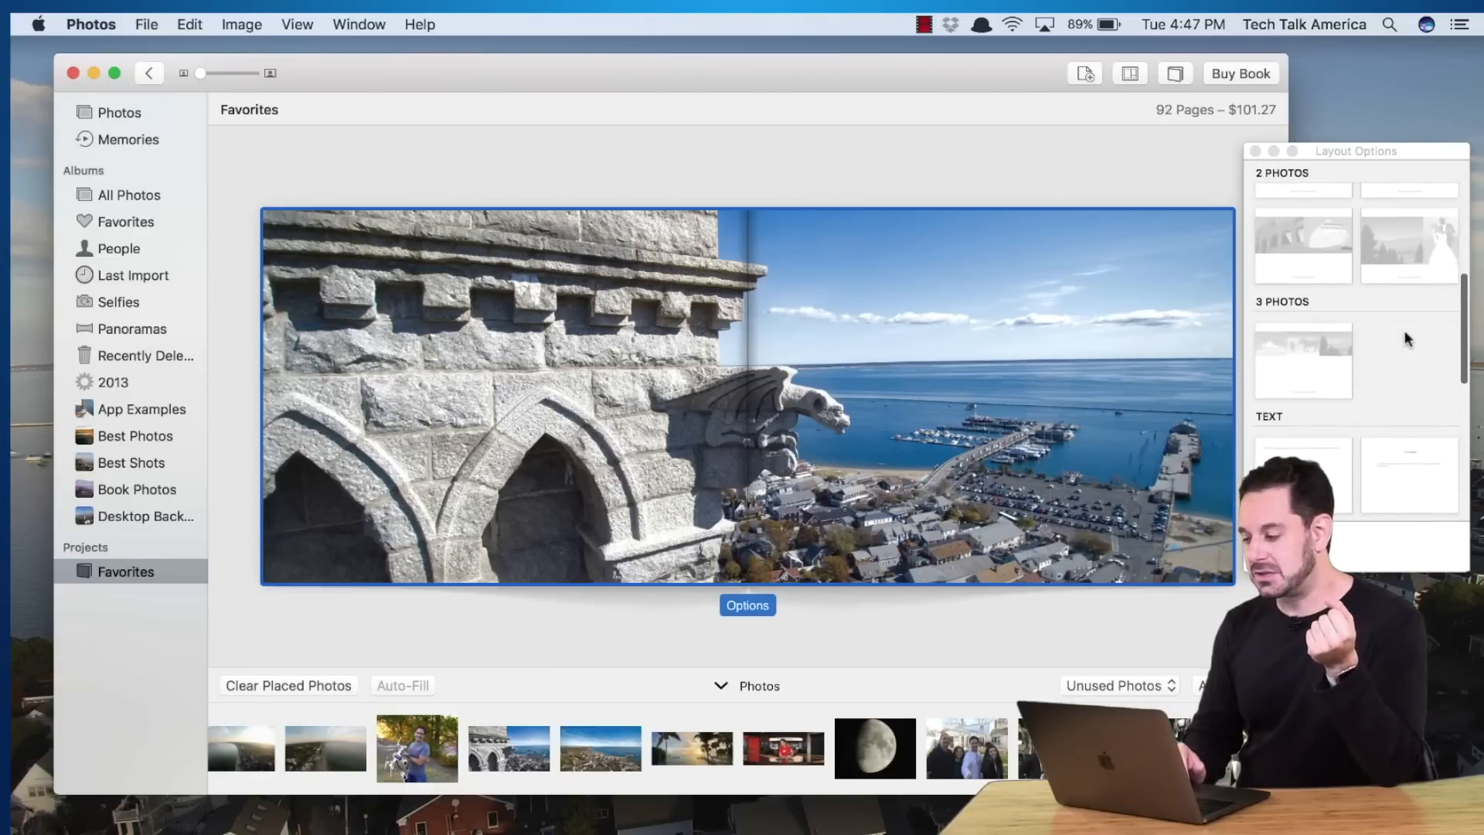
click(1256, 152)
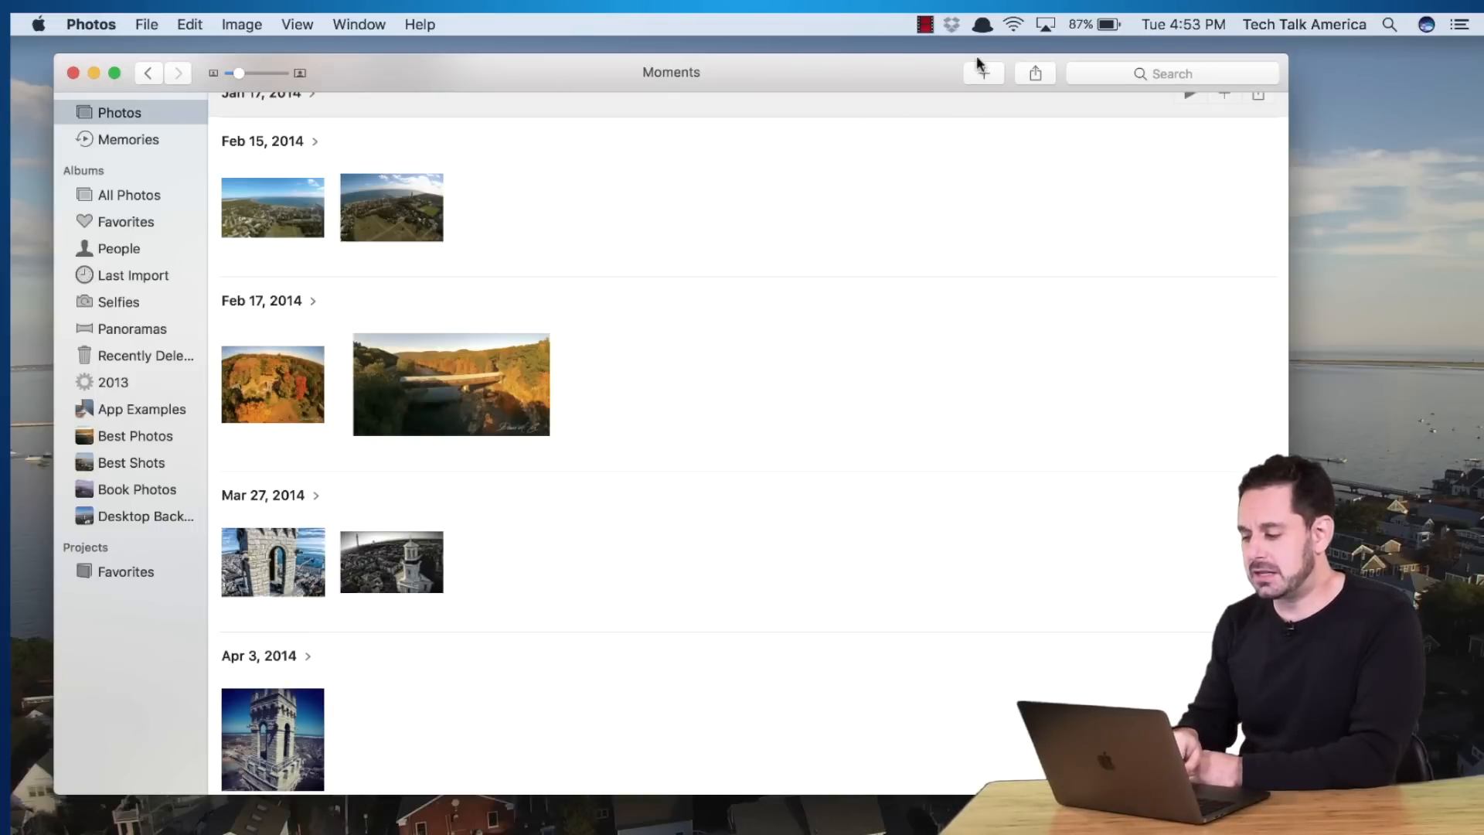
Add the 11 selected photos to a new Calendar project
click(983, 74)
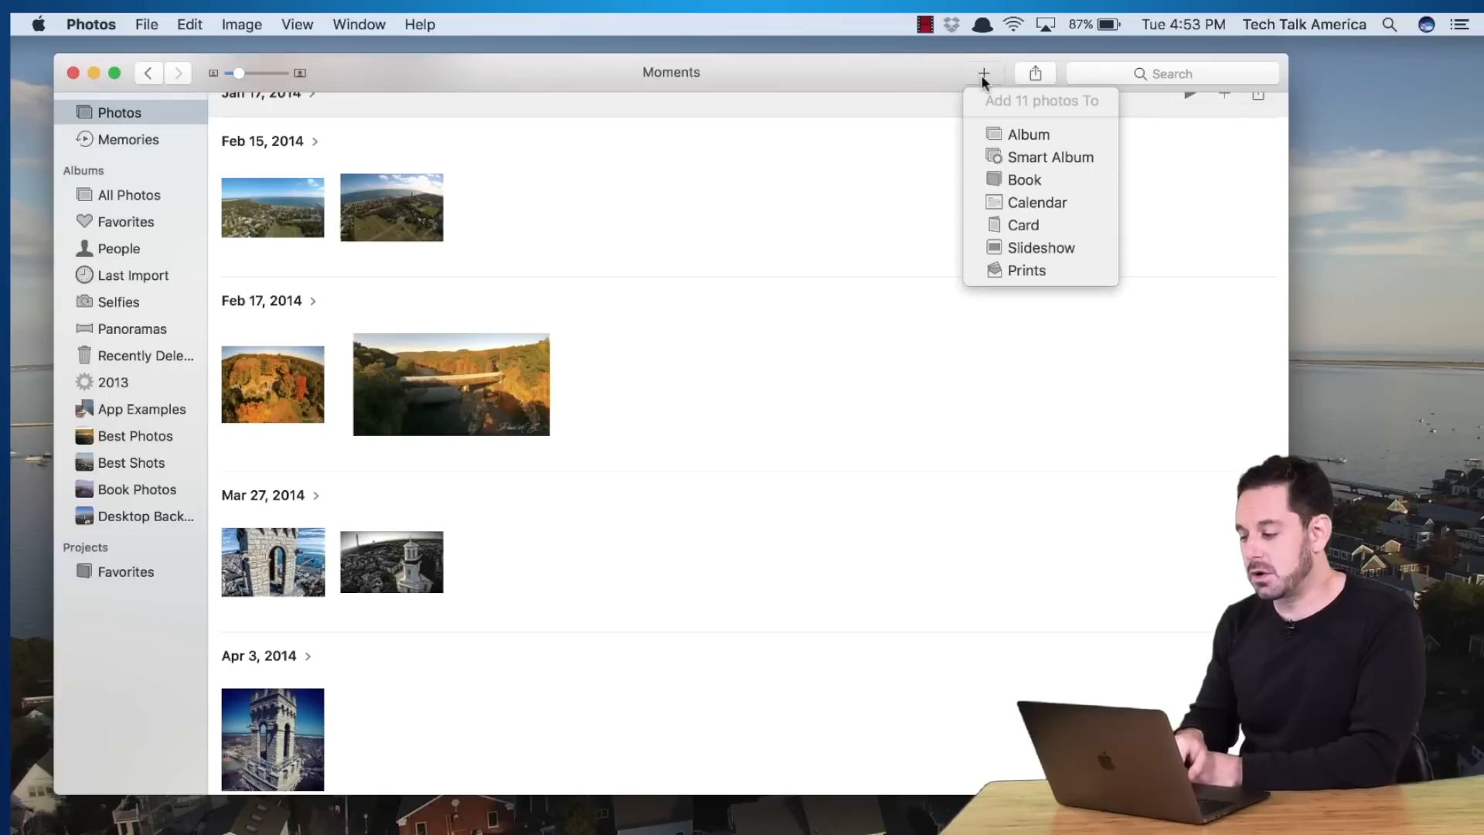
click(1002, 203)
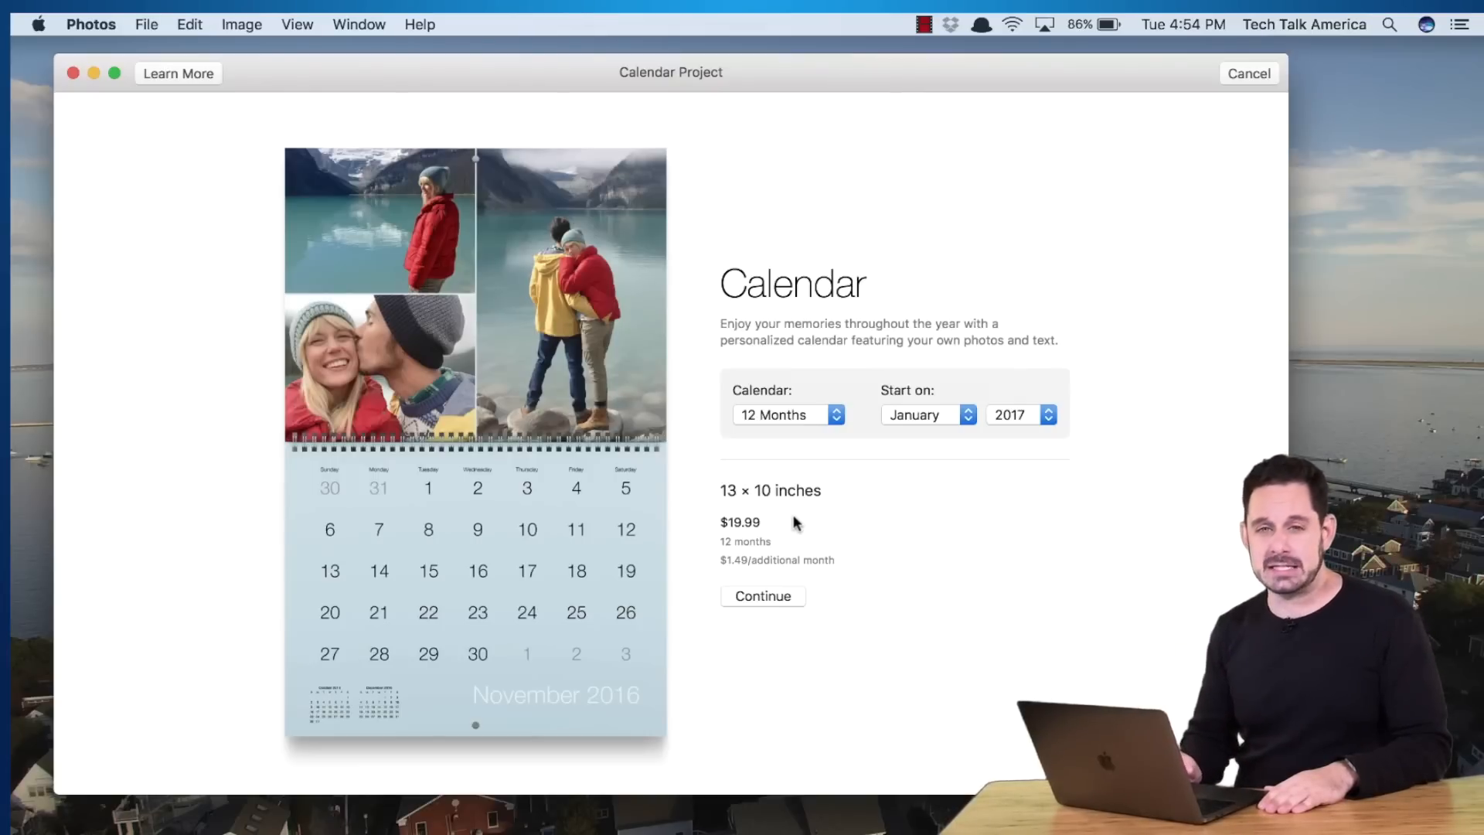
Accept the 12-month calendar starting January 2017 and create it with the Modern Lines theme
click(762, 598)
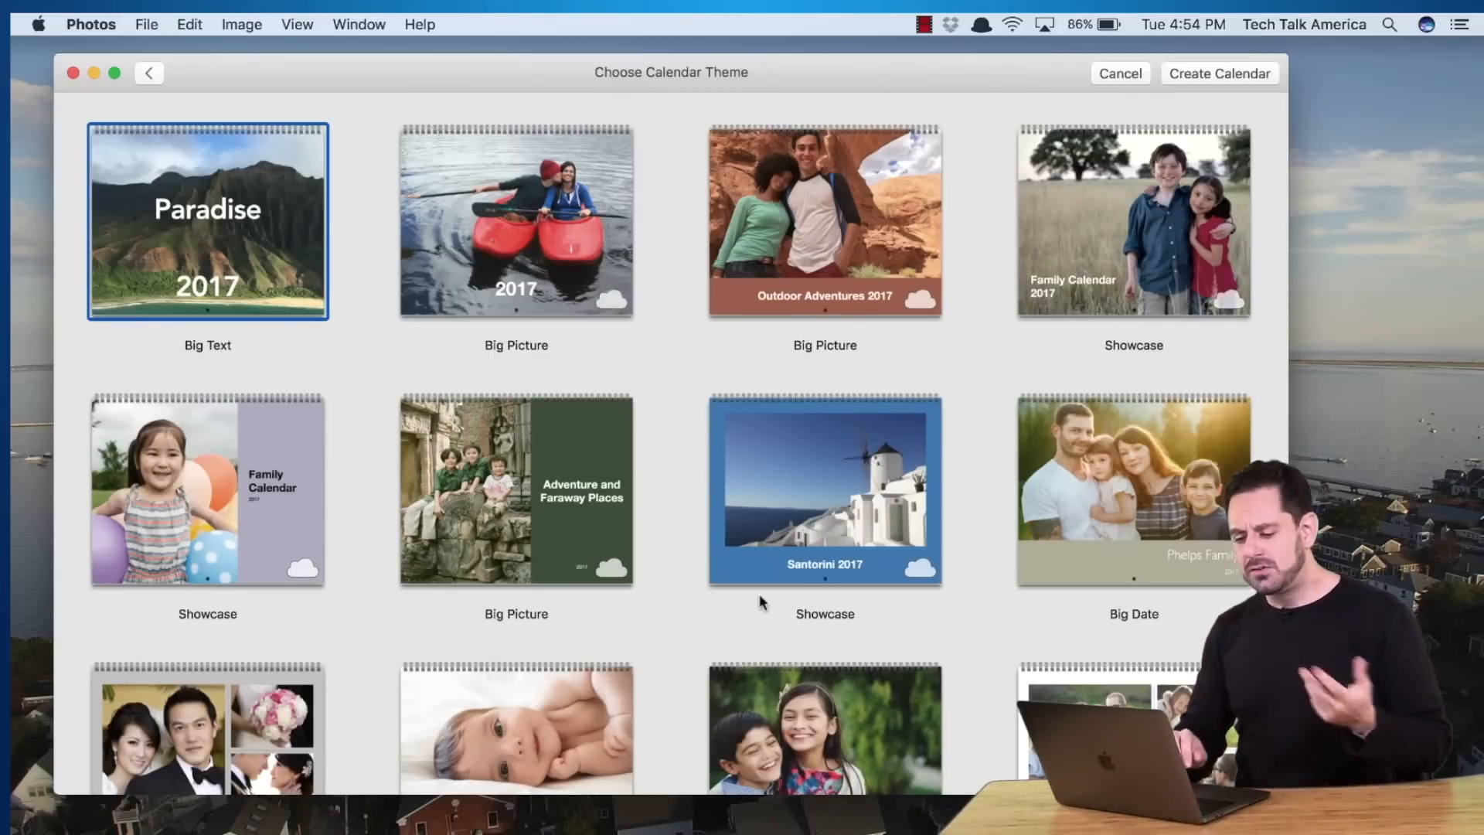
scroll(761, 603, down, 10)
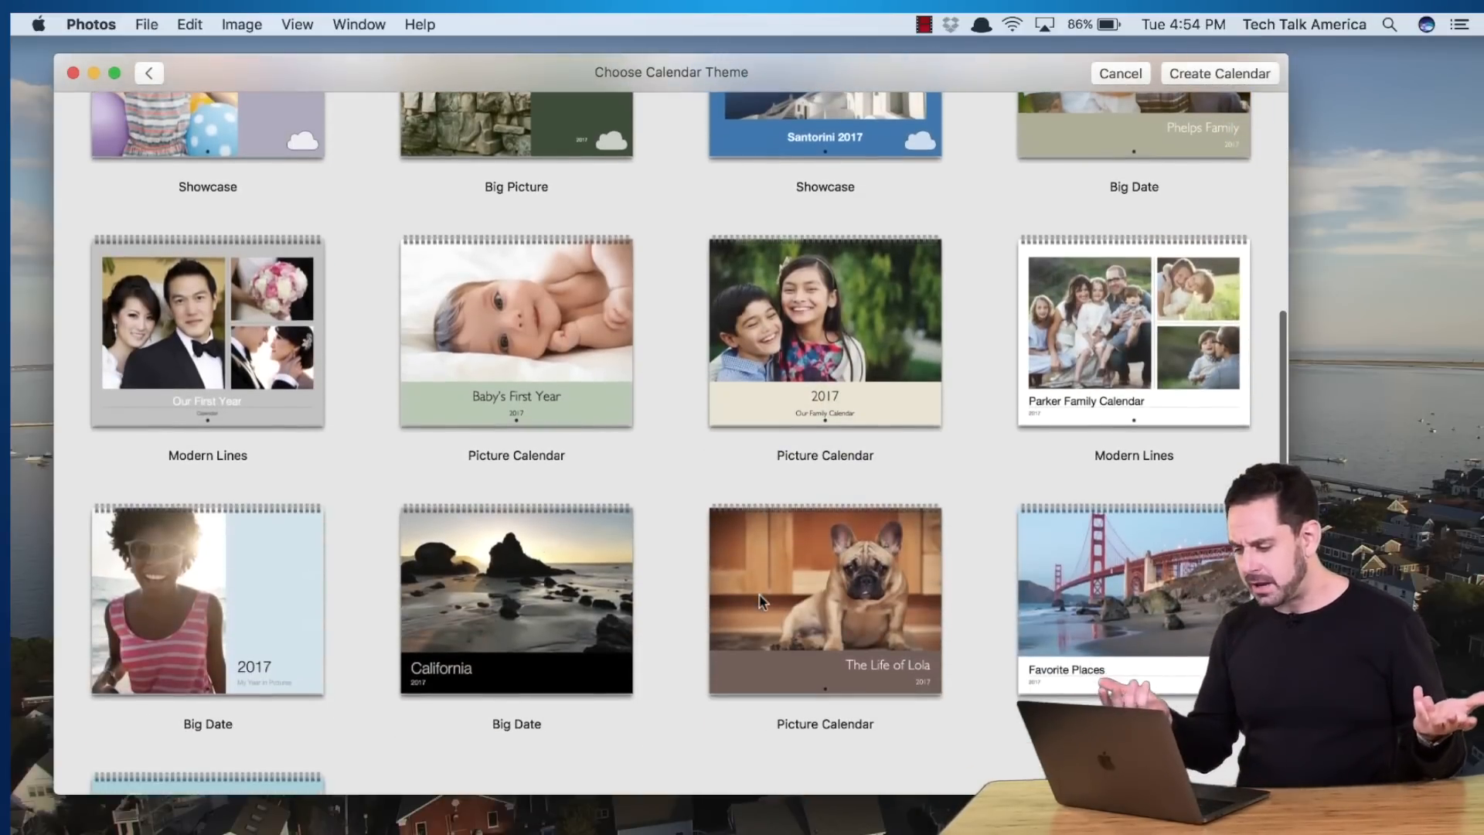
scroll(762, 603, down, 5)
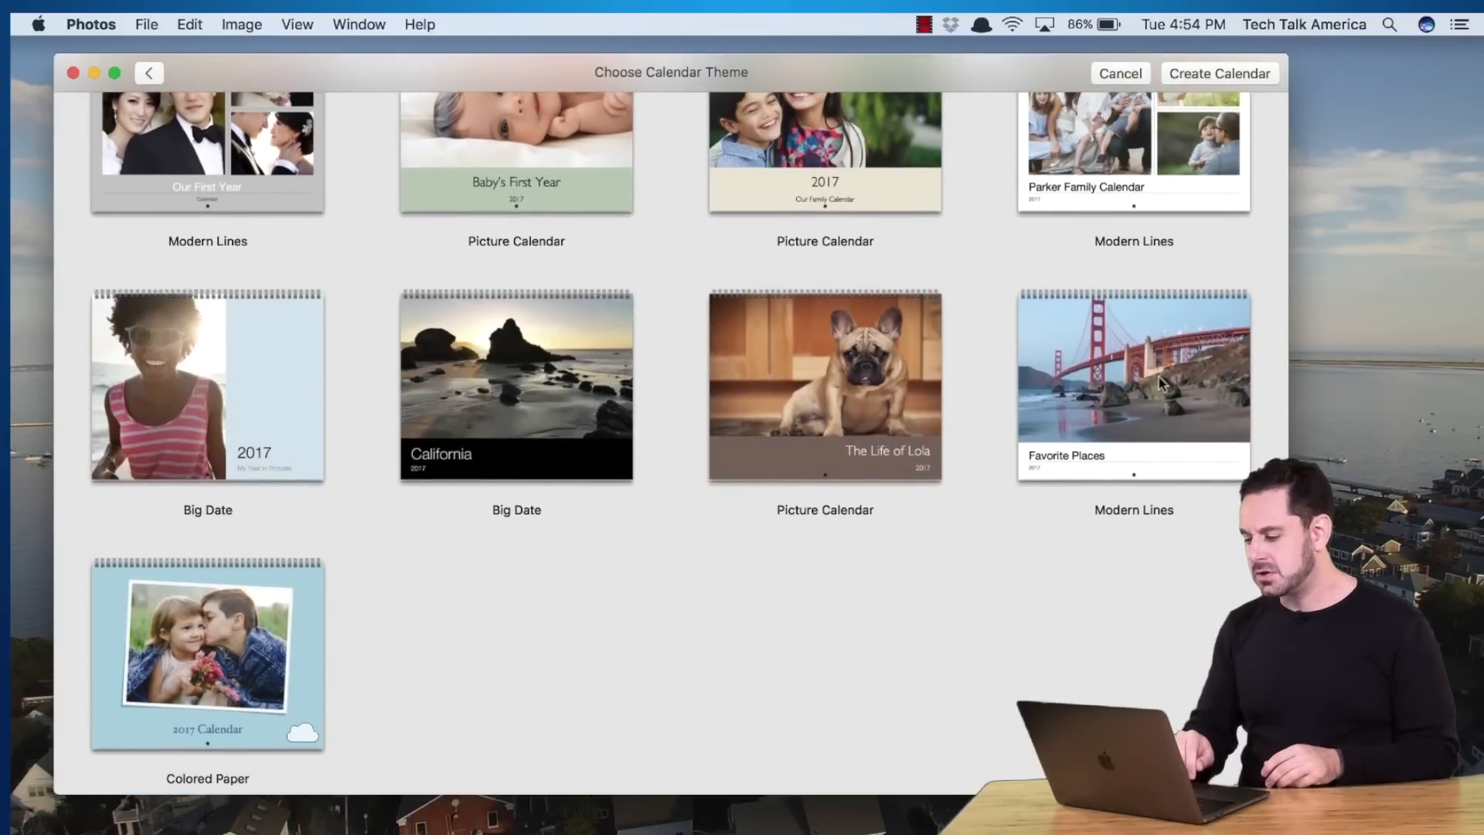
click(1162, 382)
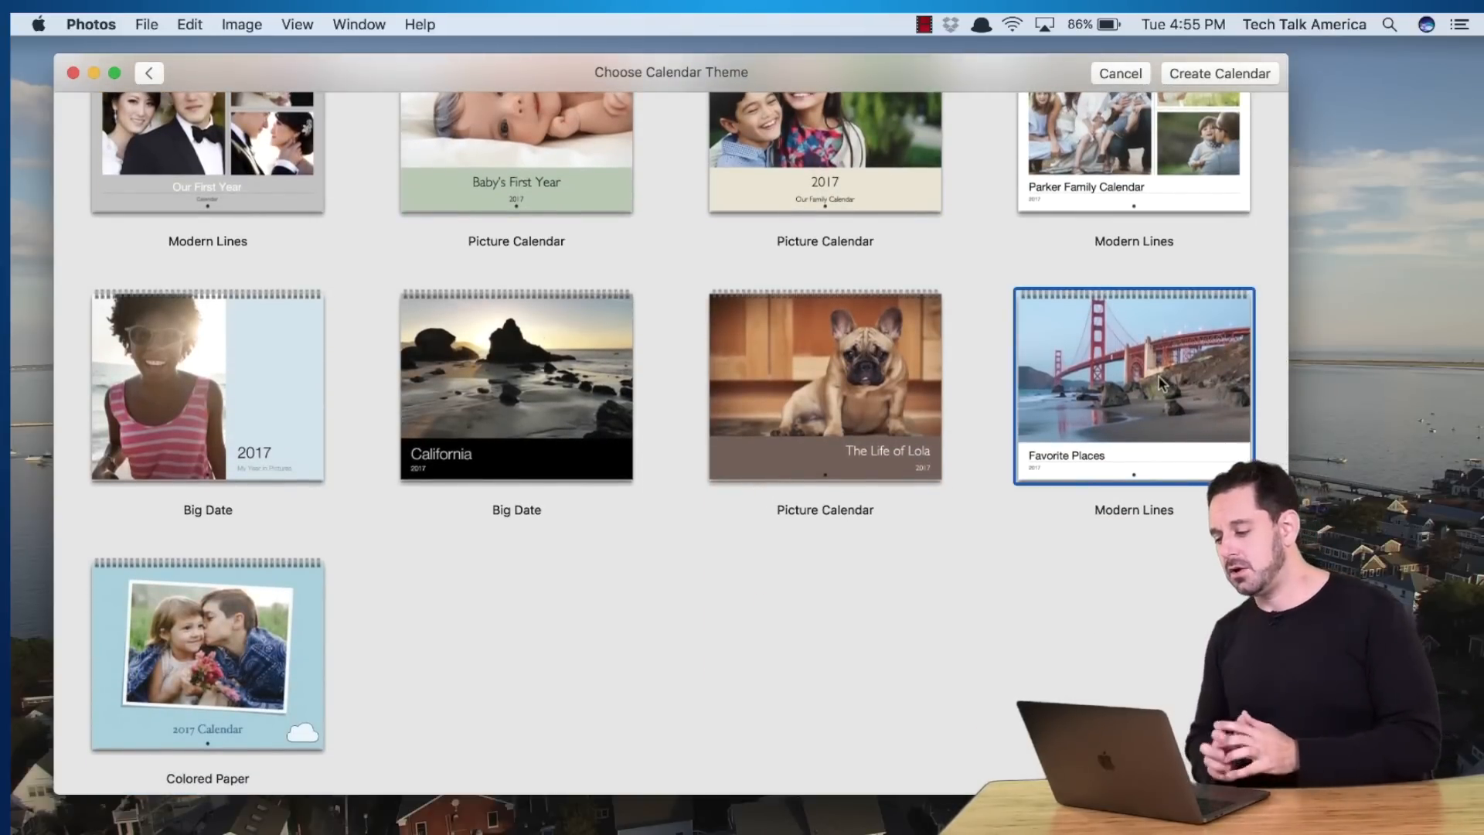
double_click(1162, 382)
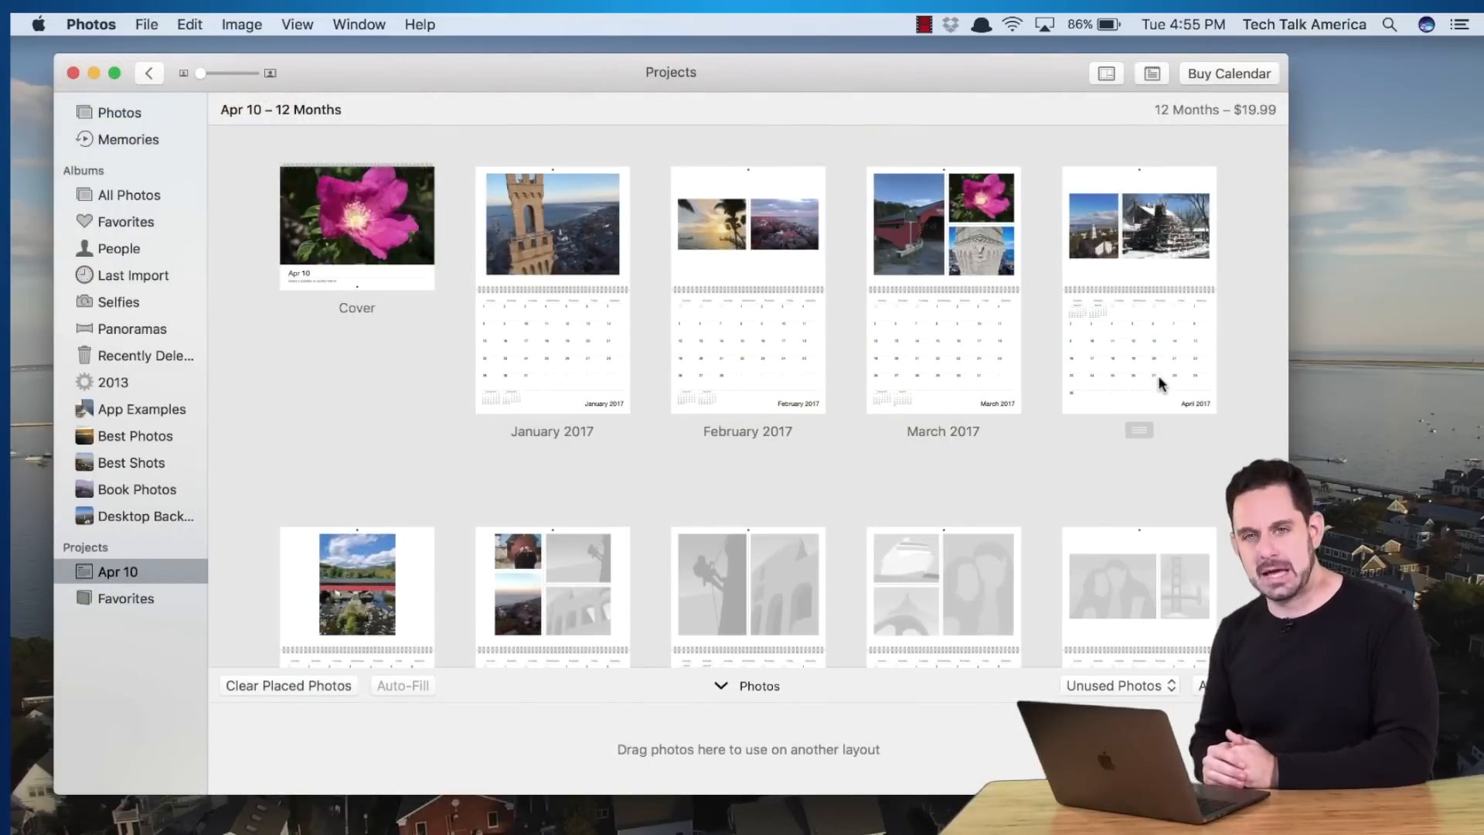
click(296, 685)
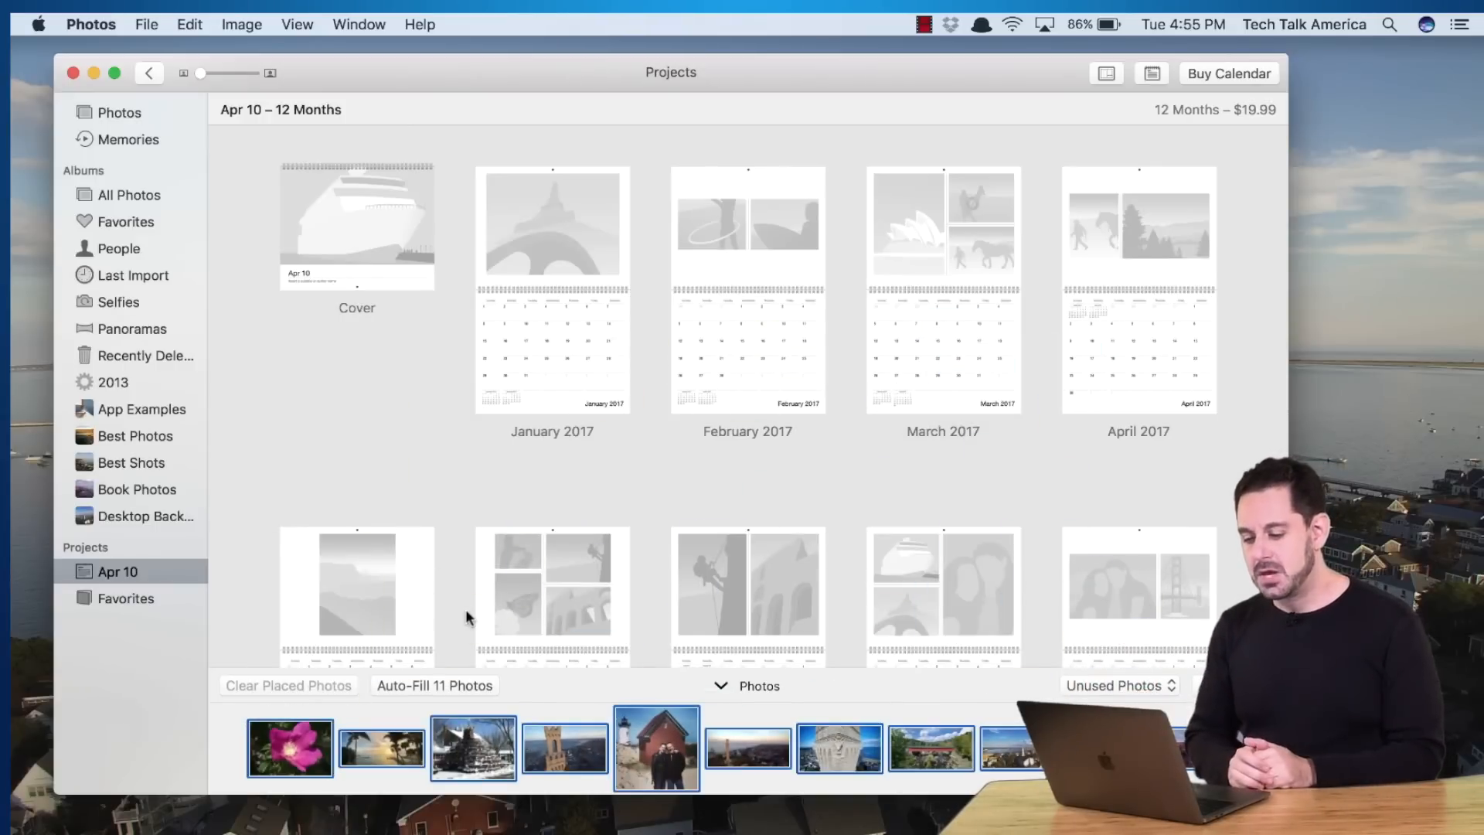
click(358, 244)
double_click(358, 241)
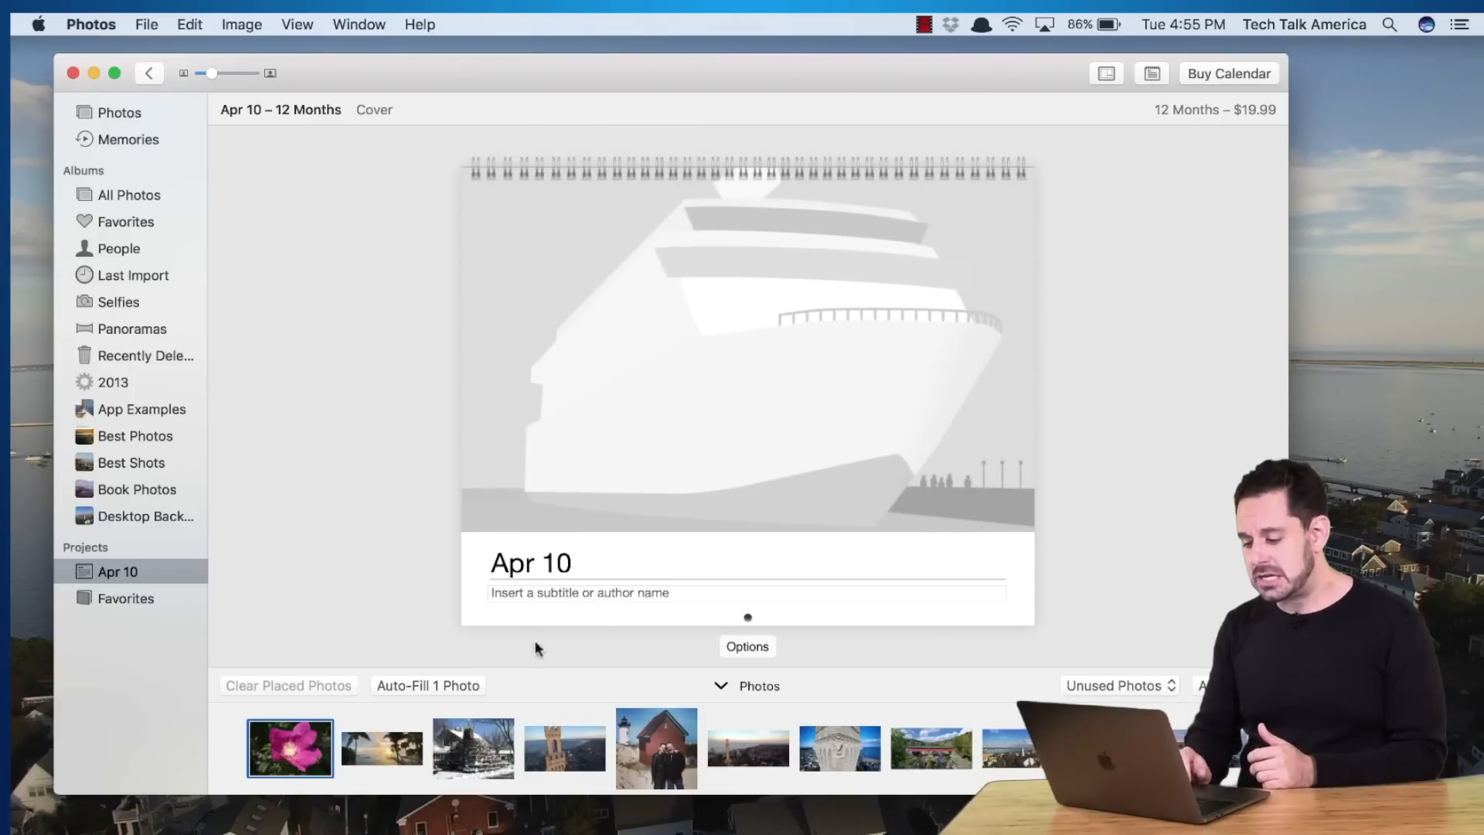
drag(570, 753, 645, 410)
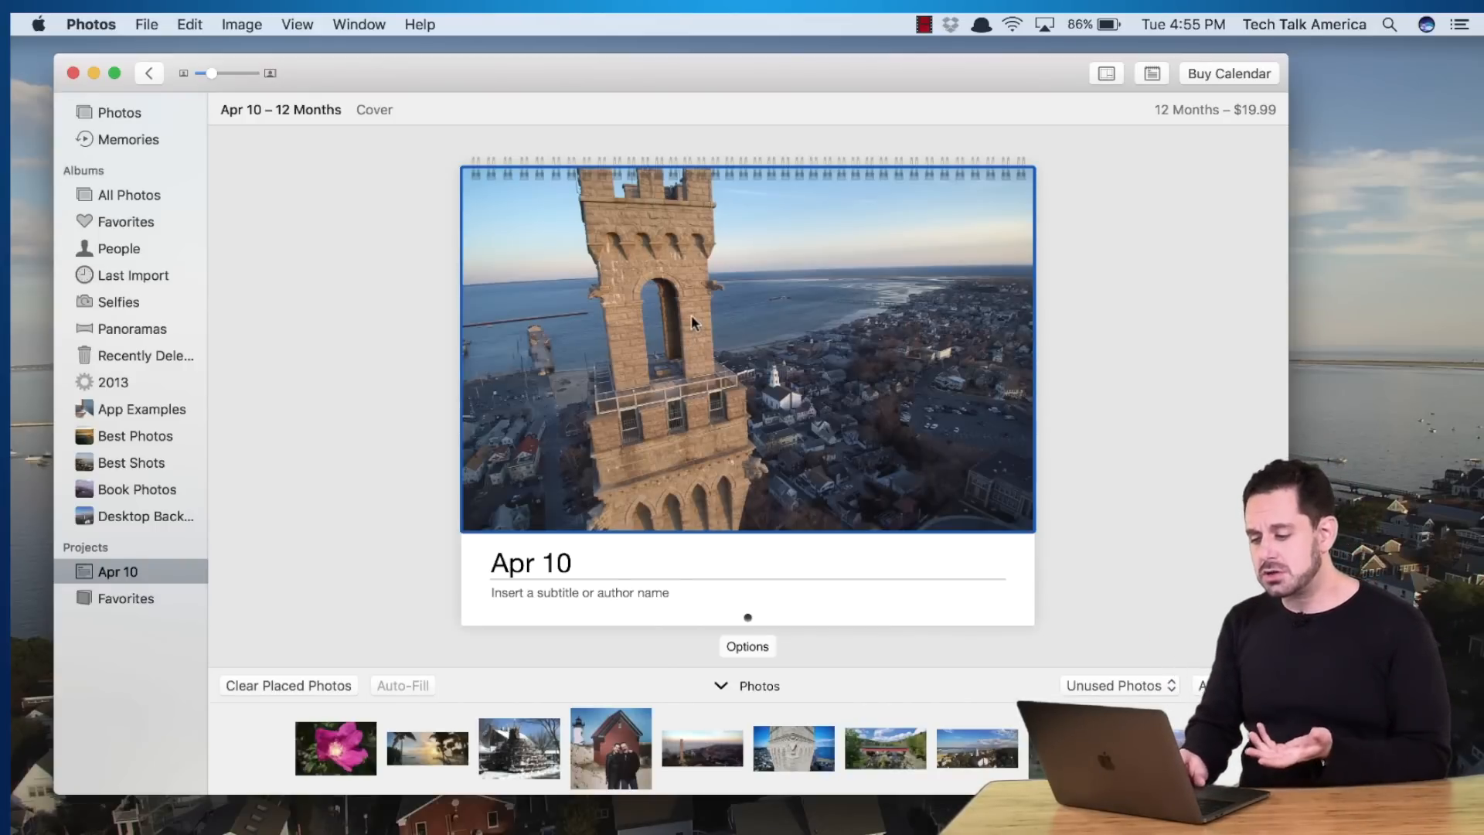
drag(693, 351, 639, 390)
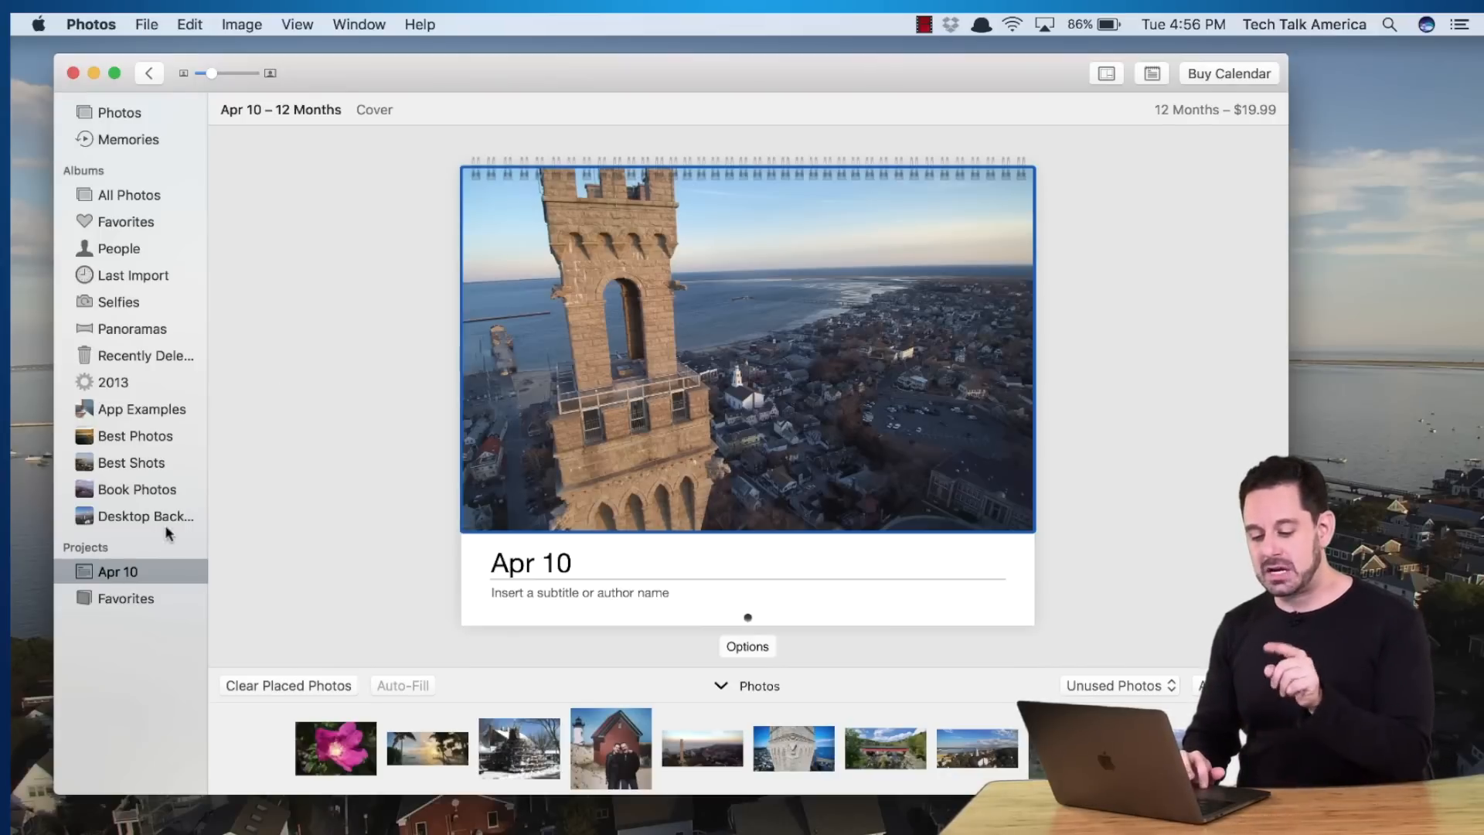
Rename the calendar project to the owner's first name followed by 'Calendar'
click(119, 568)
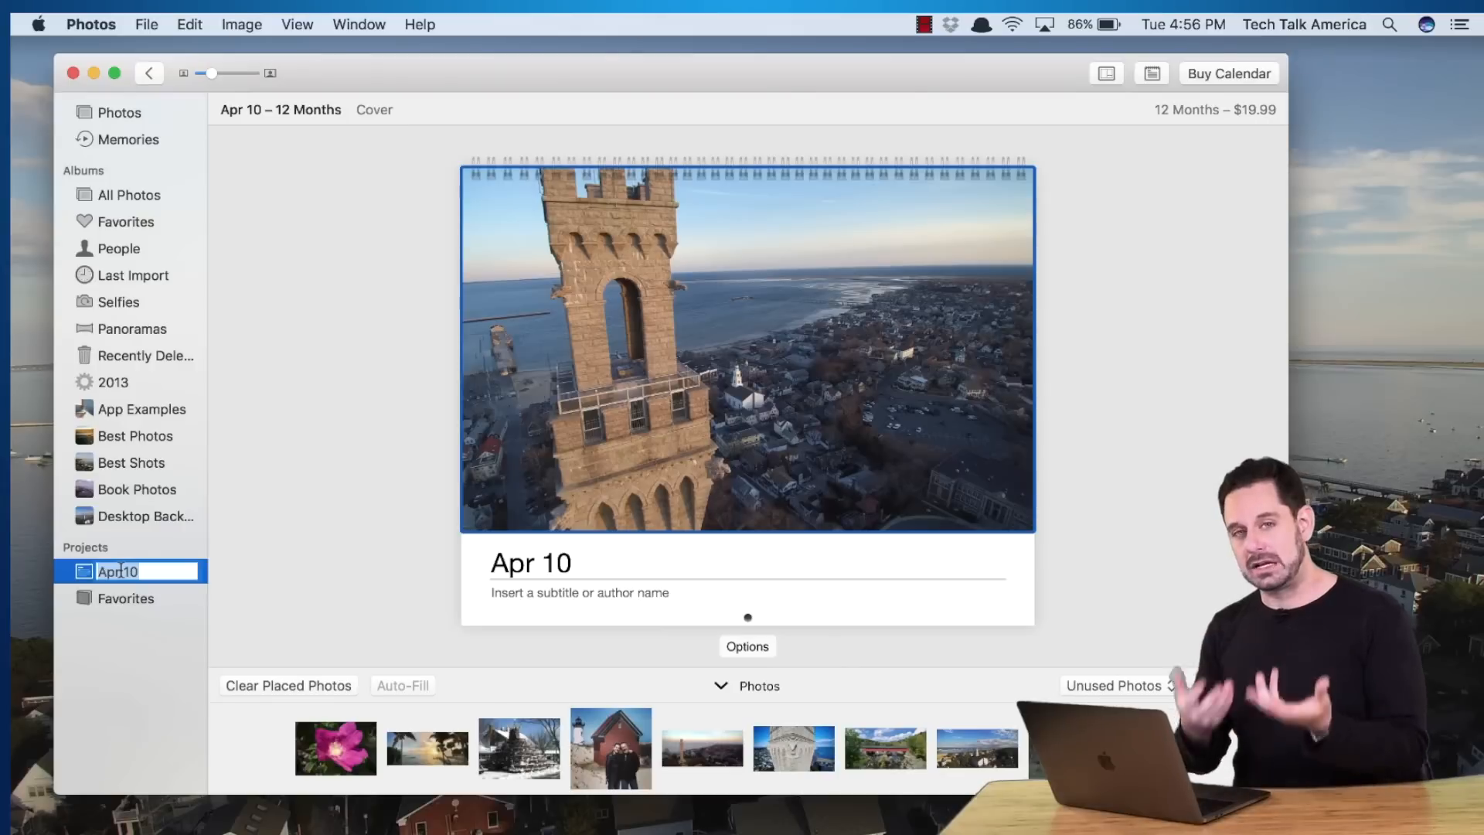
text(David)
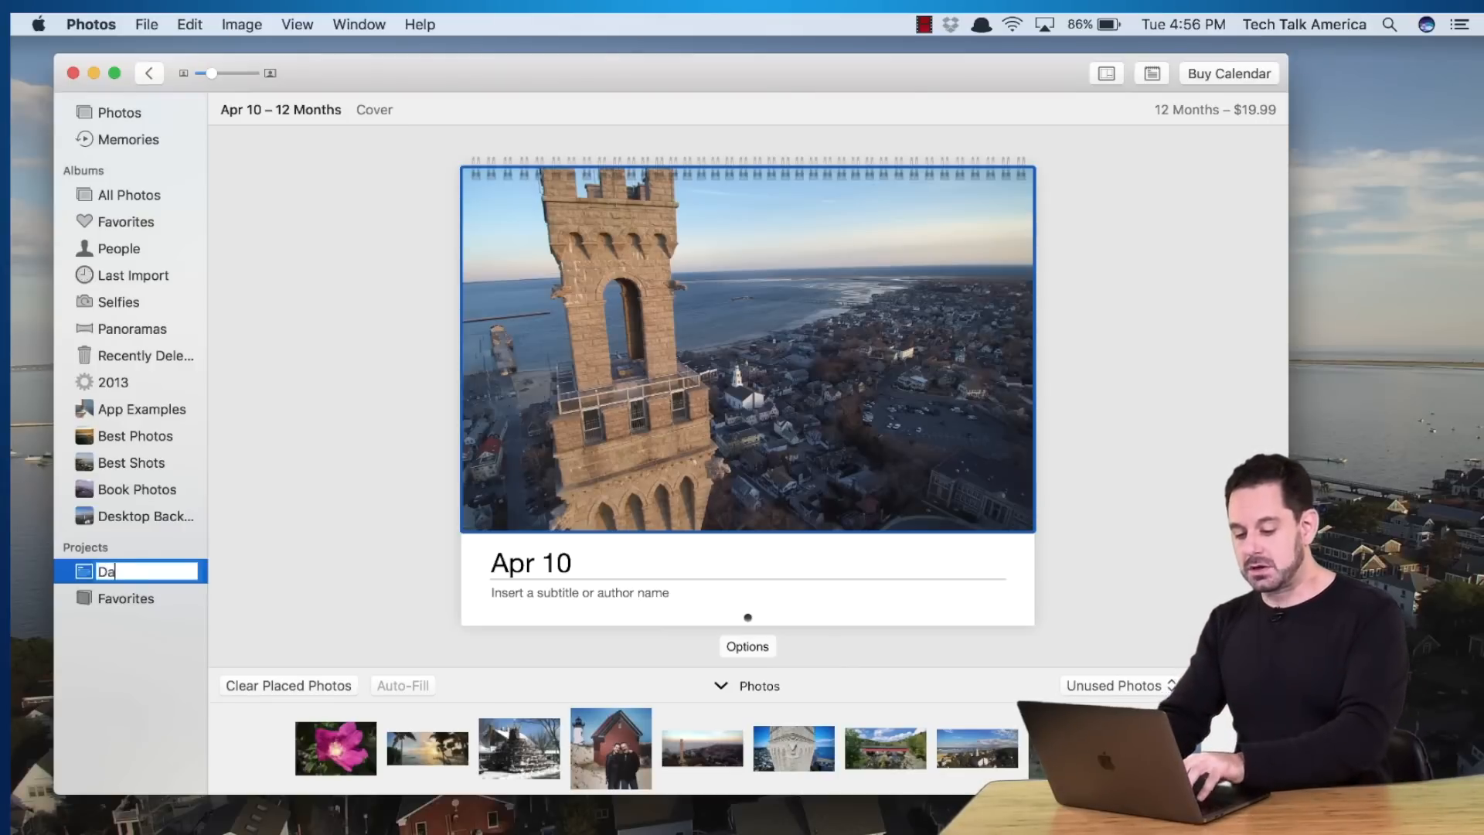
text(Calendar)
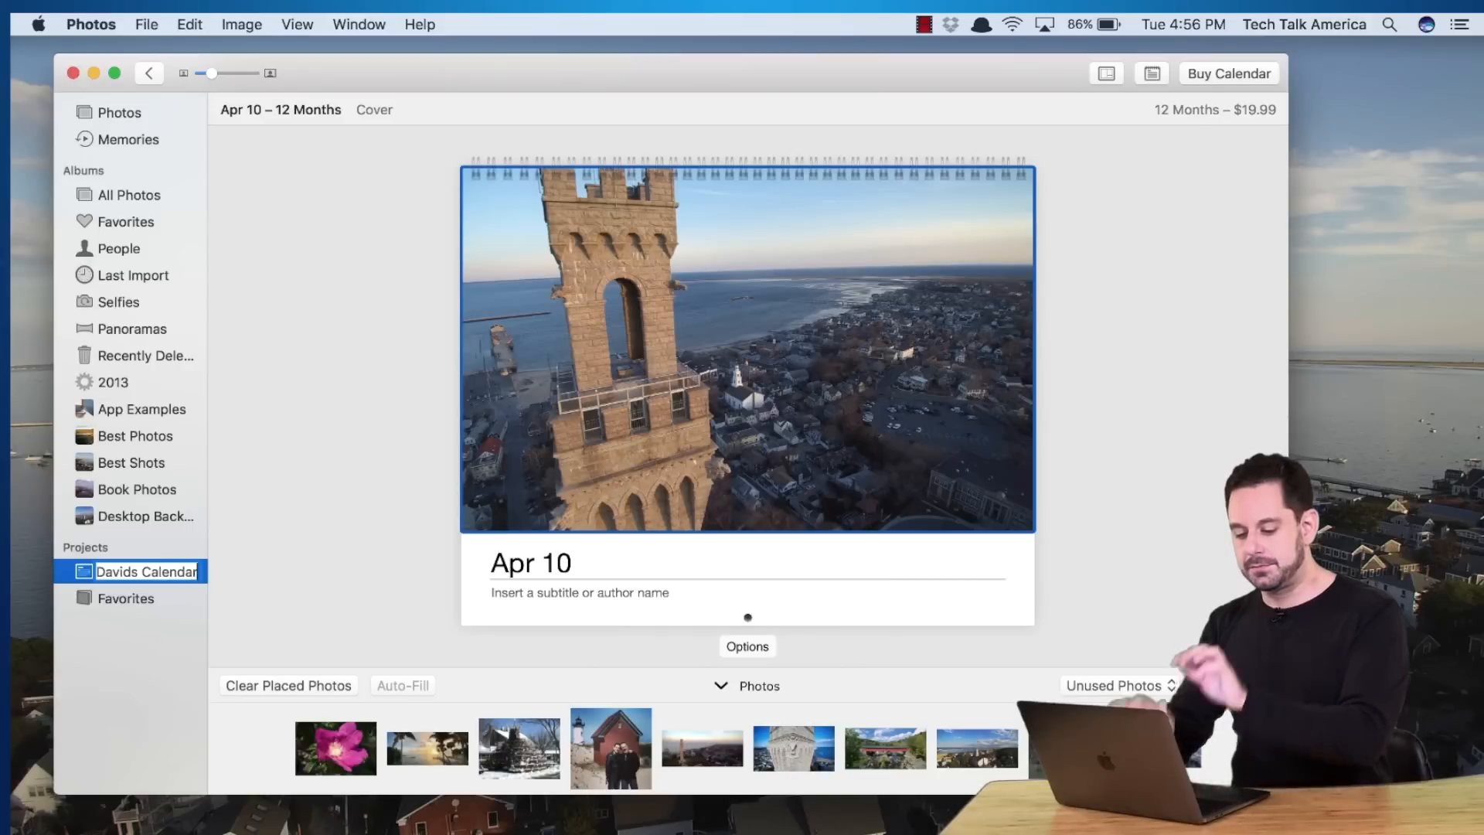
key(Return)
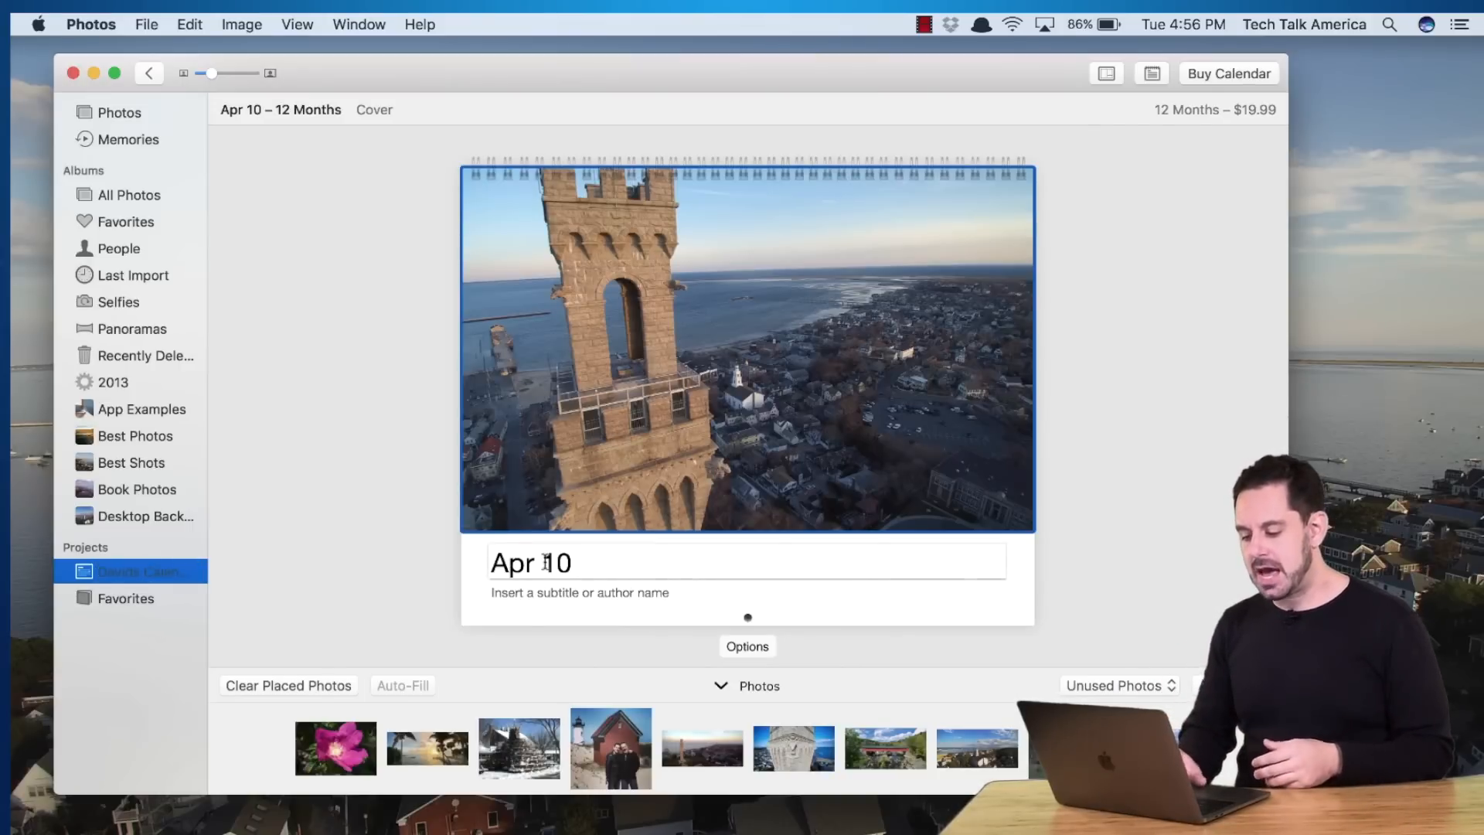
Title the cover with the owner's name and 'Calendar for 2017', and clear the subtitle
click(547, 562)
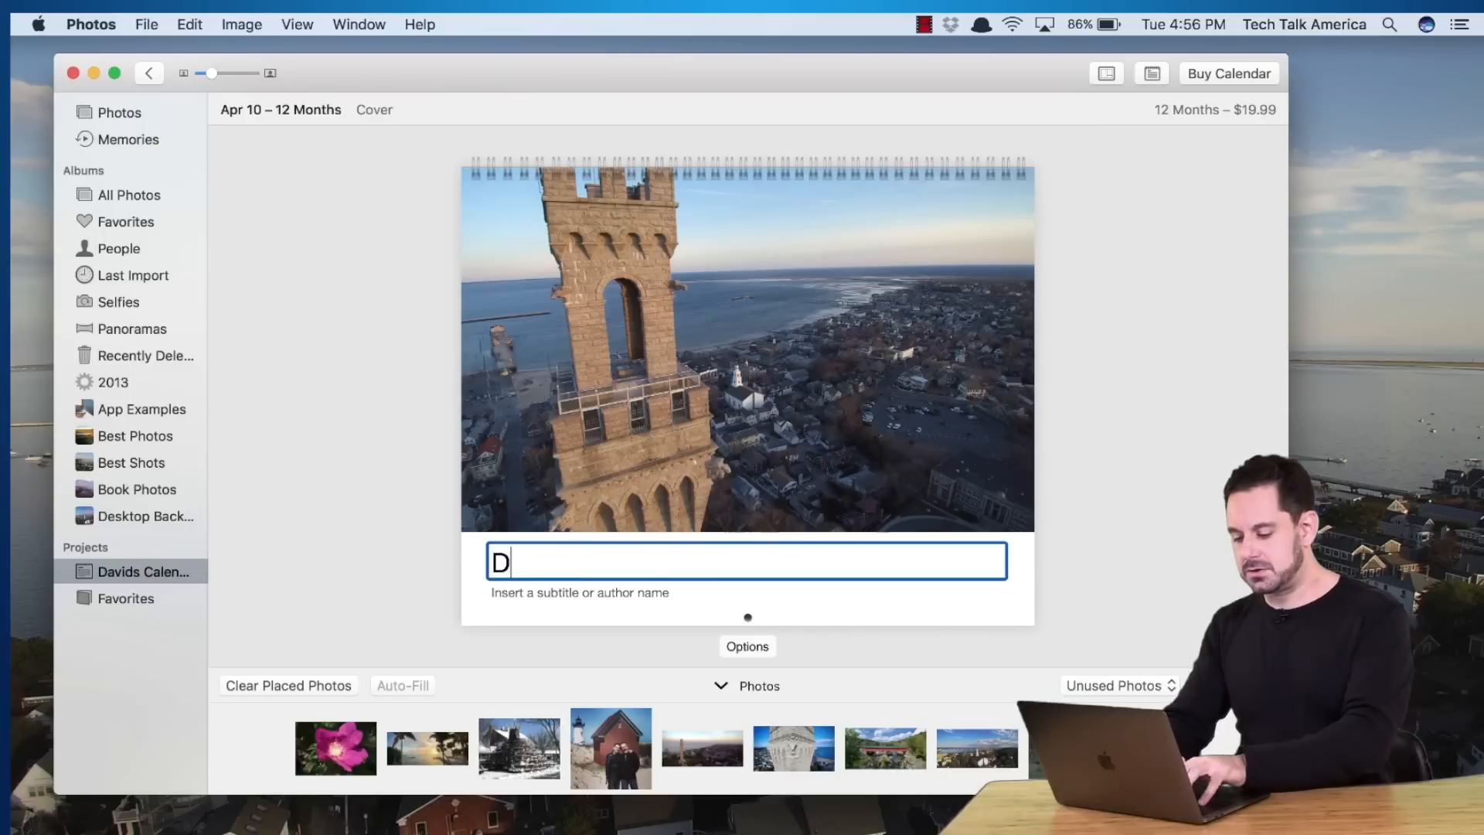
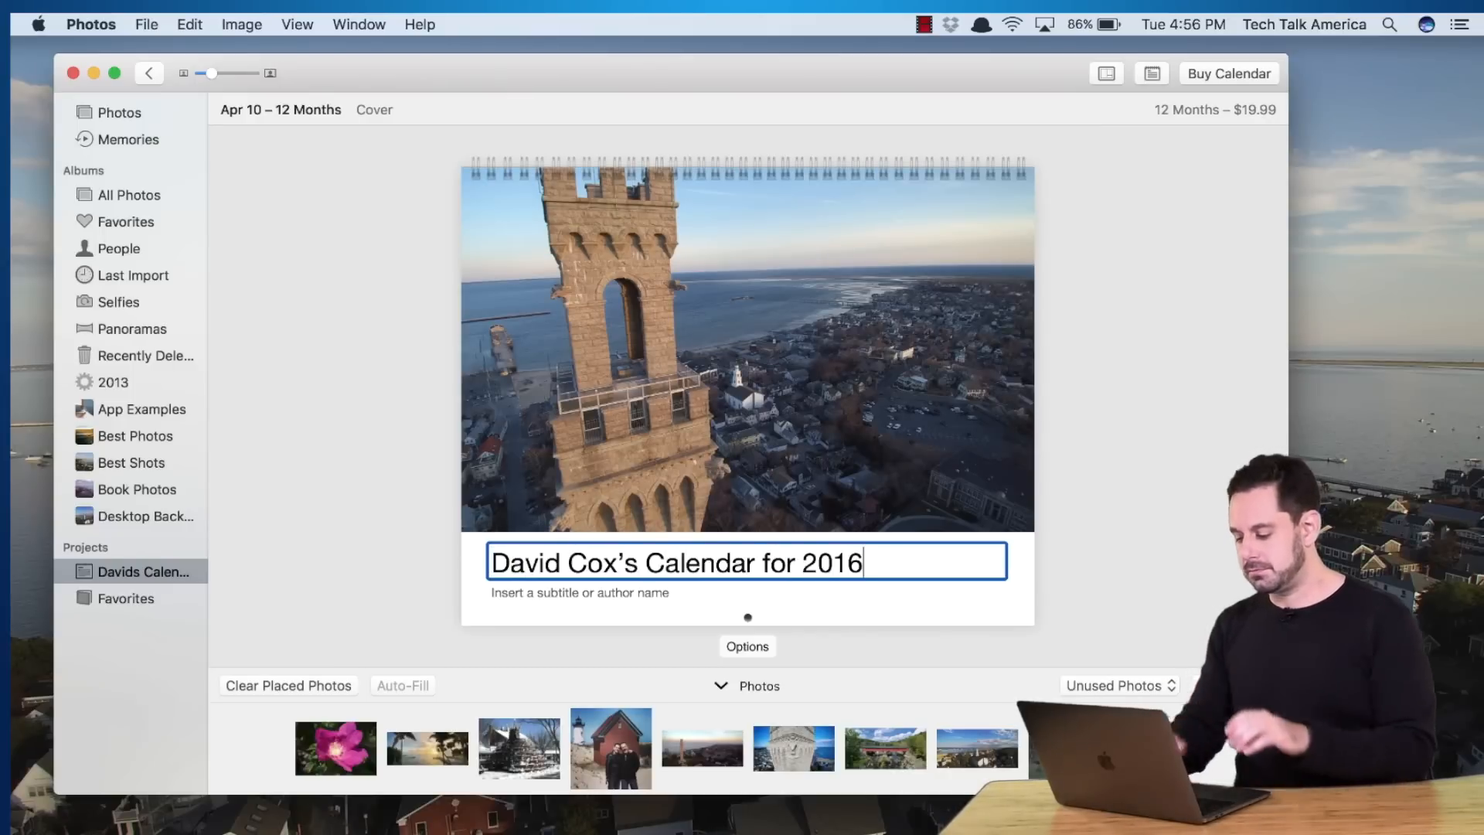
text(7)
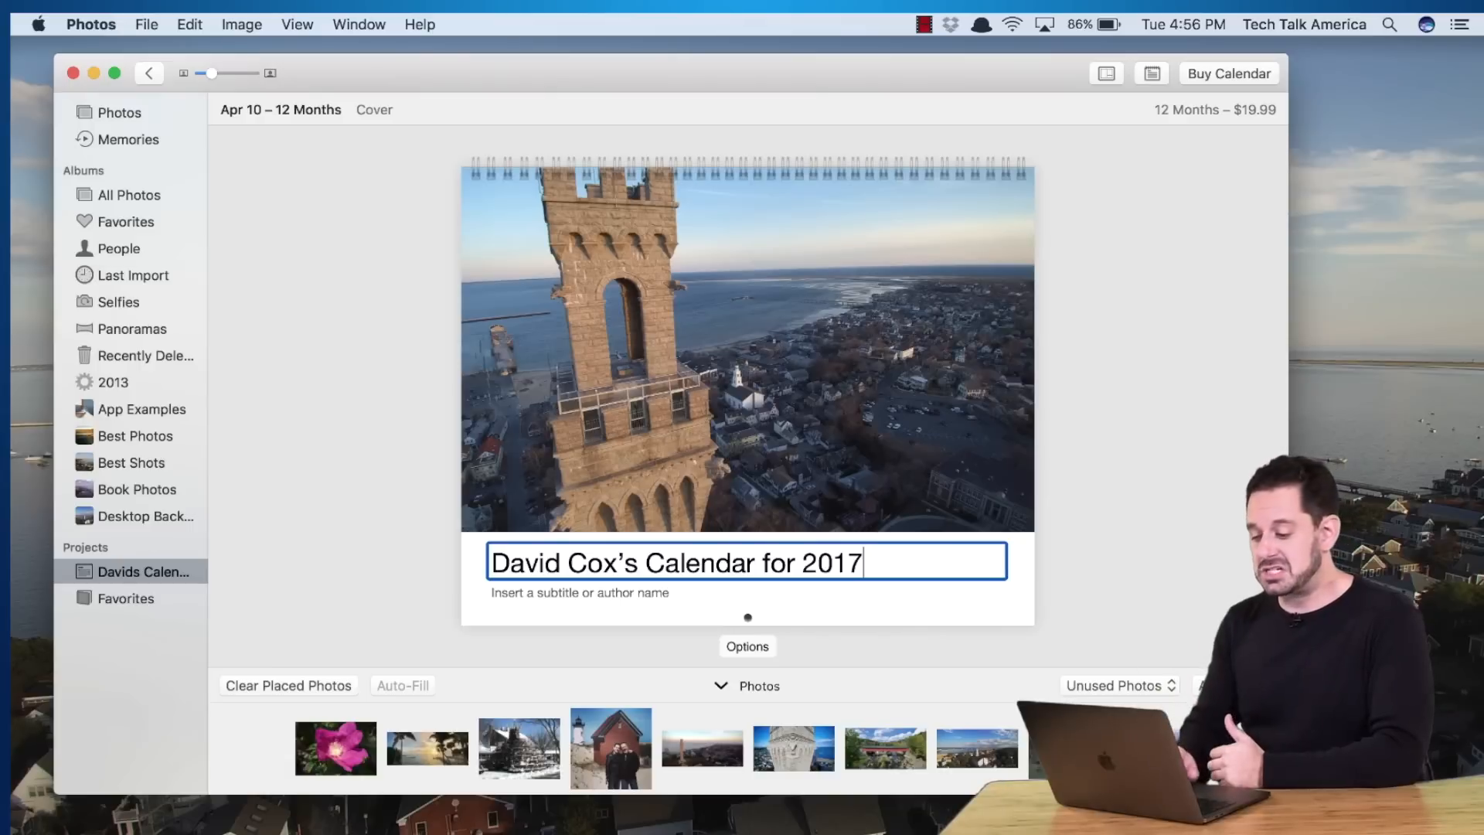
click(531, 597)
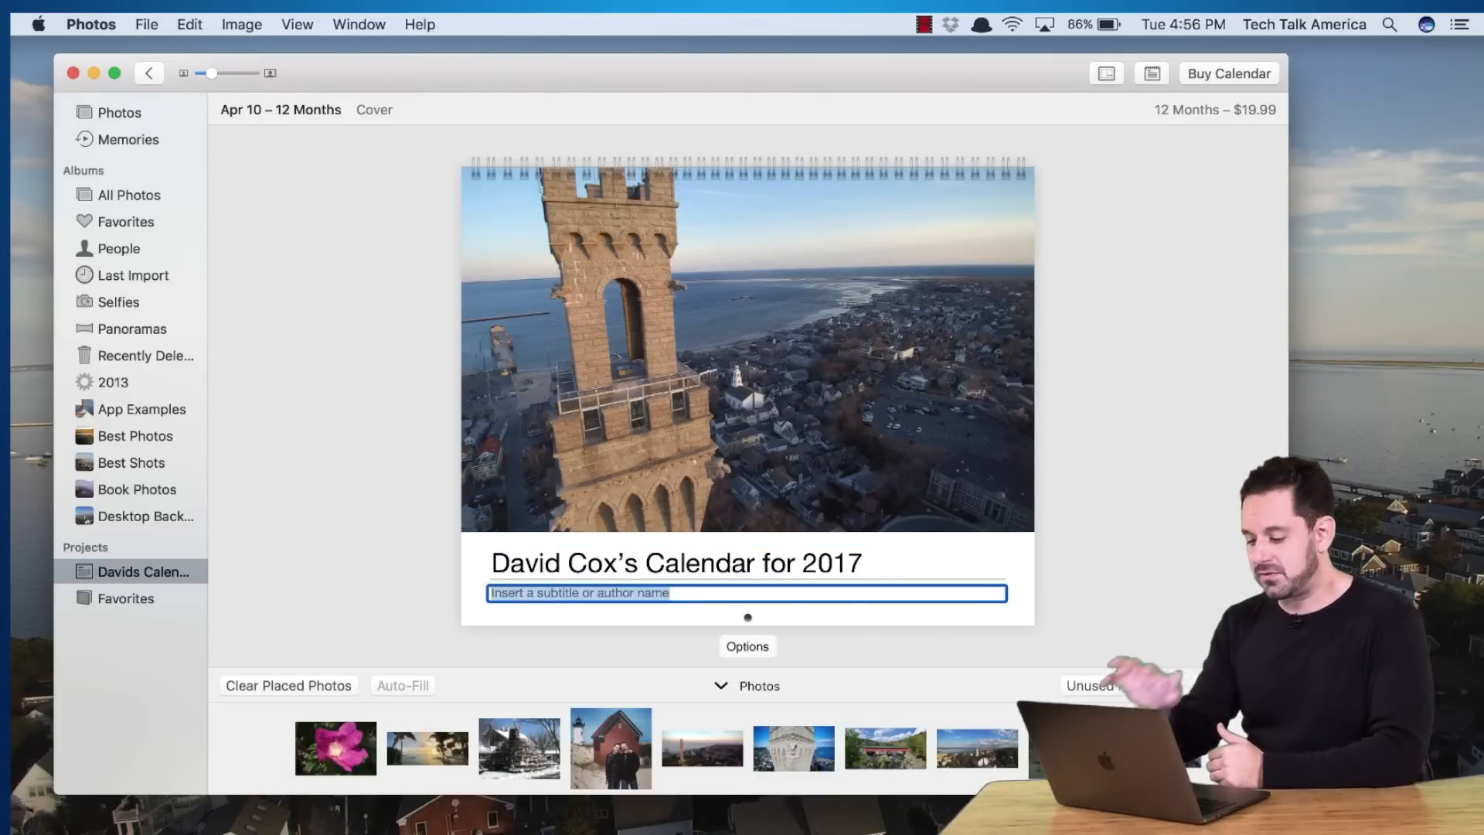
key(BackSpace)
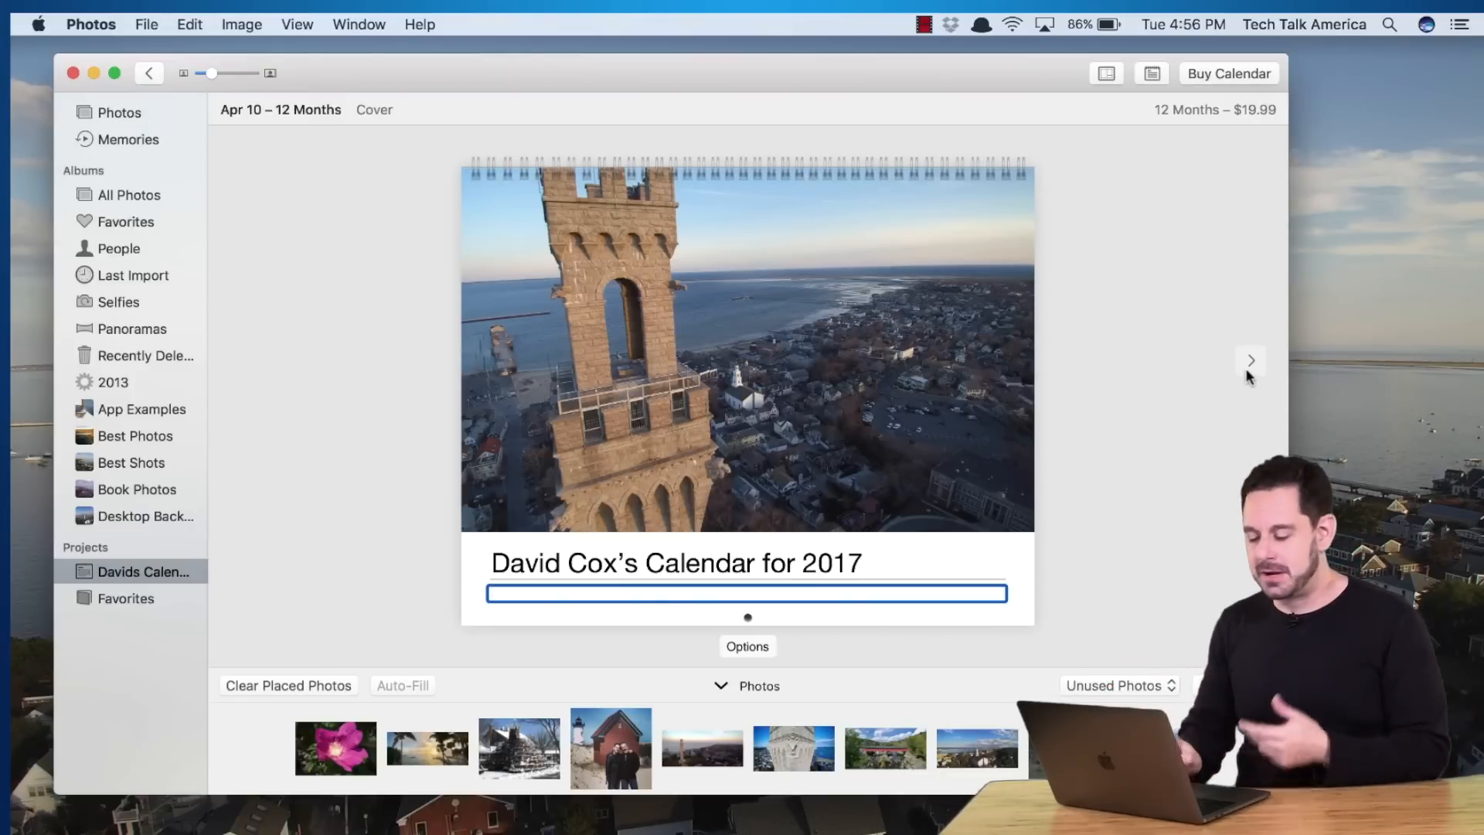
Place the stone tower close-up in the January 2017 page's photo slot
click(1248, 369)
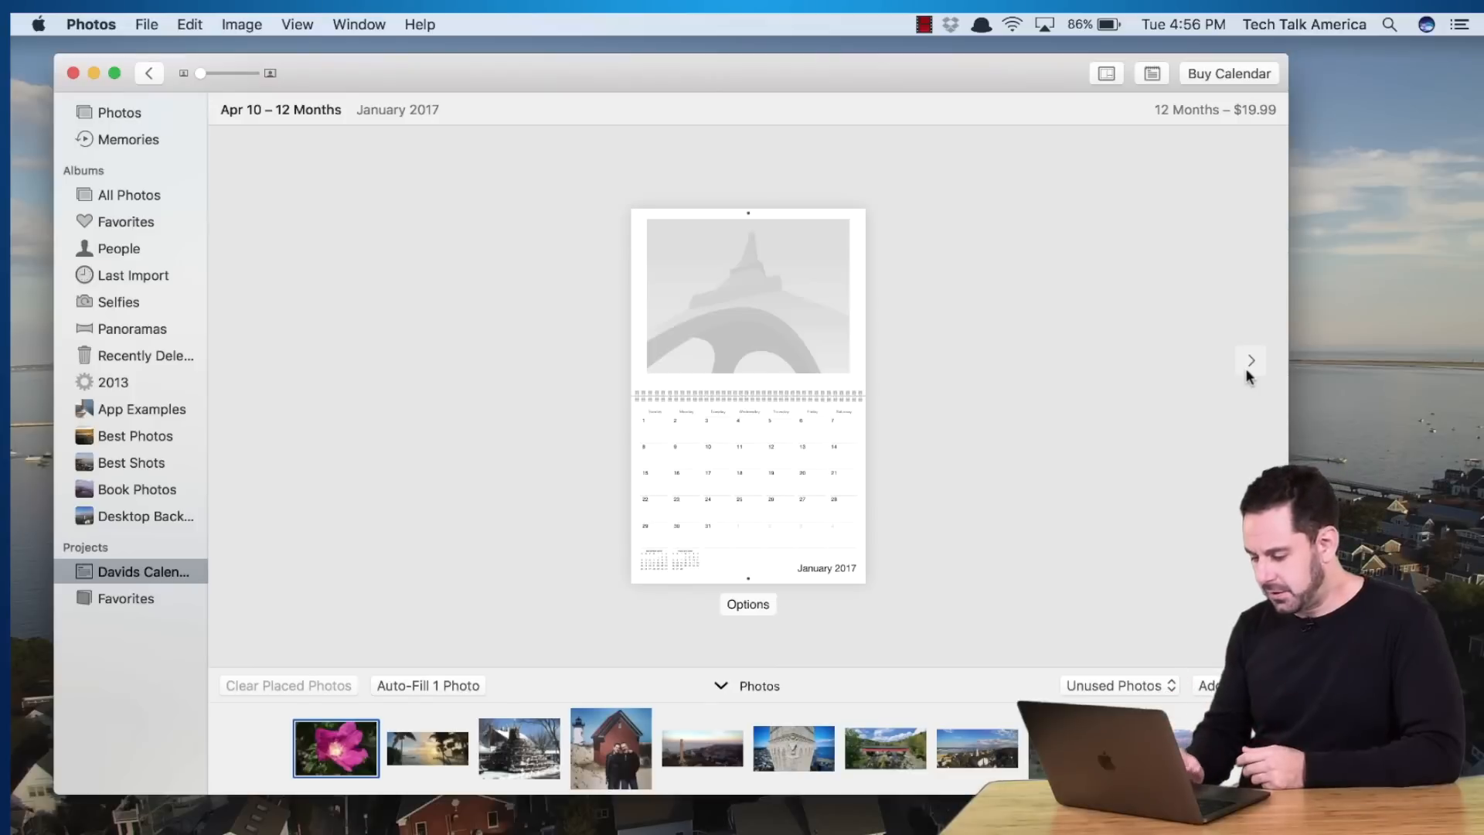
click(798, 738)
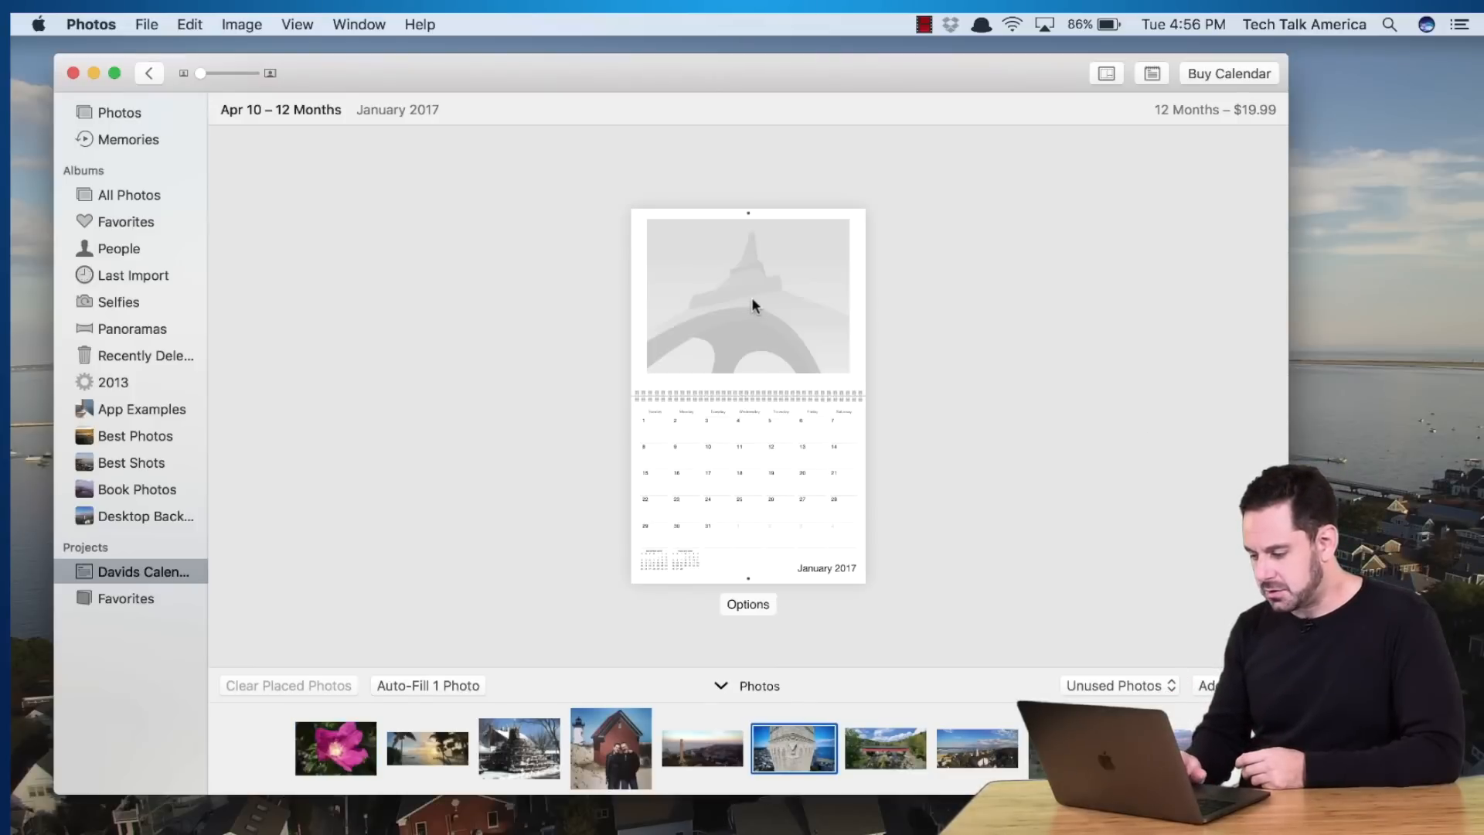
drag(801, 739, 775, 277)
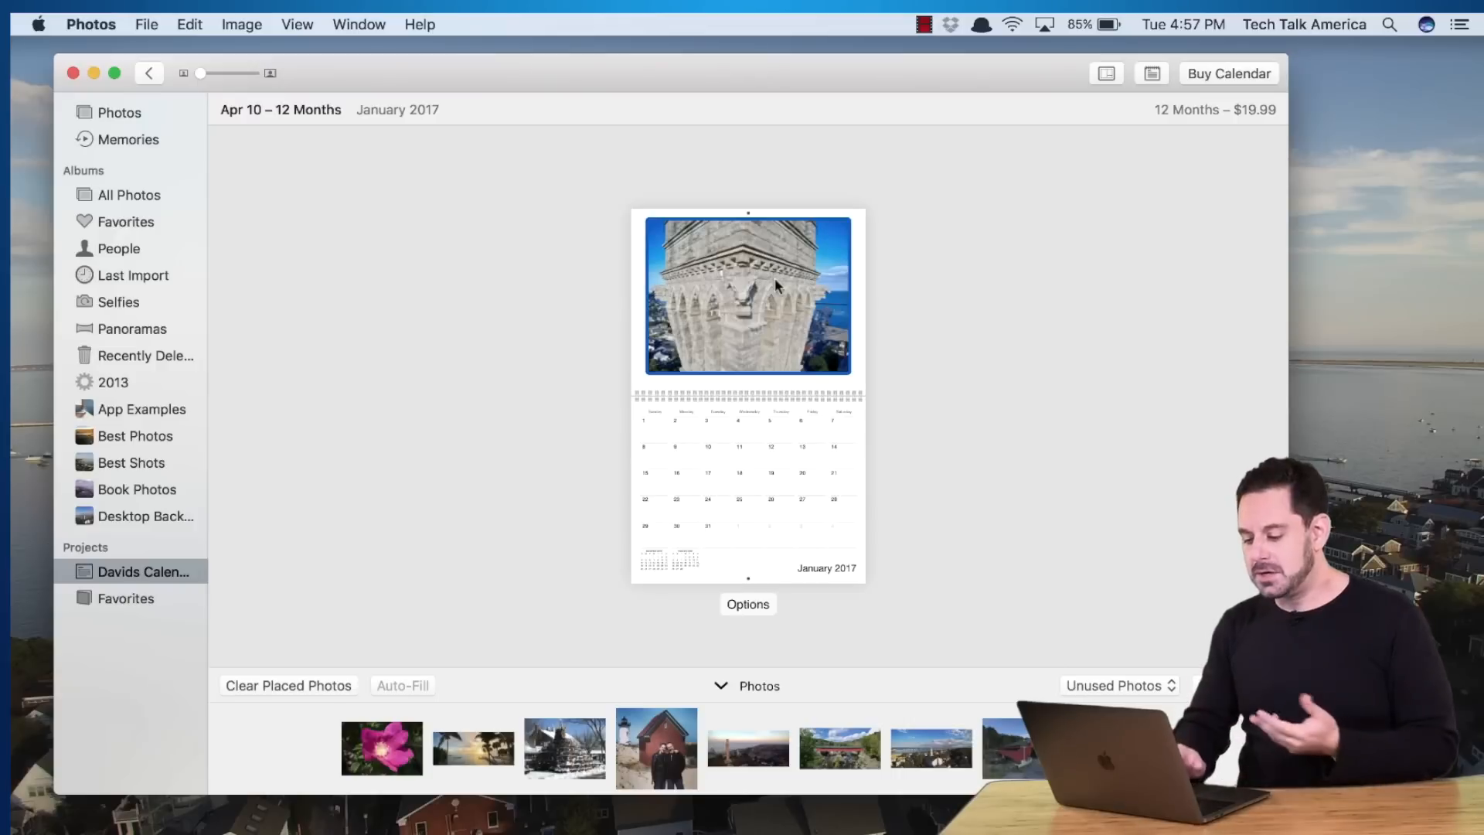
click(653, 742)
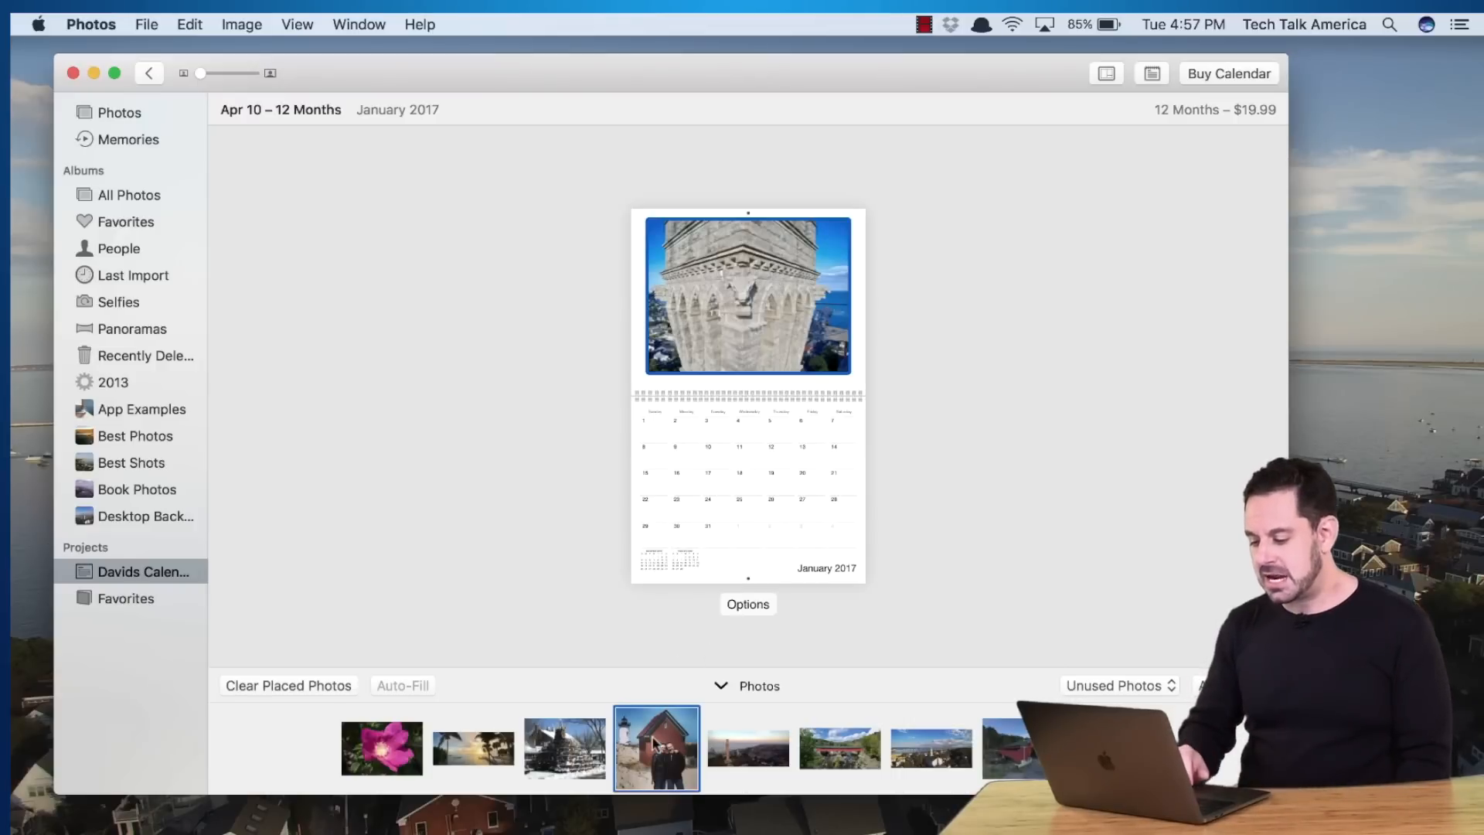
Place the photo of the couple on January 20 in the calendar
drag(653, 742, 809, 483)
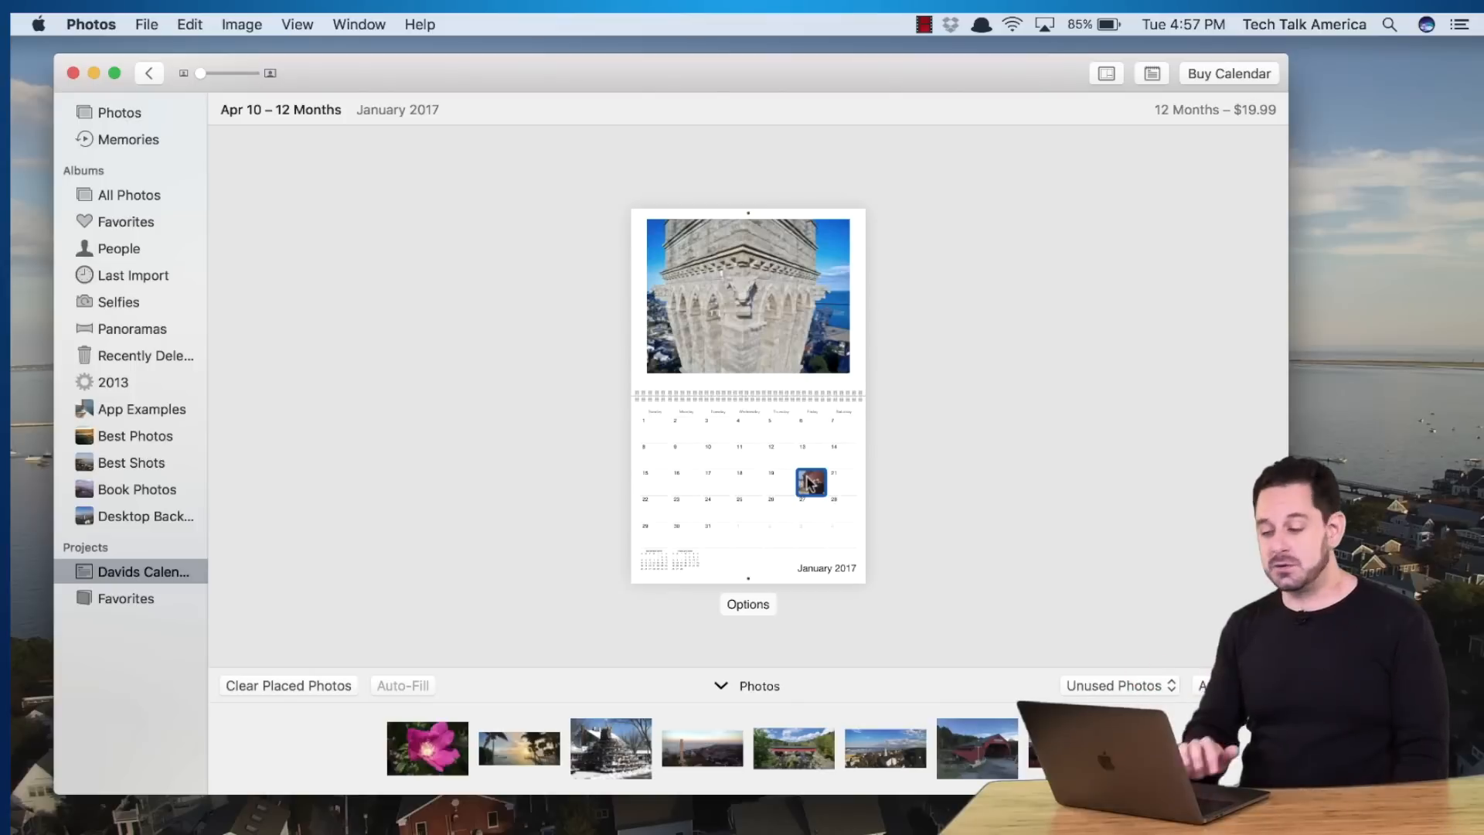
scroll(954, 499, up, 5)
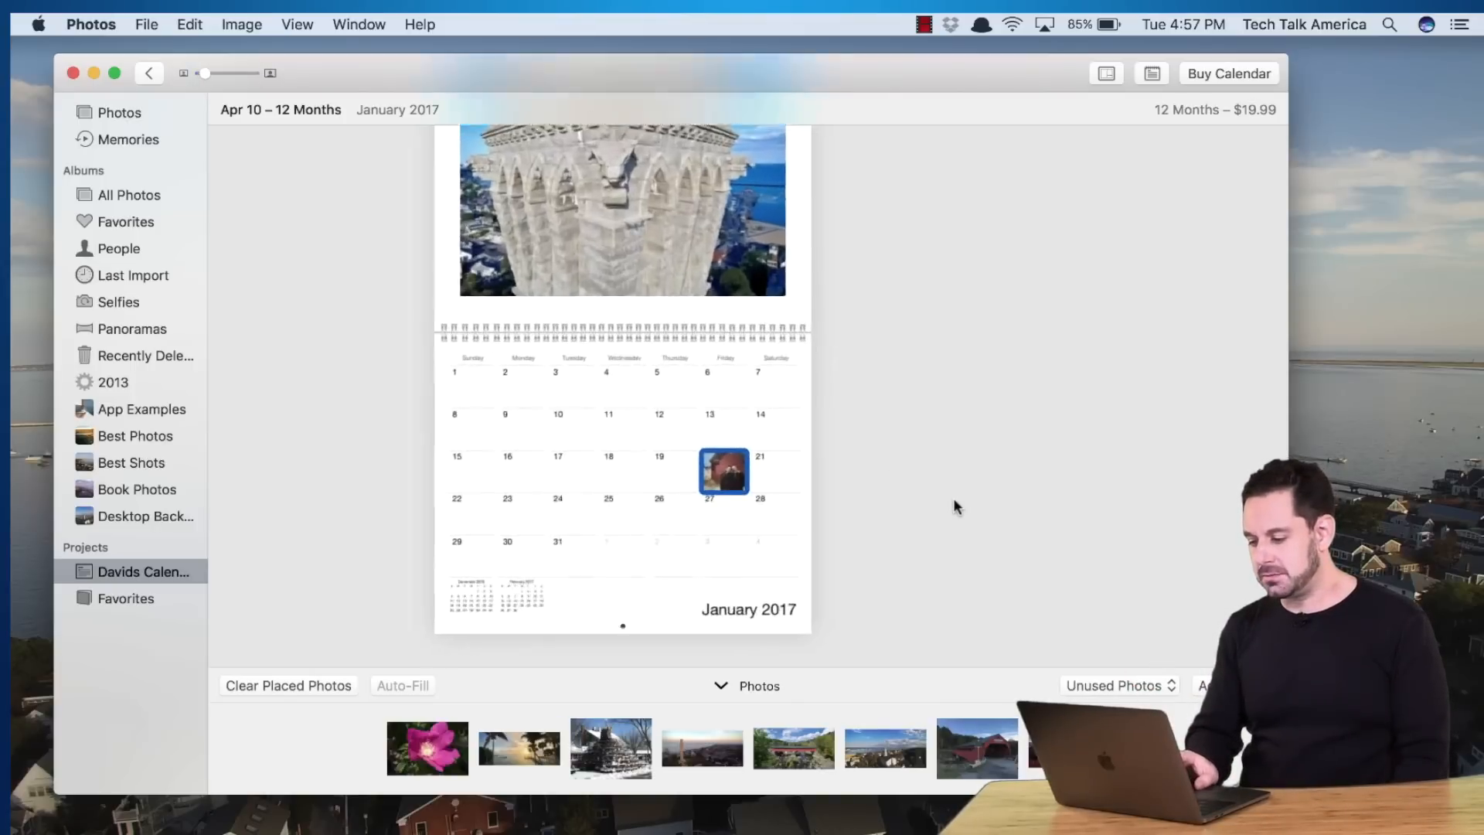
scroll(954, 499, left, 6)
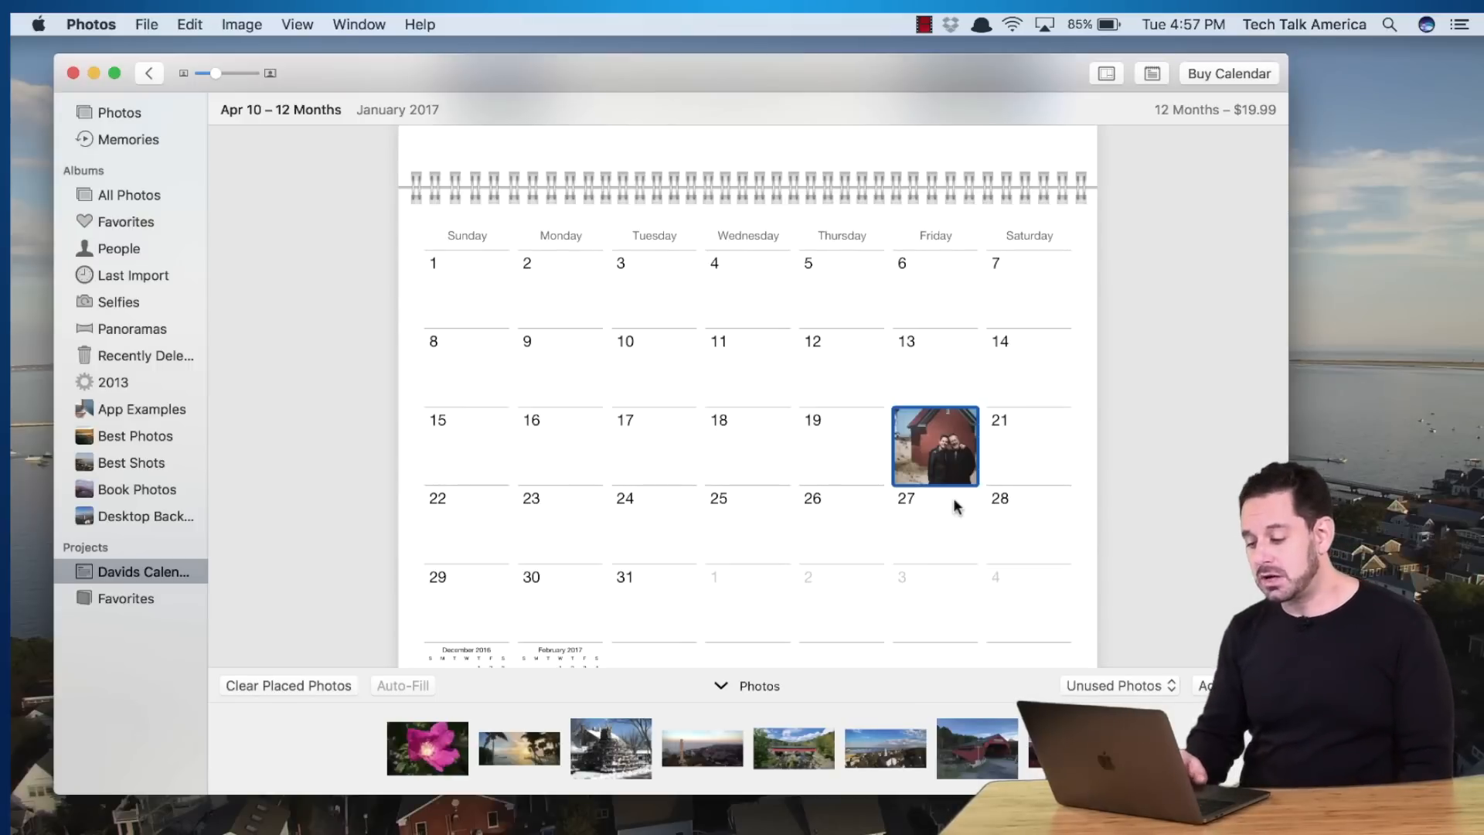
Add the note 'Put text here' to January 18, then zoom back out to the full page
click(737, 461)
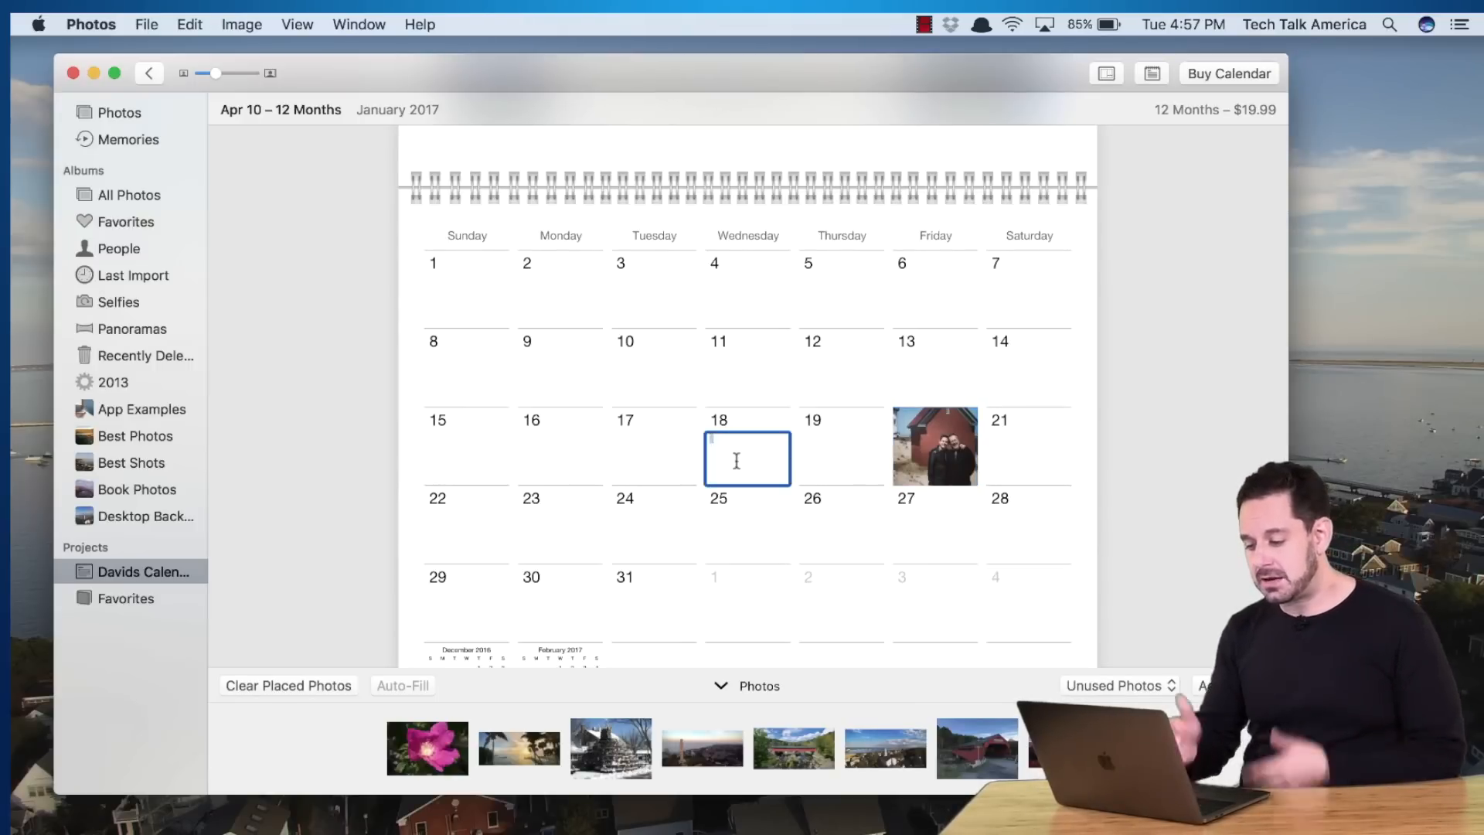
text(Put te)
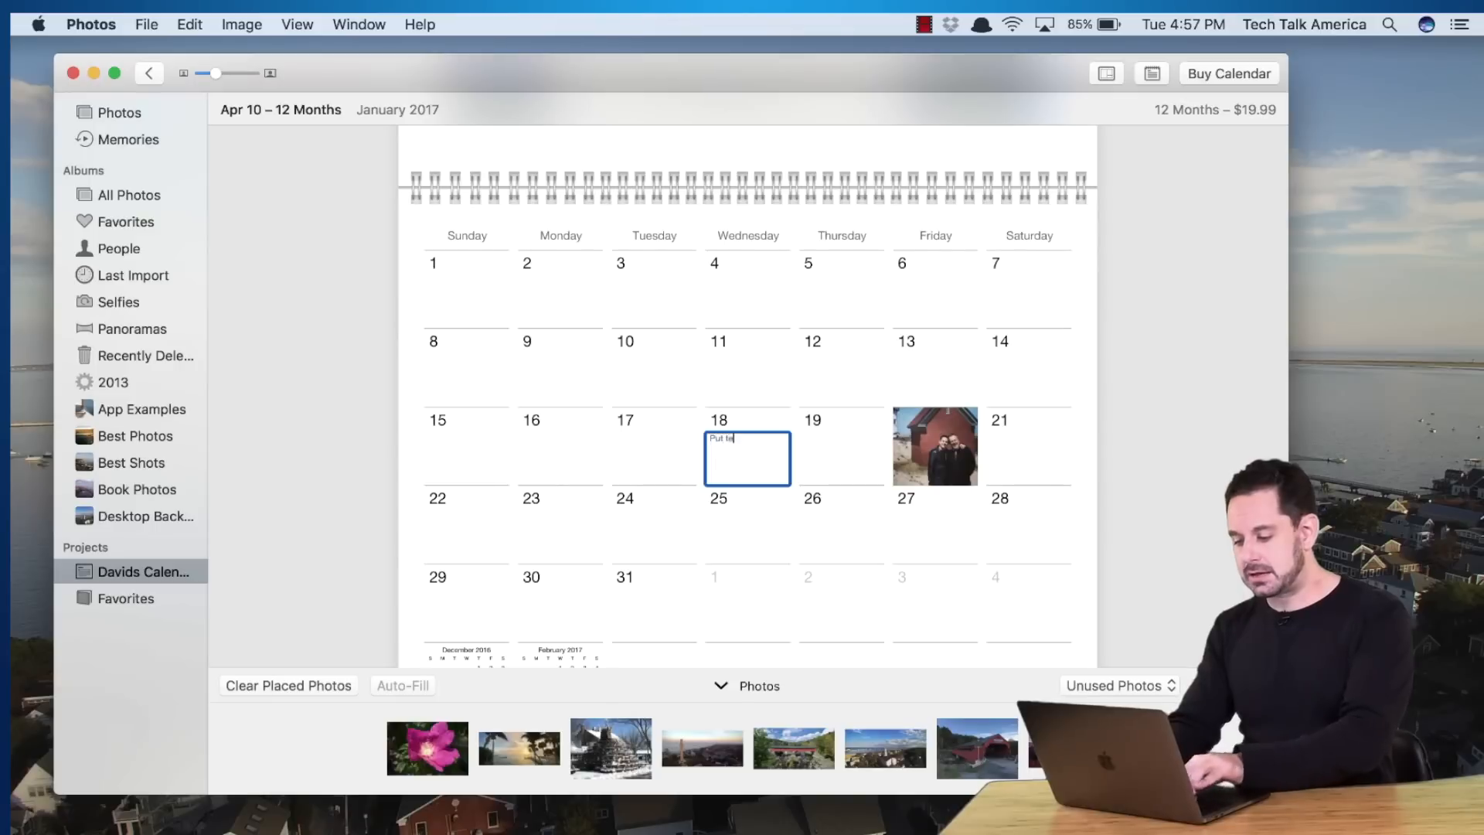
text(xt here)
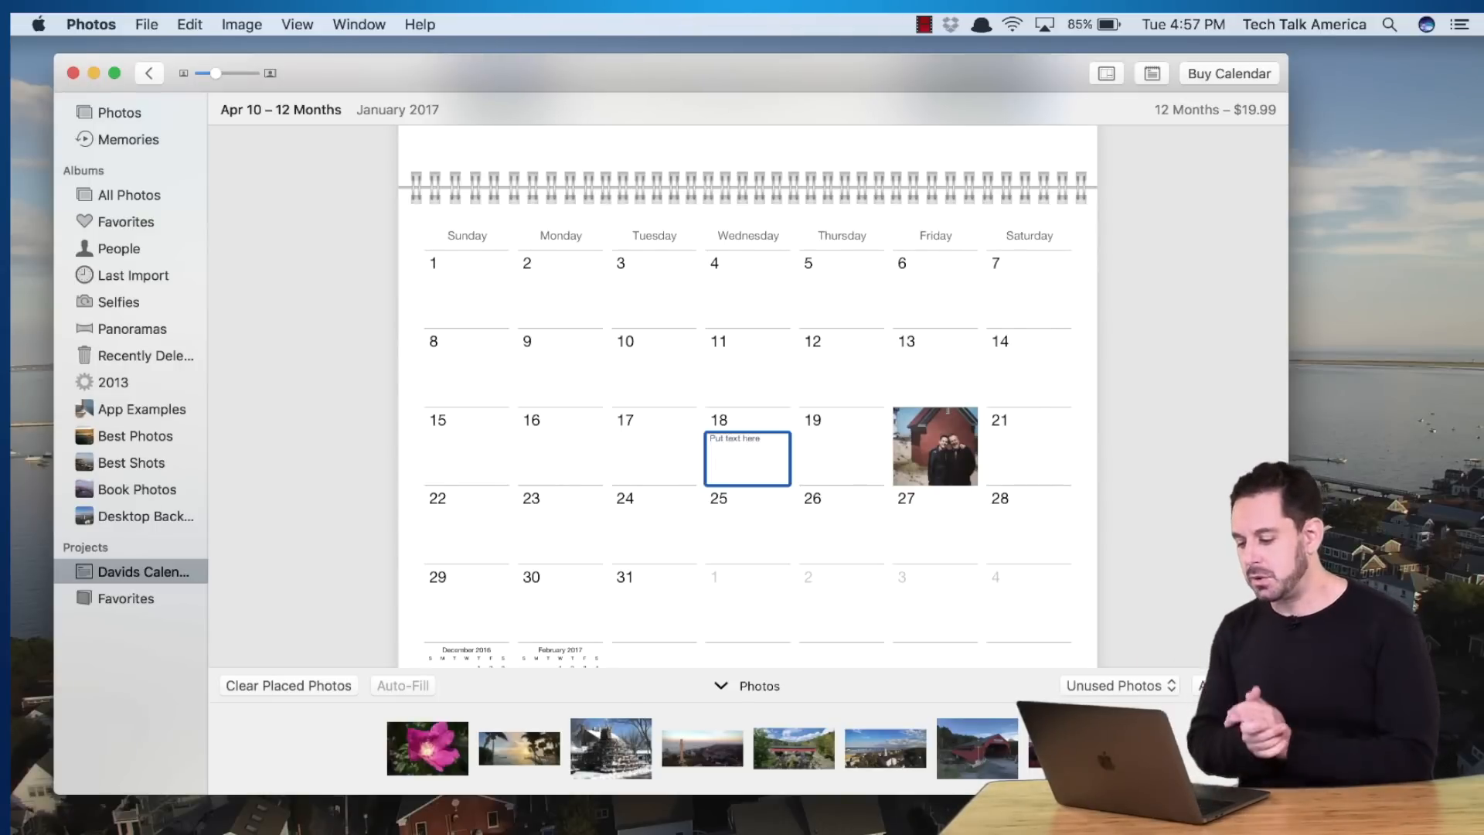
scroll(747, 387, up, 5)
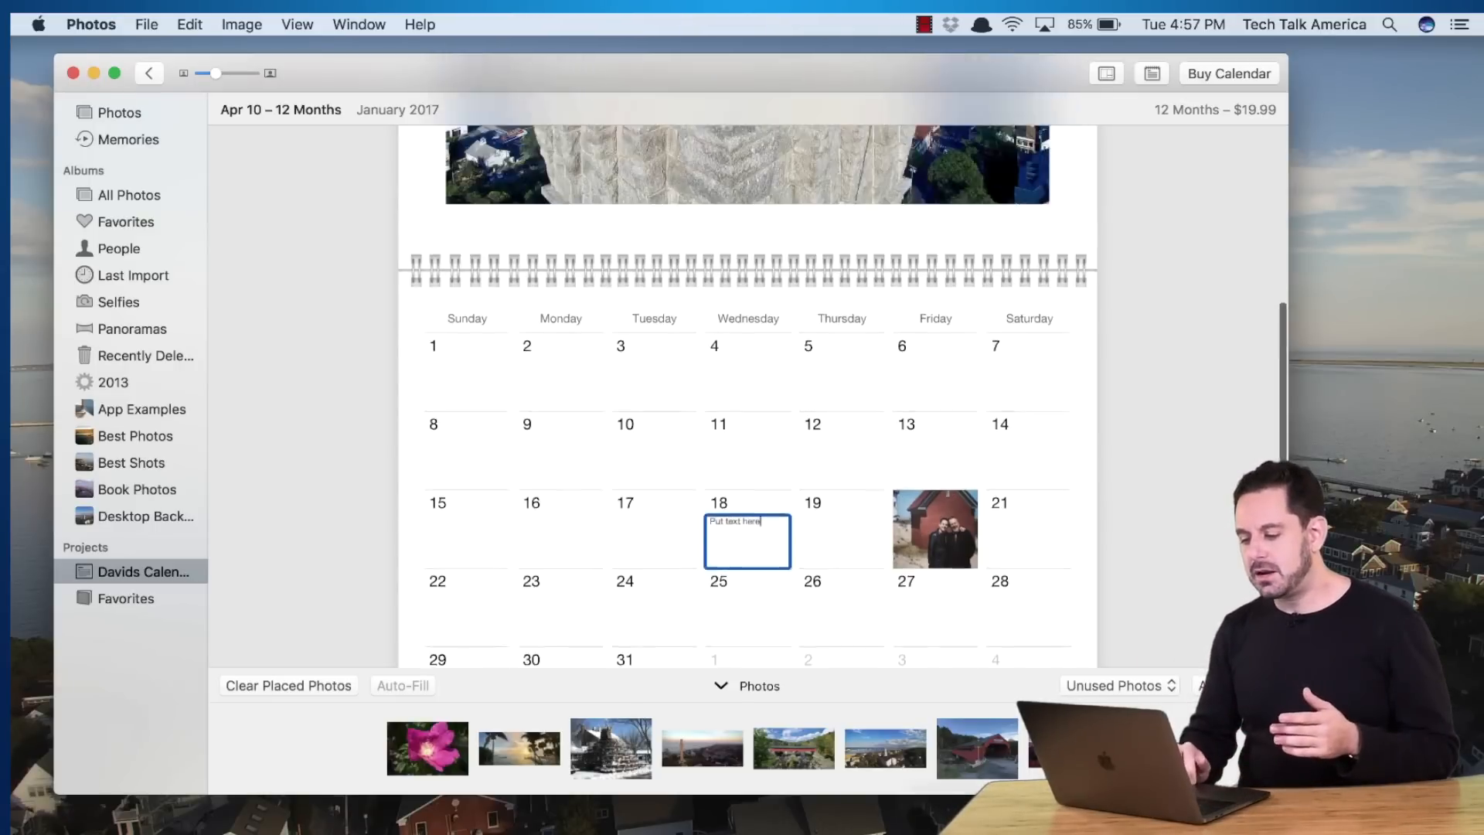
scroll(747, 387, up, 3)
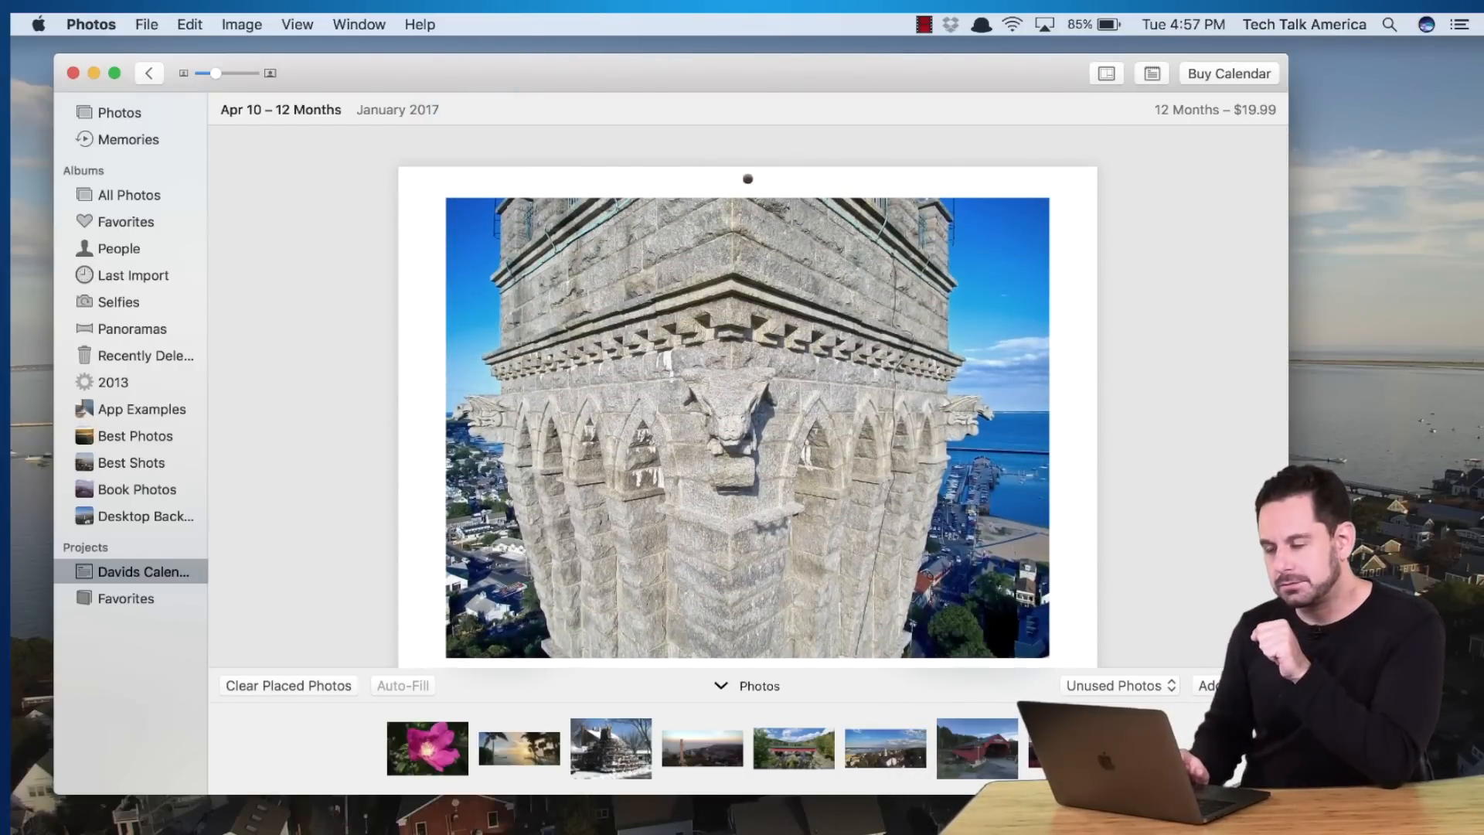
scroll(759, 426, down, 3)
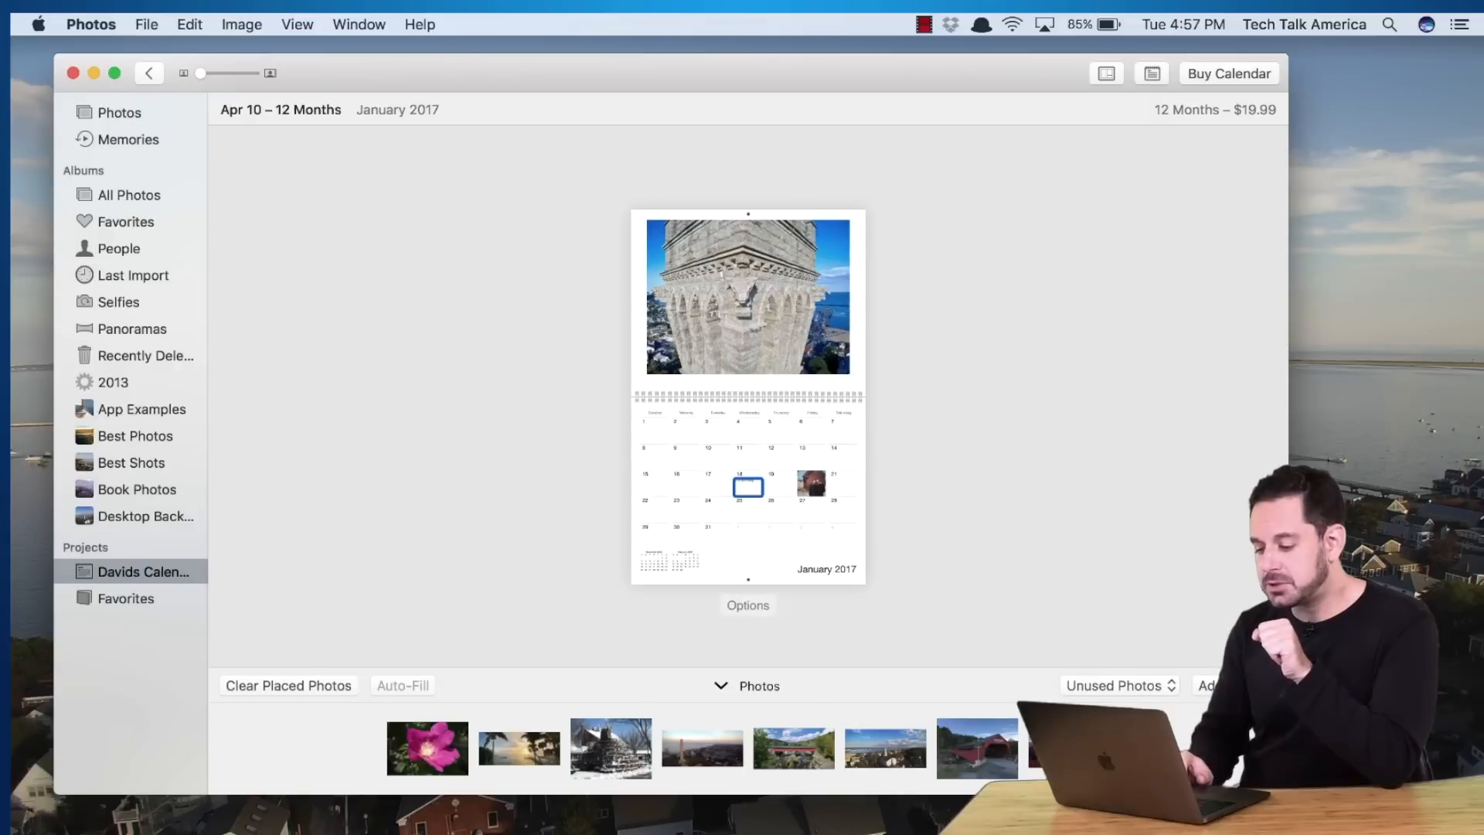
Give January a 1 PHOTO full-bleed layout so the tower photo fills the top half
click(746, 611)
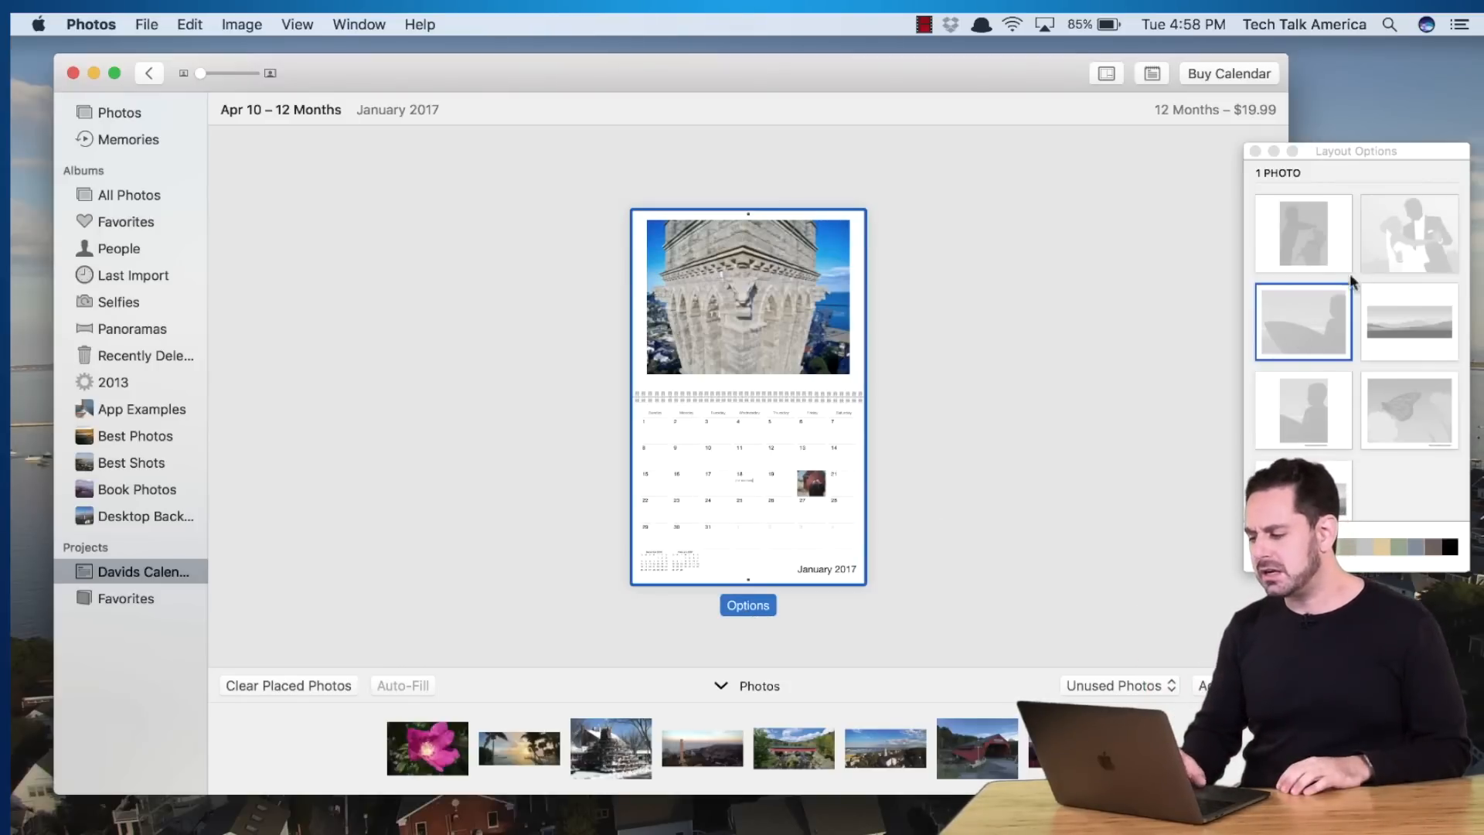
click(1380, 224)
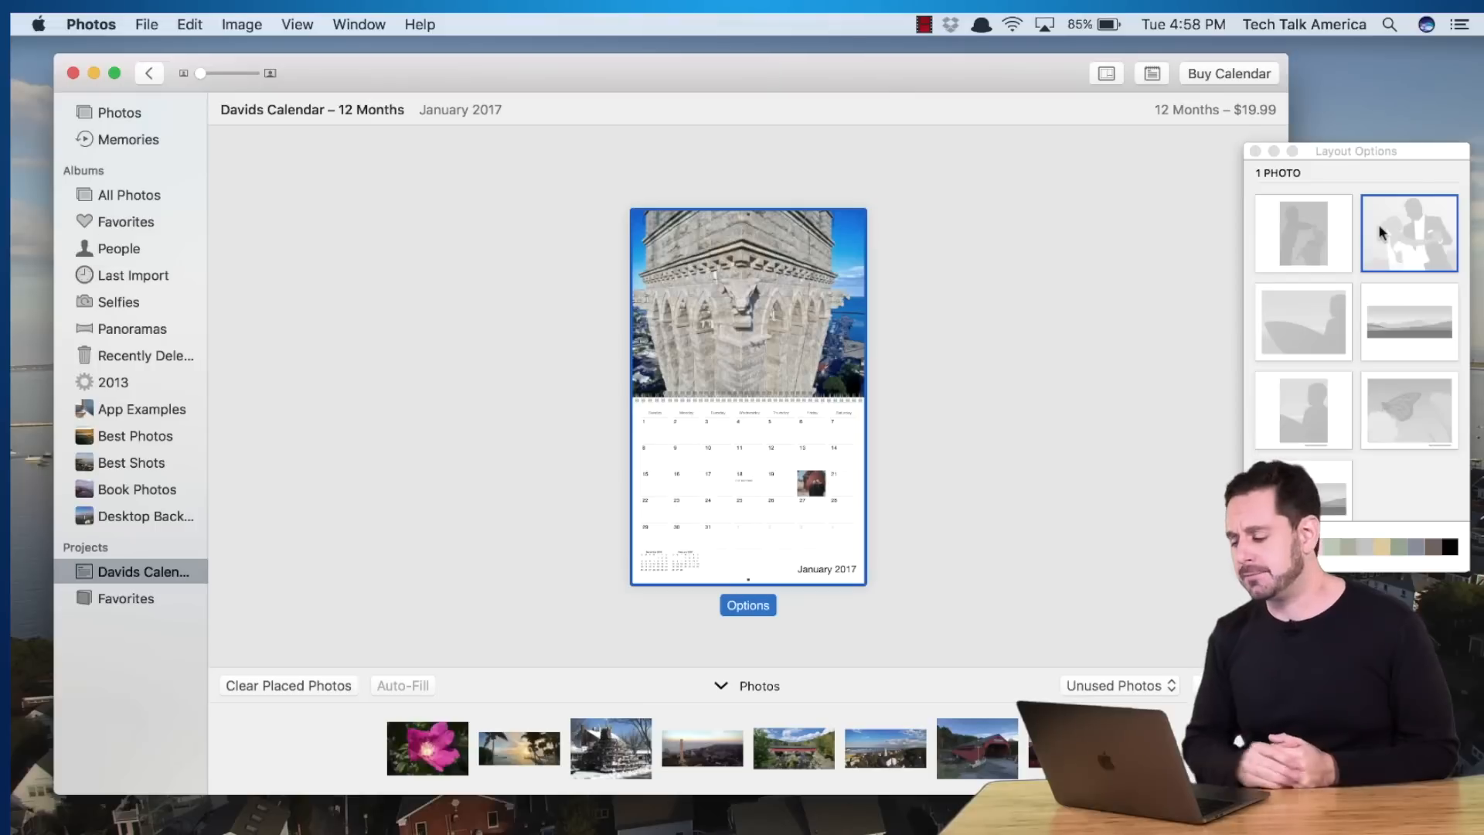
scroll(1379, 224, down, 5)
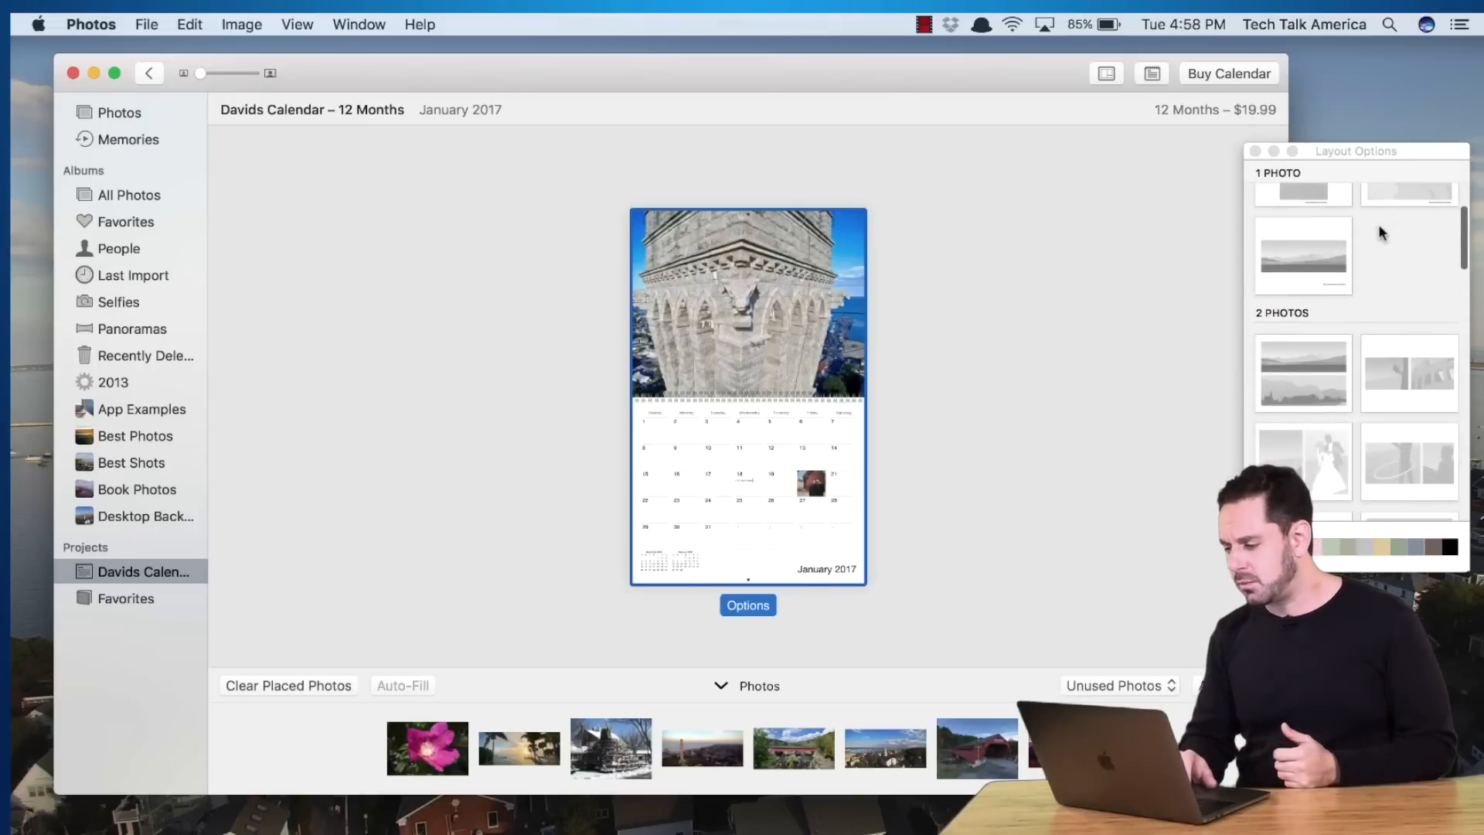
click(1293, 242)
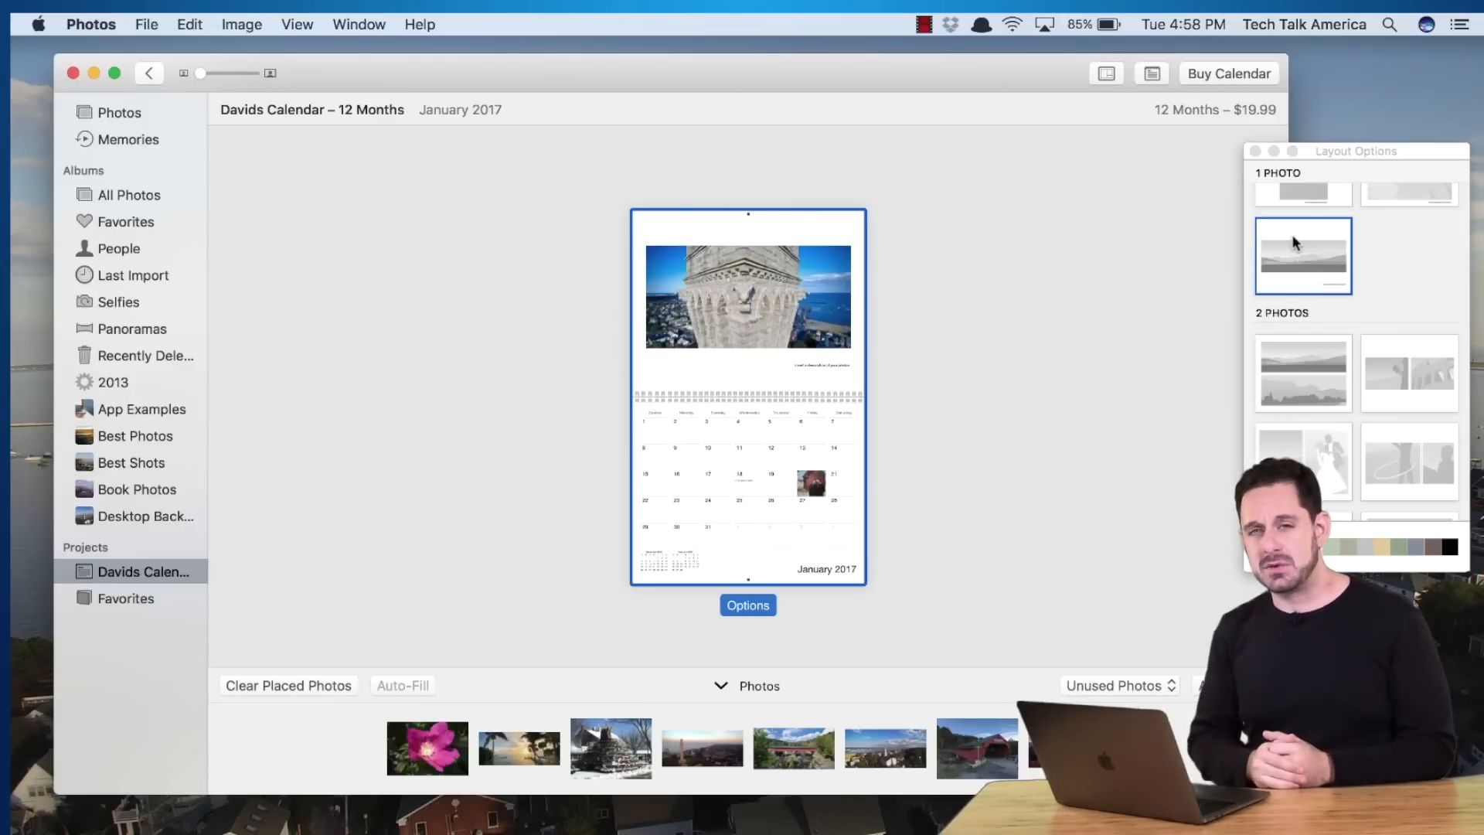
scroll(1292, 234, down, 4)
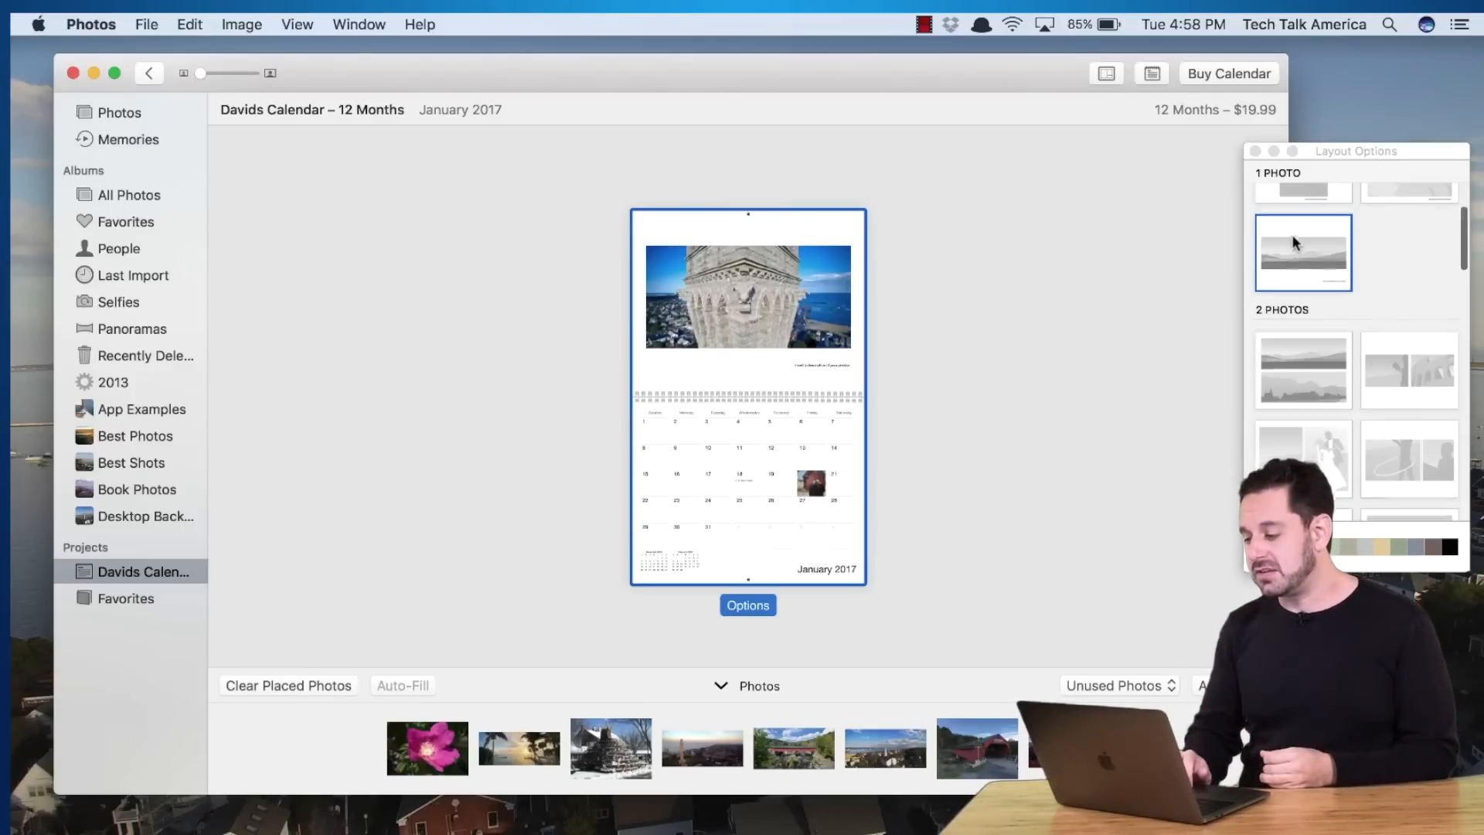
scroll(1292, 236, down, 10)
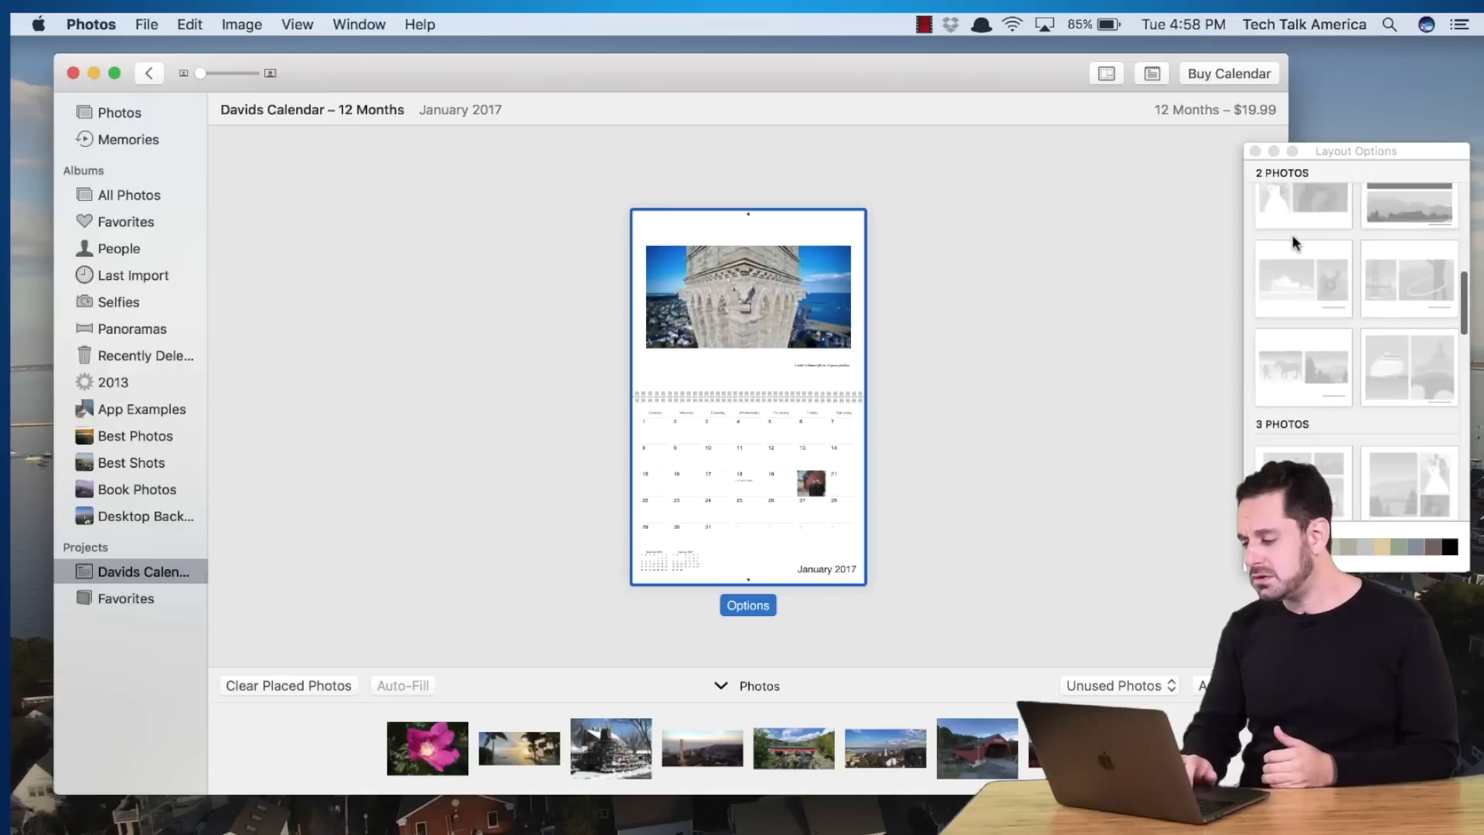
scroll(1292, 235, down, 6)
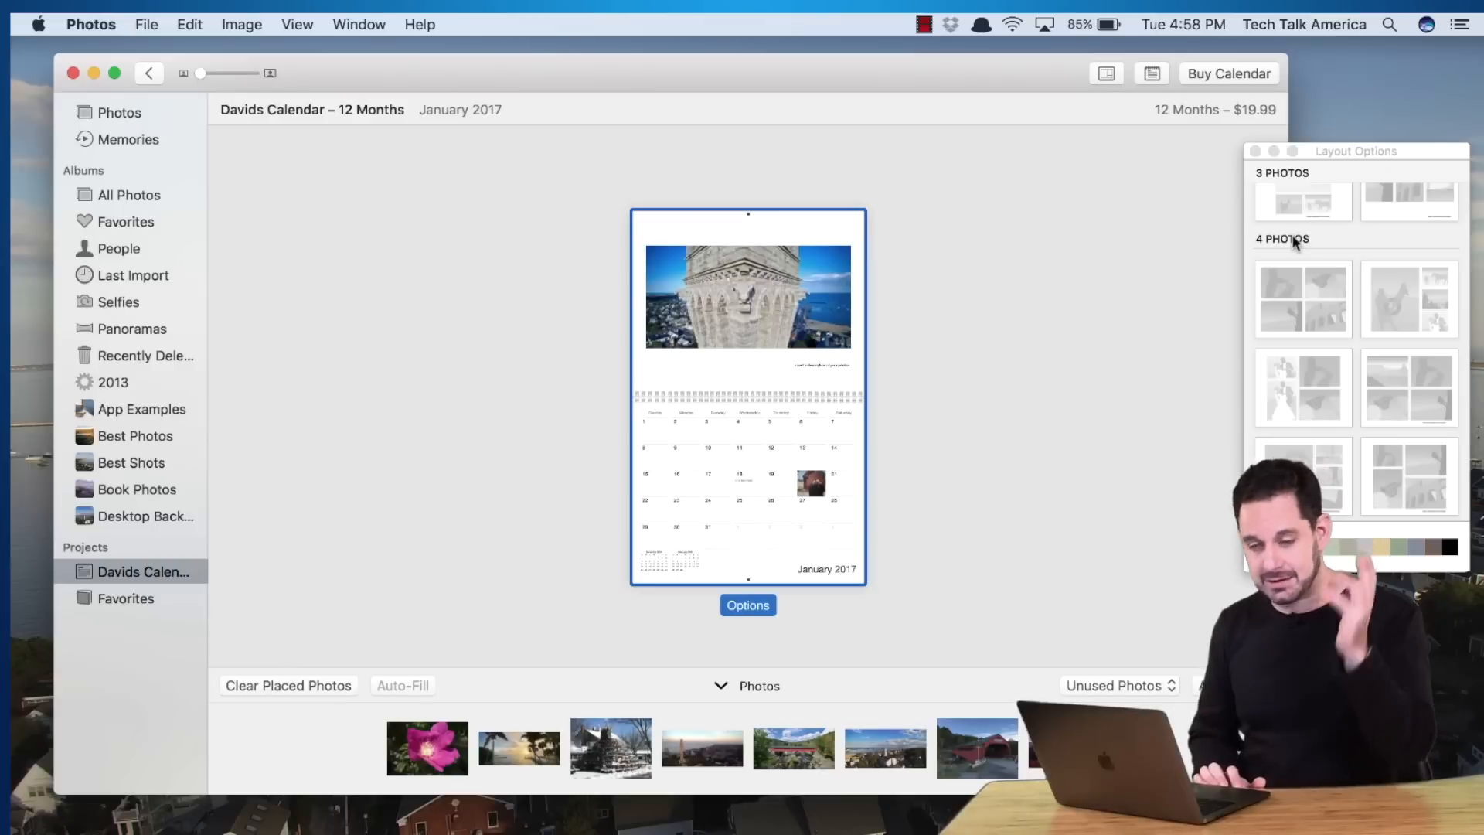
scroll(1292, 236, up, 5)
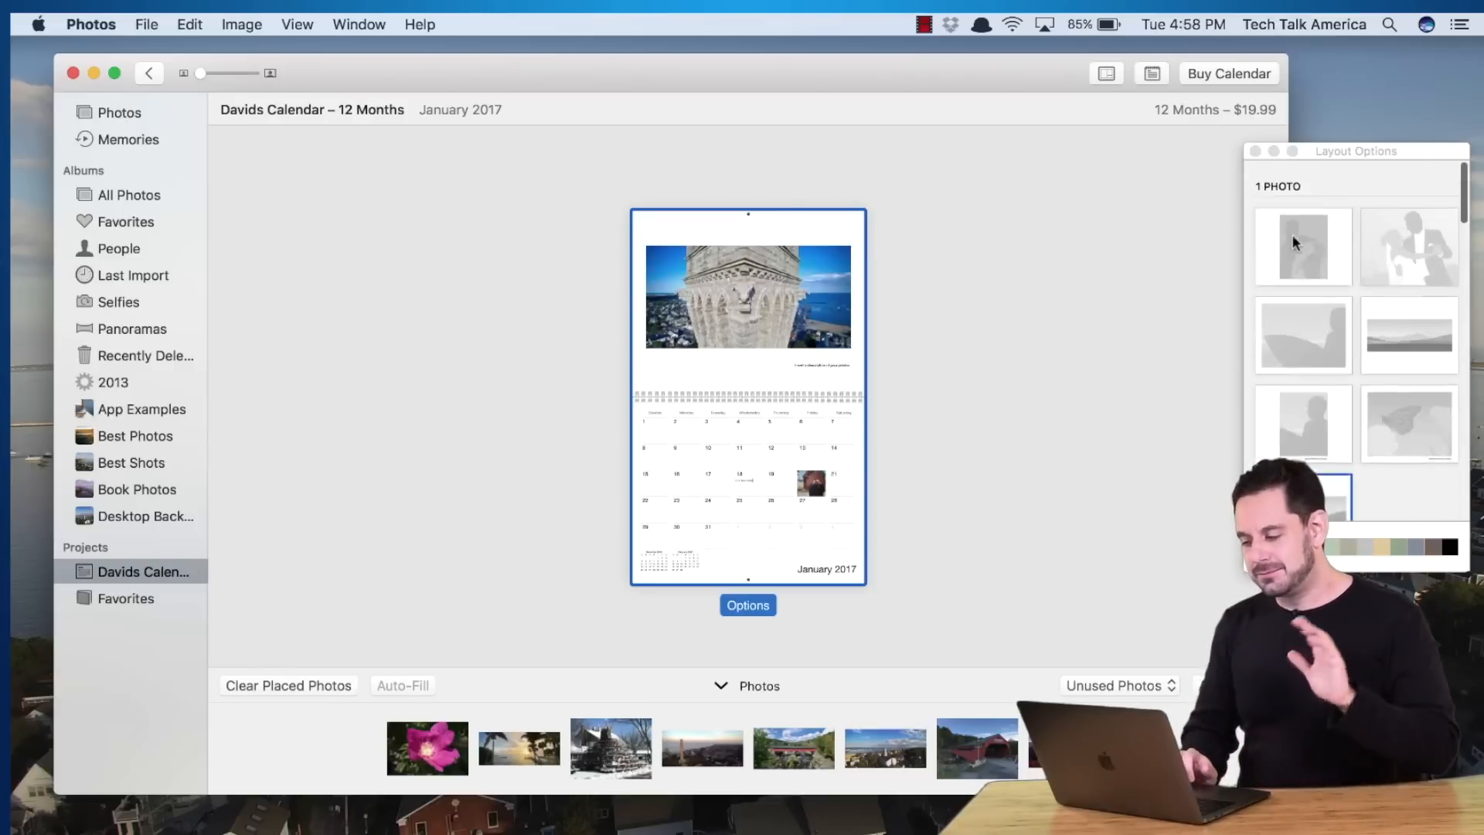
click(1390, 224)
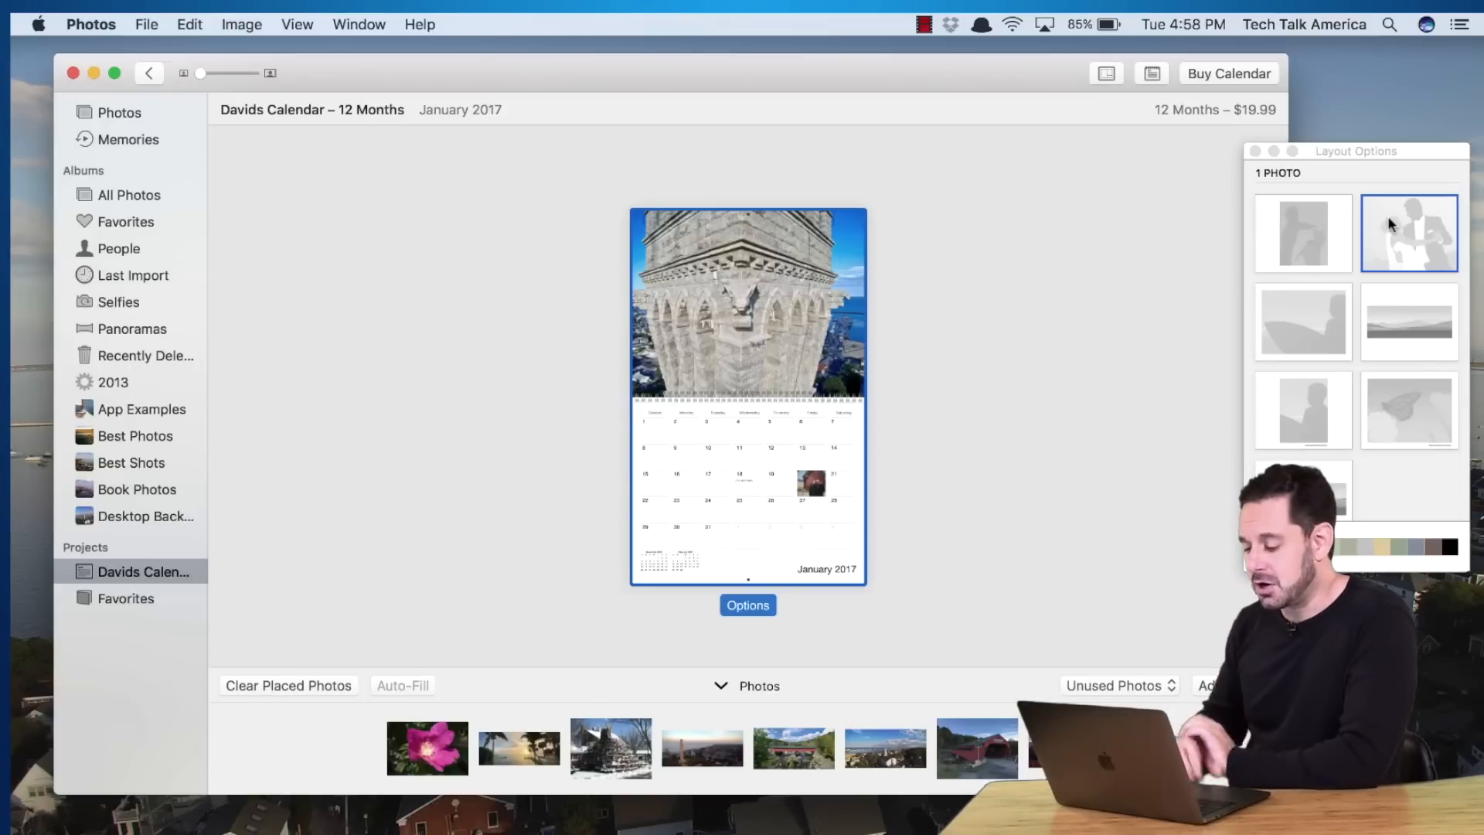
Deselect the page and close the Layout Options panel
click(1144, 212)
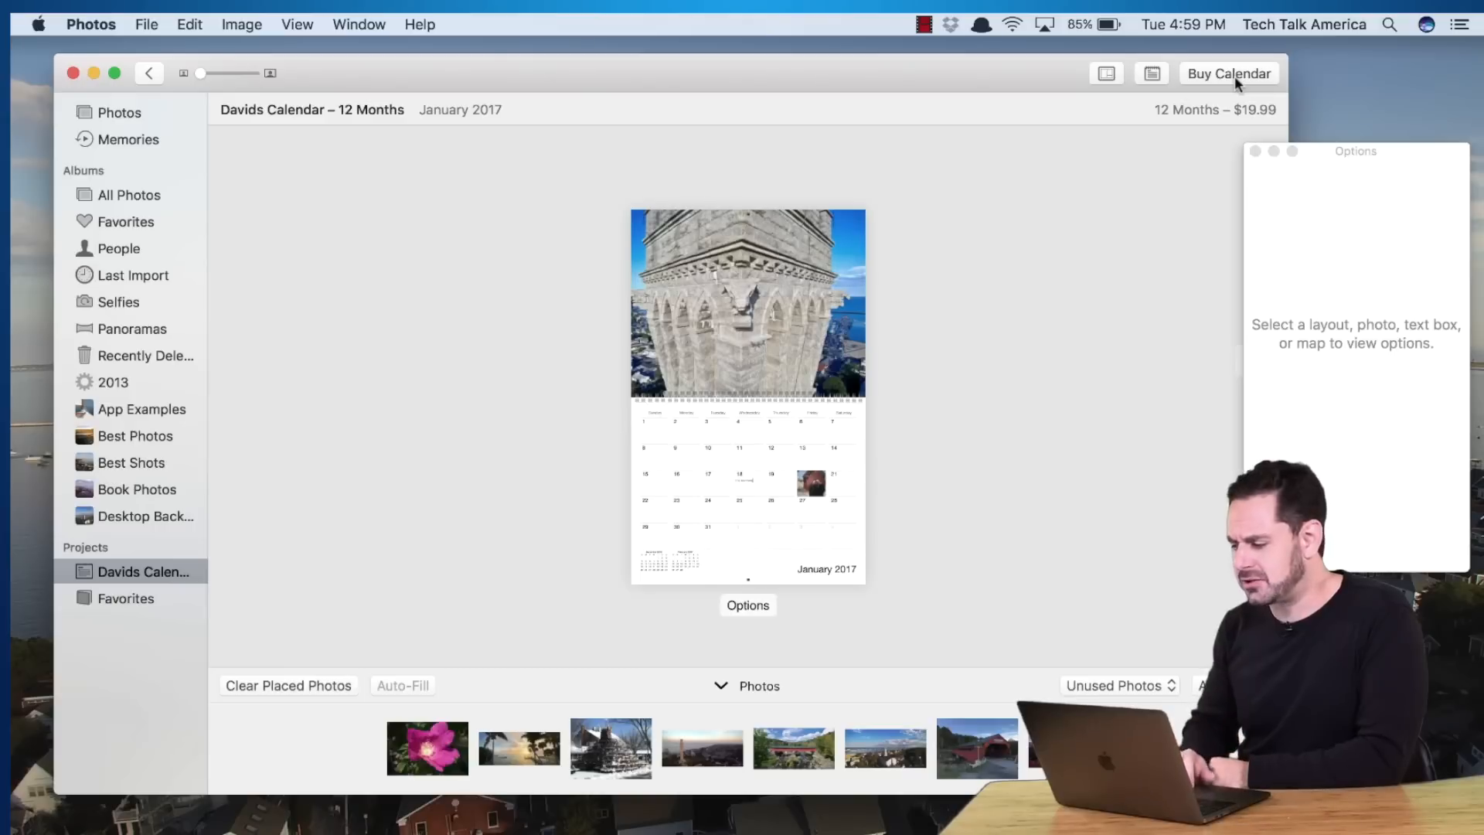
click(1254, 151)
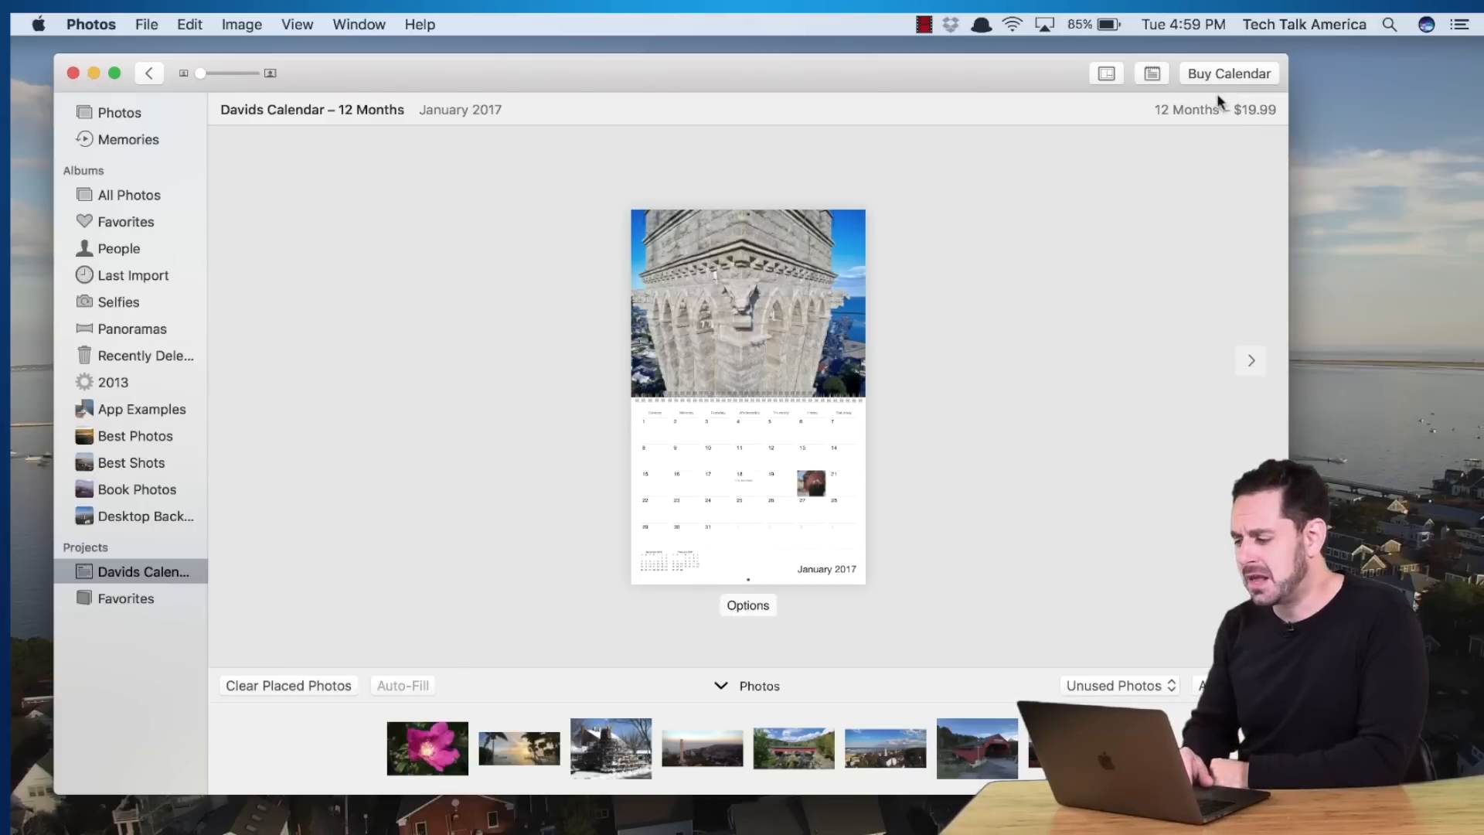
click(1101, 72)
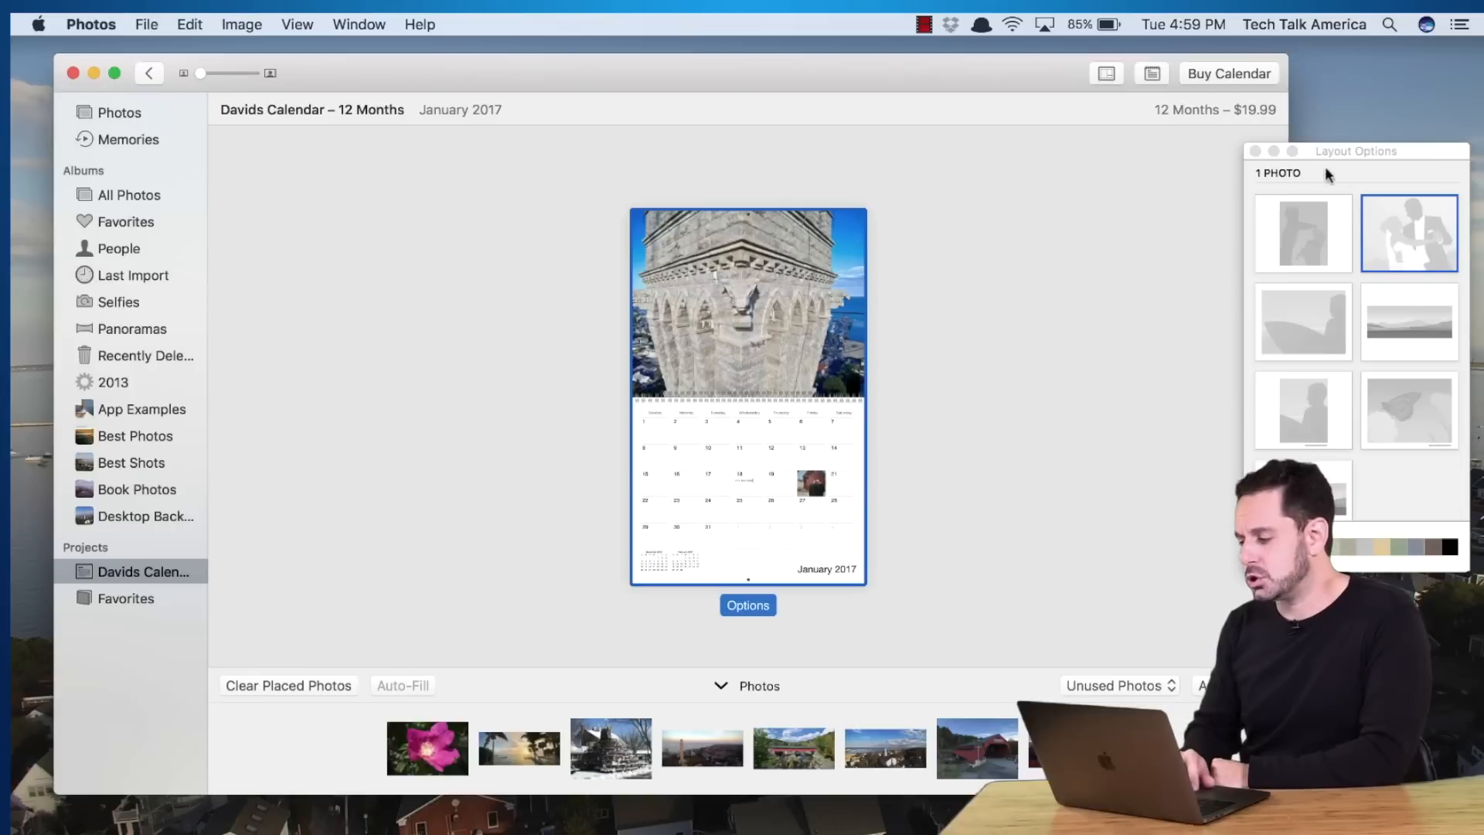
click(1255, 151)
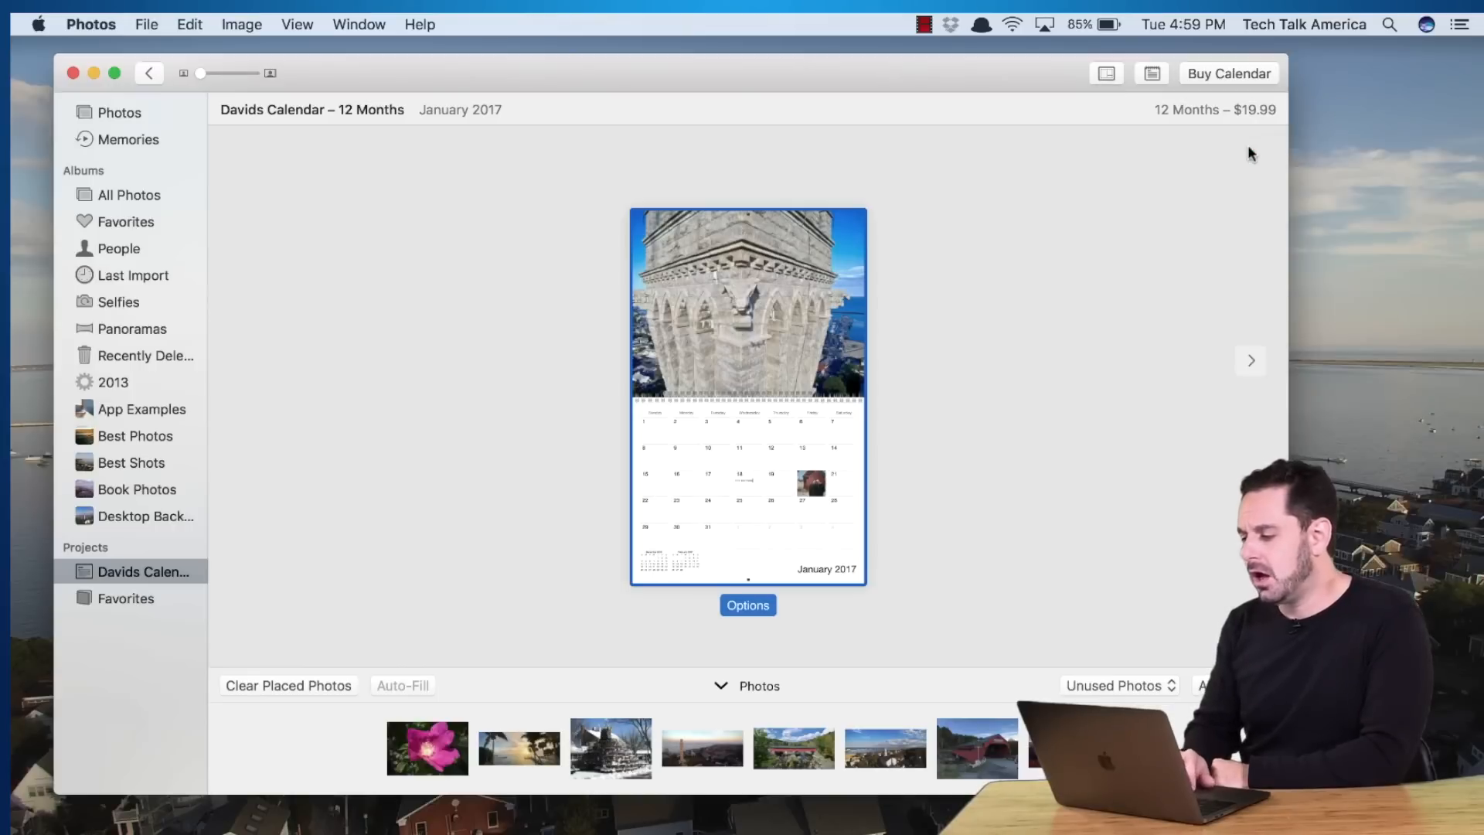
In calendar settings, show United States national holidays and birthdays from Contacts
click(1153, 74)
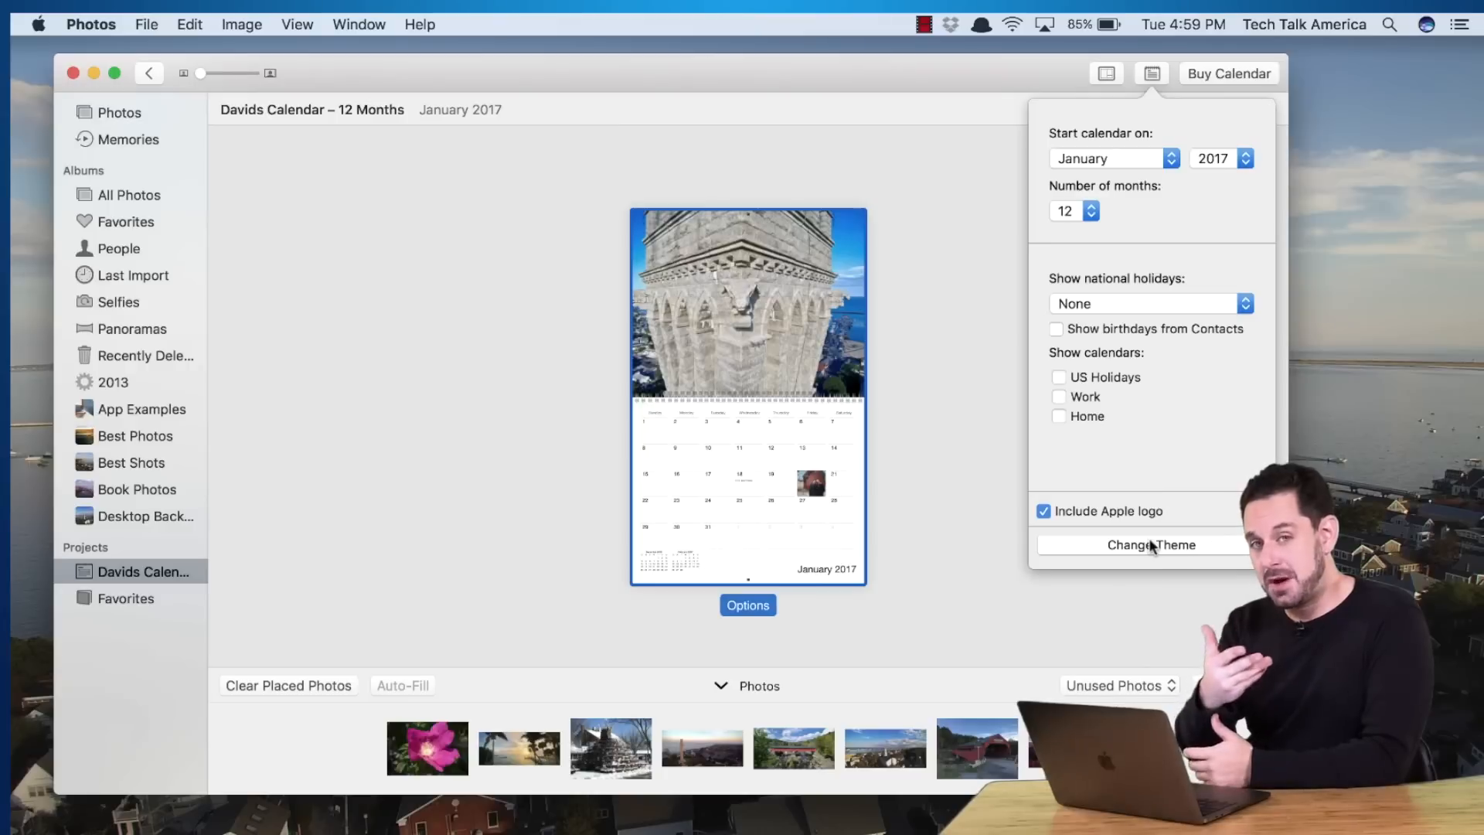
click(1157, 302)
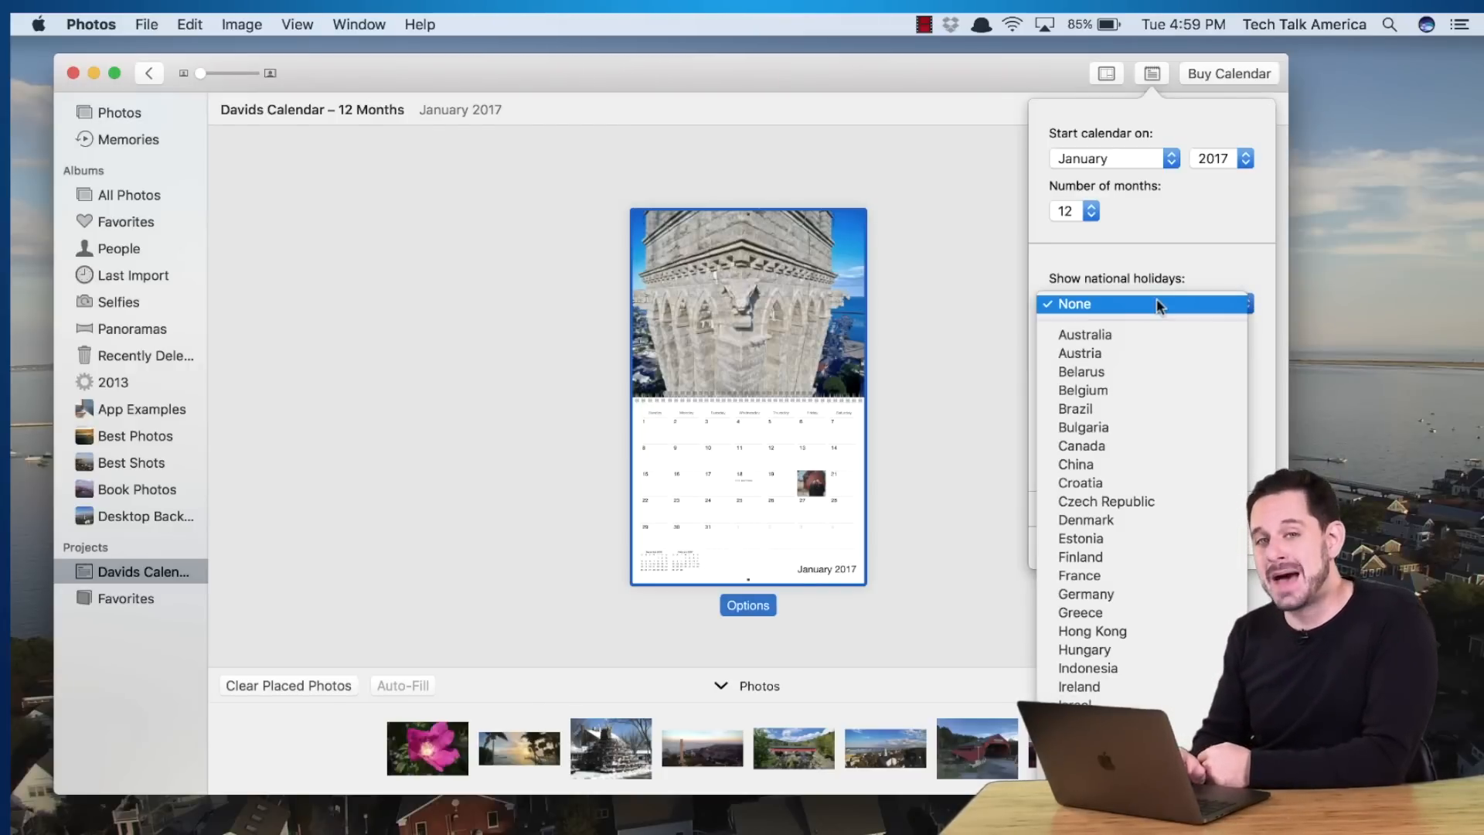
scroll(1157, 304, down, 10)
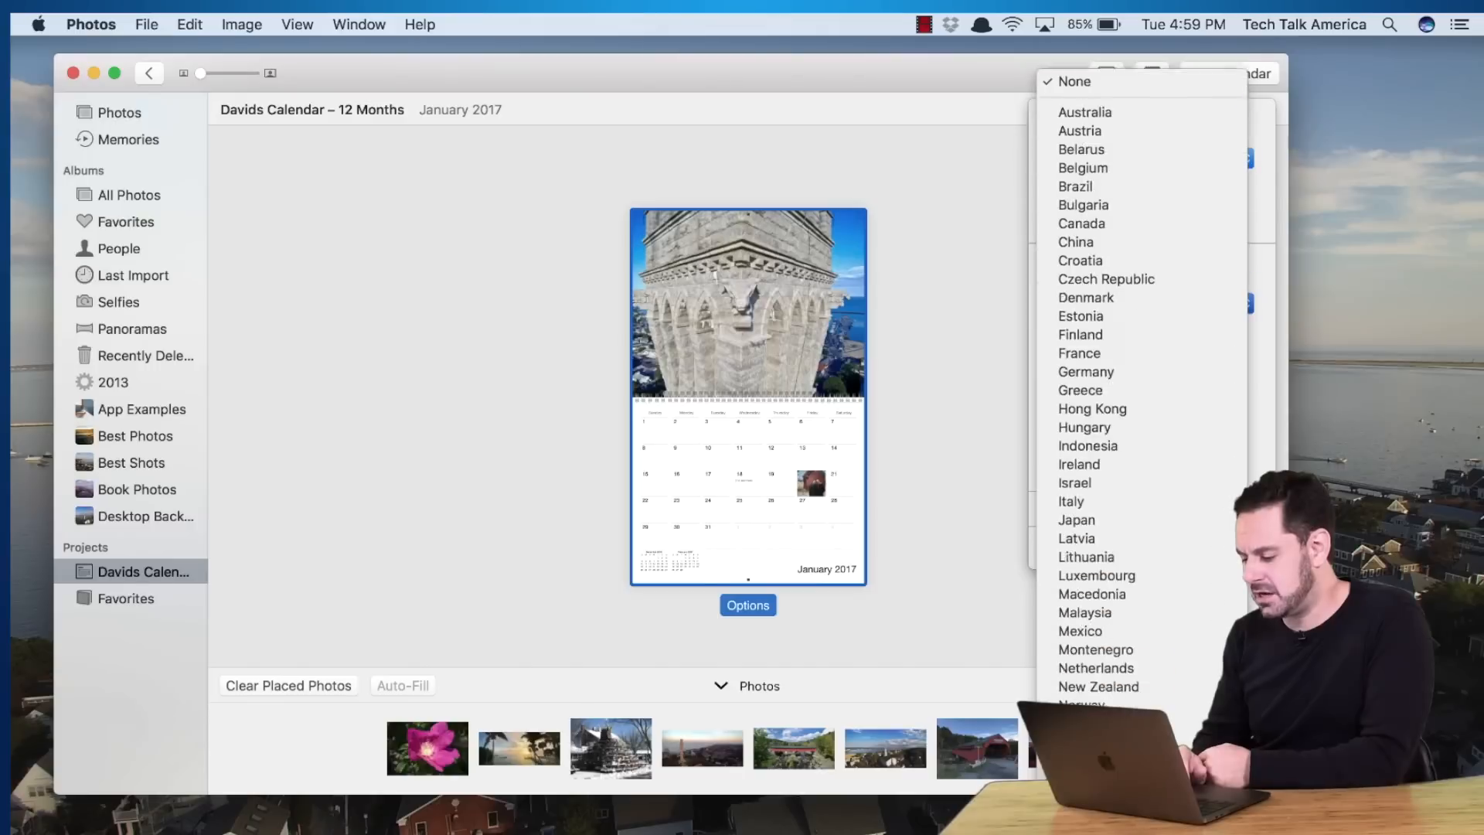
click(1152, 804)
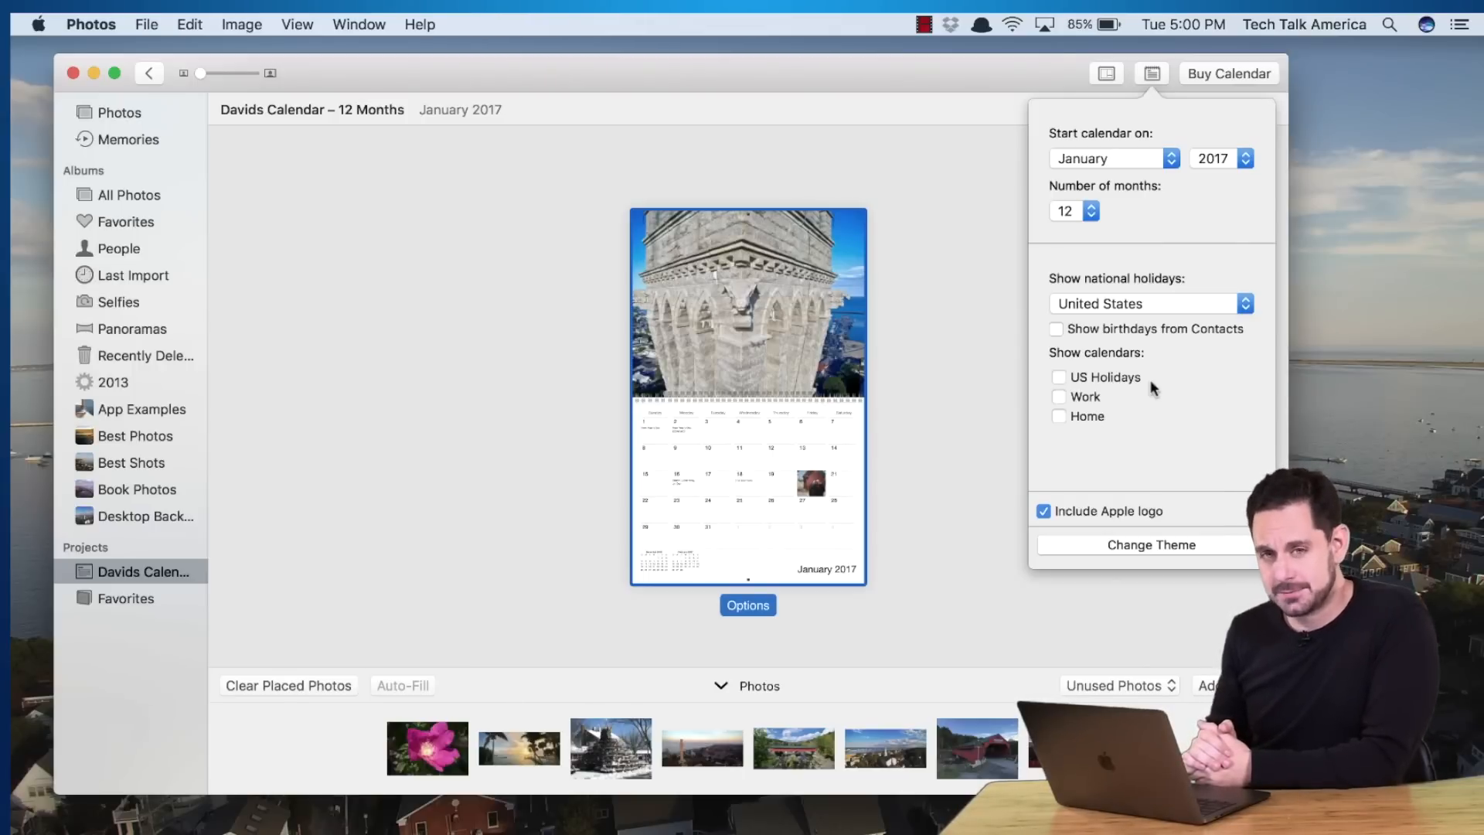
click(1120, 331)
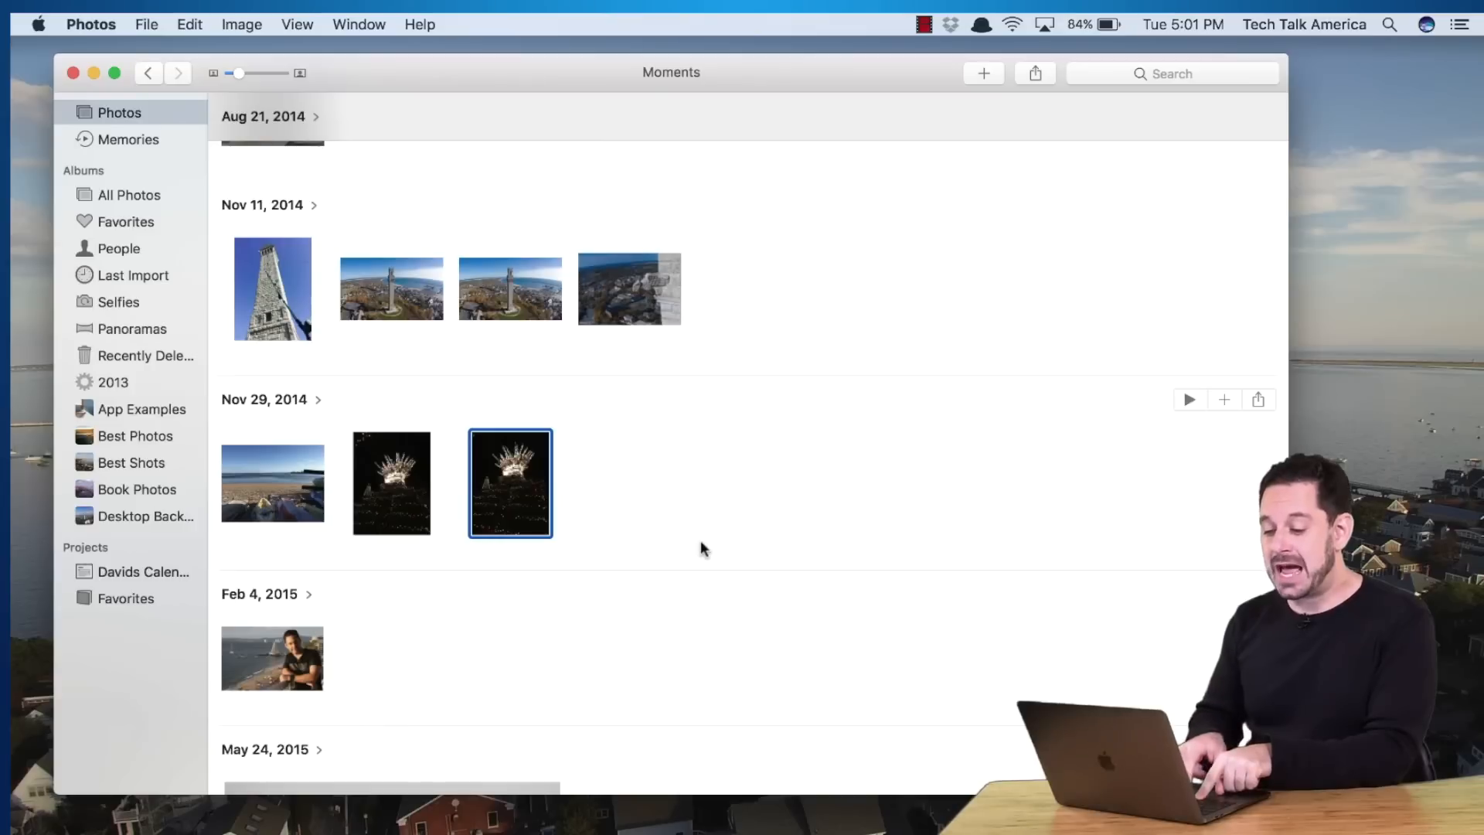
Select the Nov 11 tower and Nov 29 fireworks photos and show the Add To menu
super+click(270, 309)
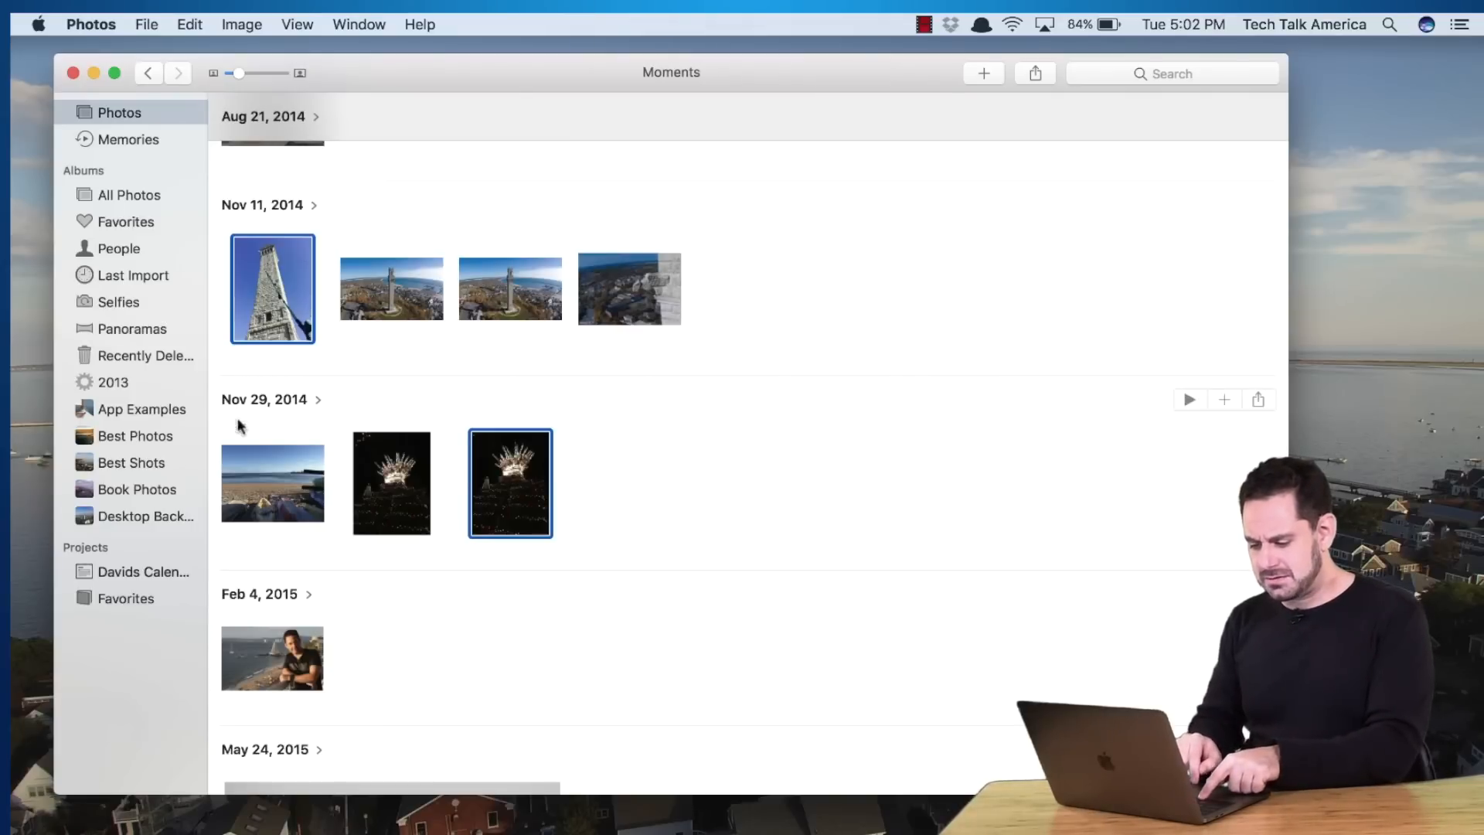
super+click(258, 495)
super+click(258, 495)
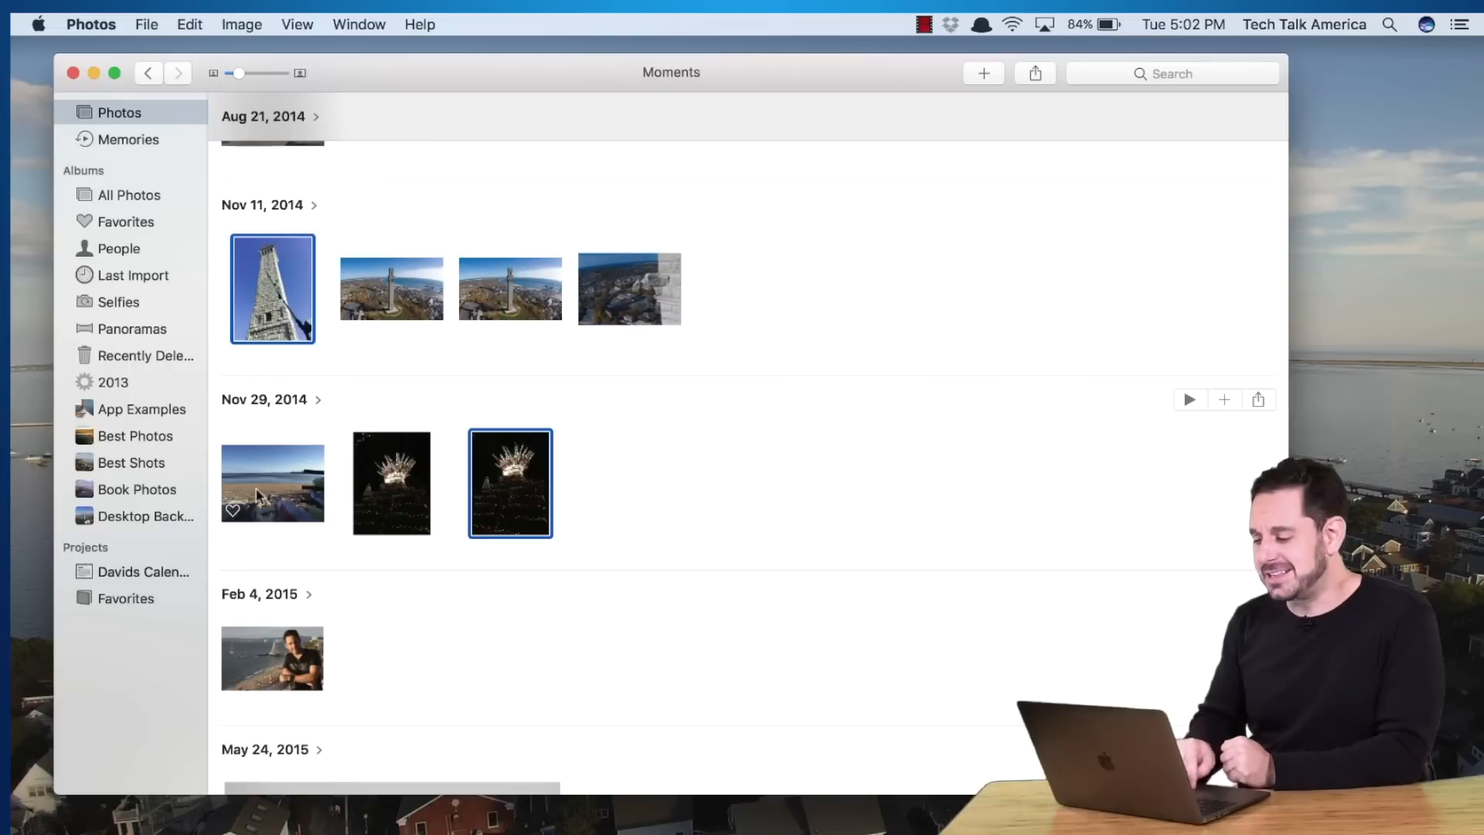
click(983, 73)
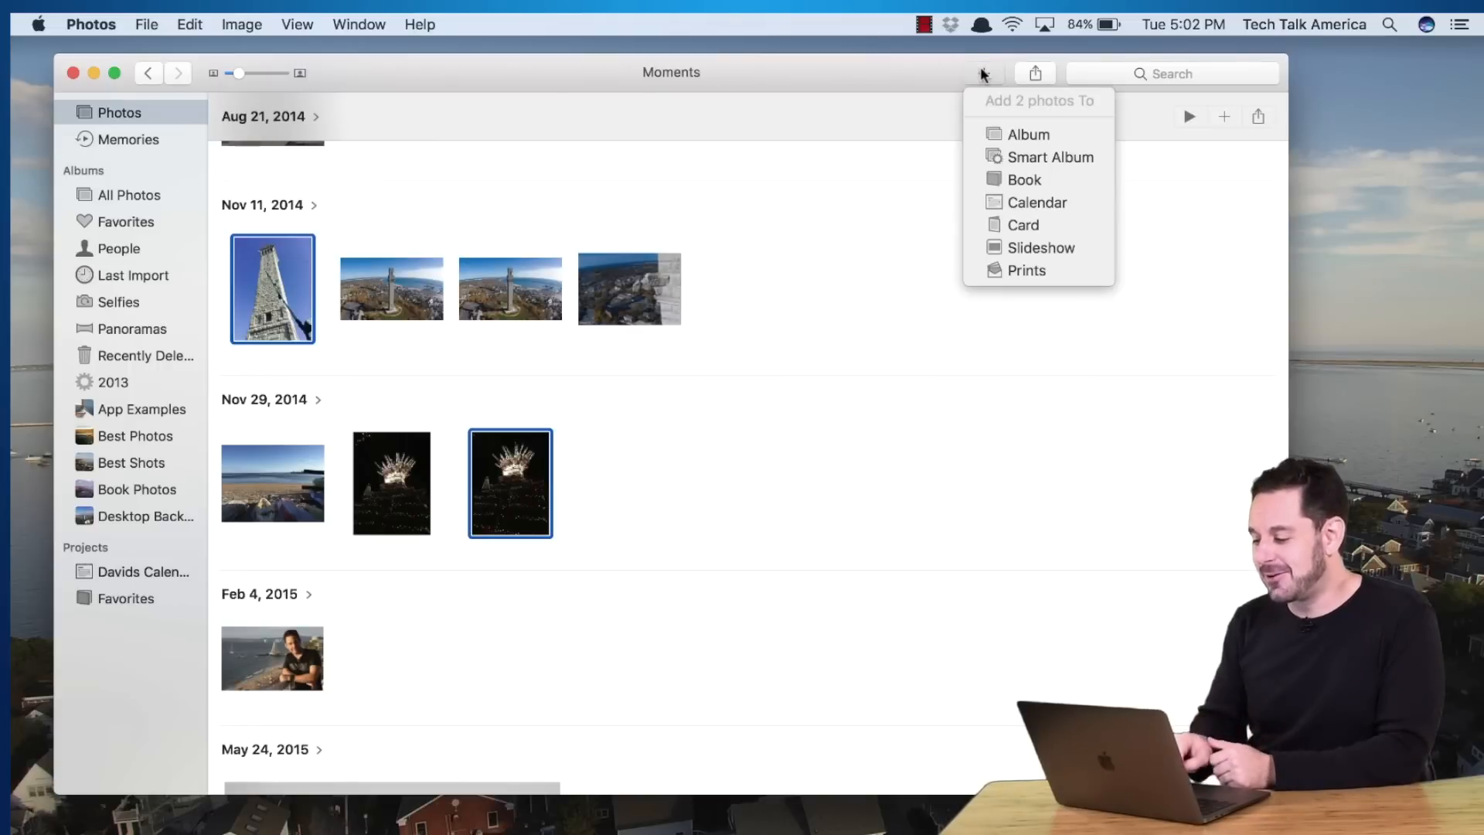
Start a card from the two selected photos using the Letterpress format
click(999, 222)
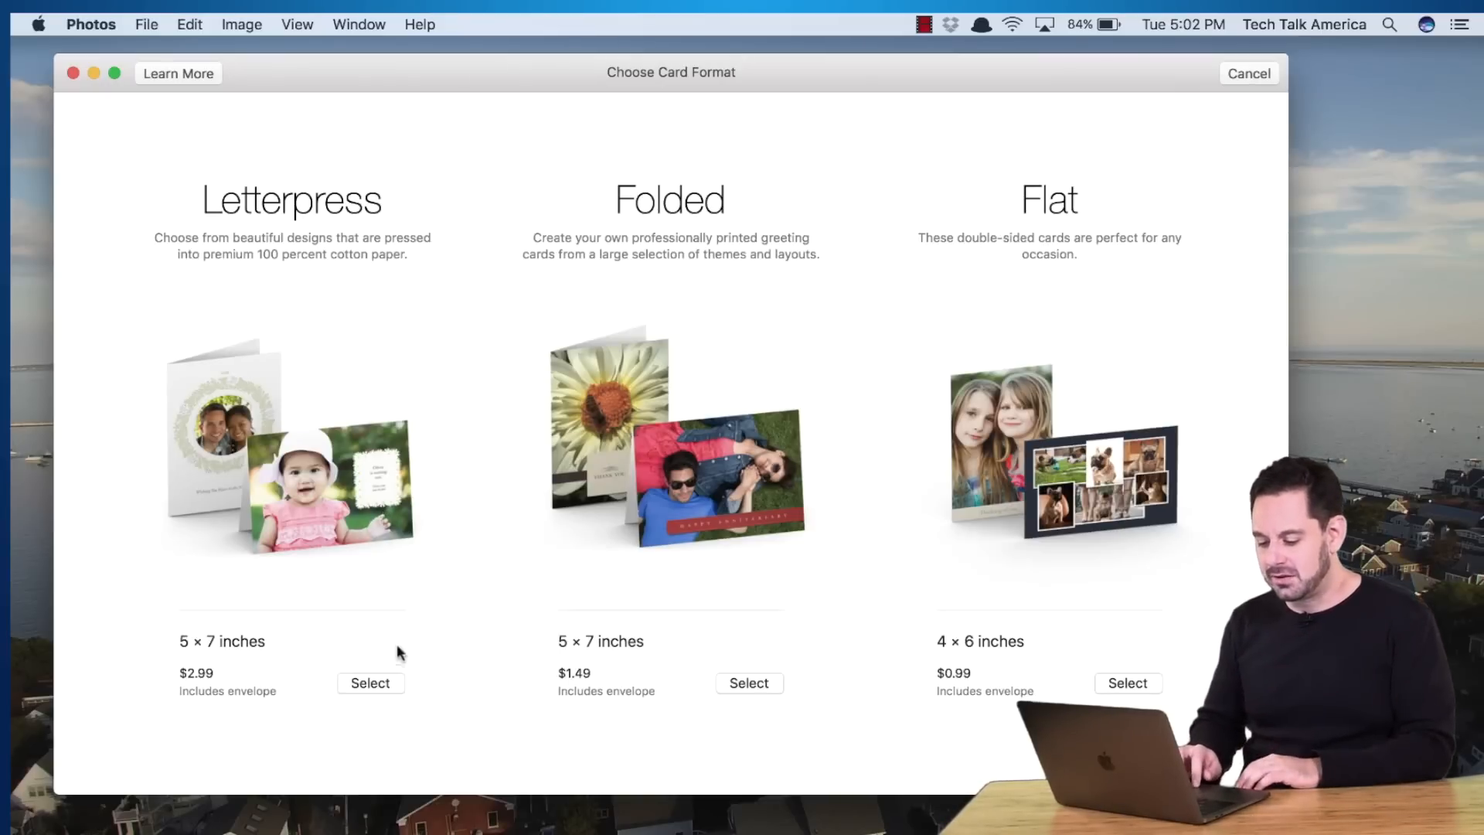
click(371, 683)
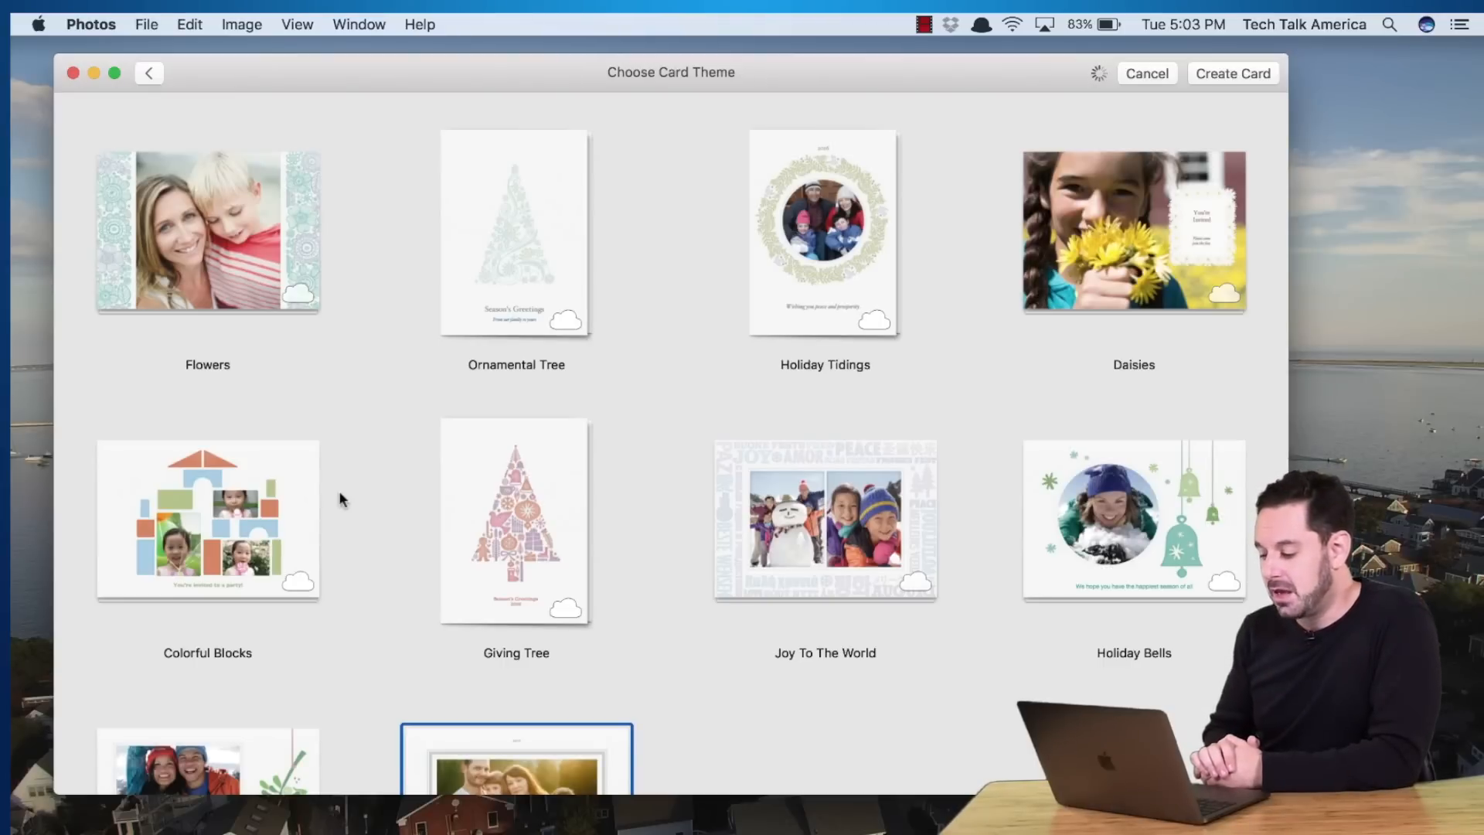
Choose the Holiday Bells theme for the card, with the tower photo on the front
scroll(340, 498, down, 6)
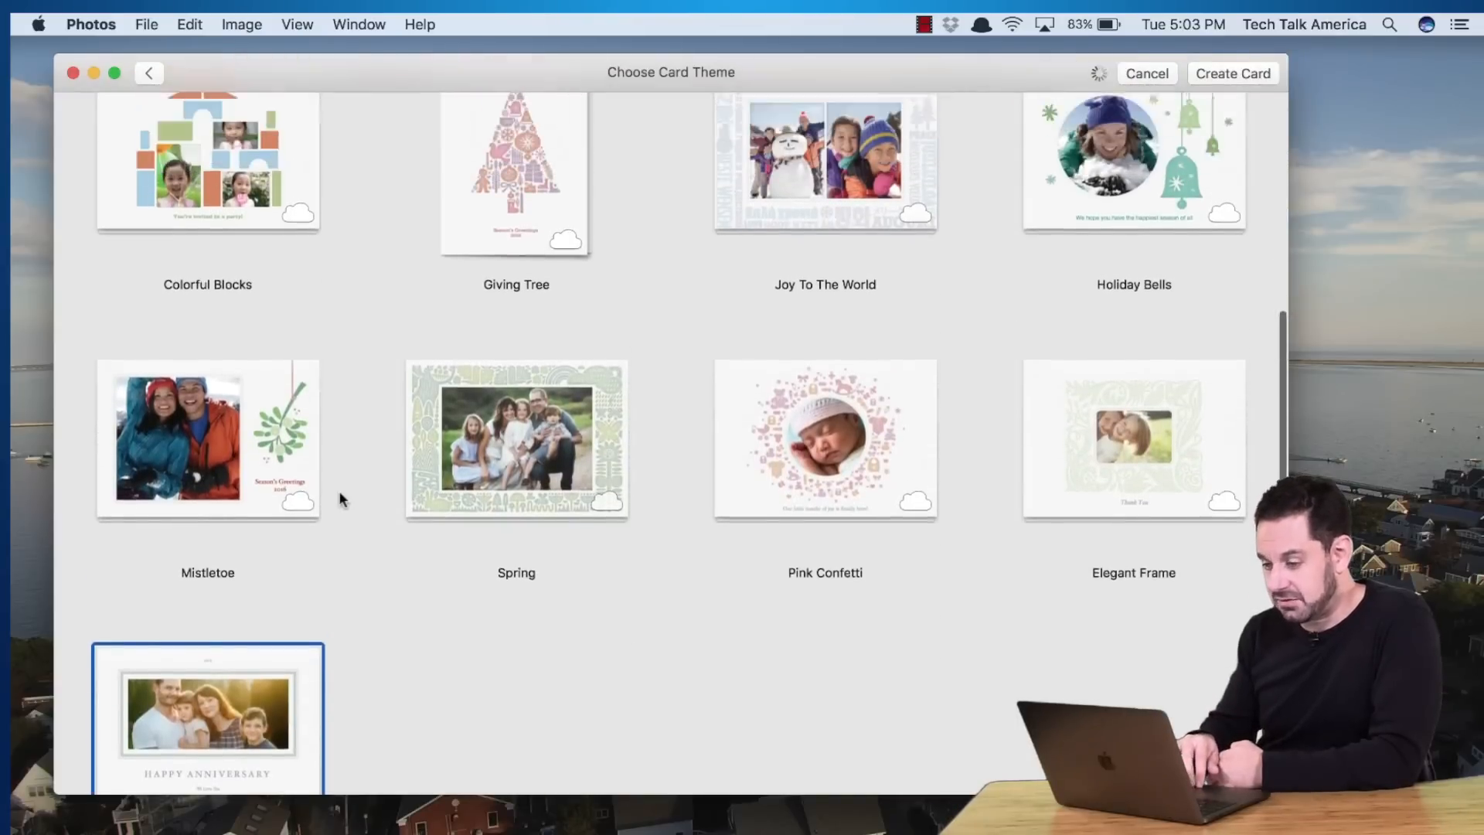
scroll(338, 490, up, 5)
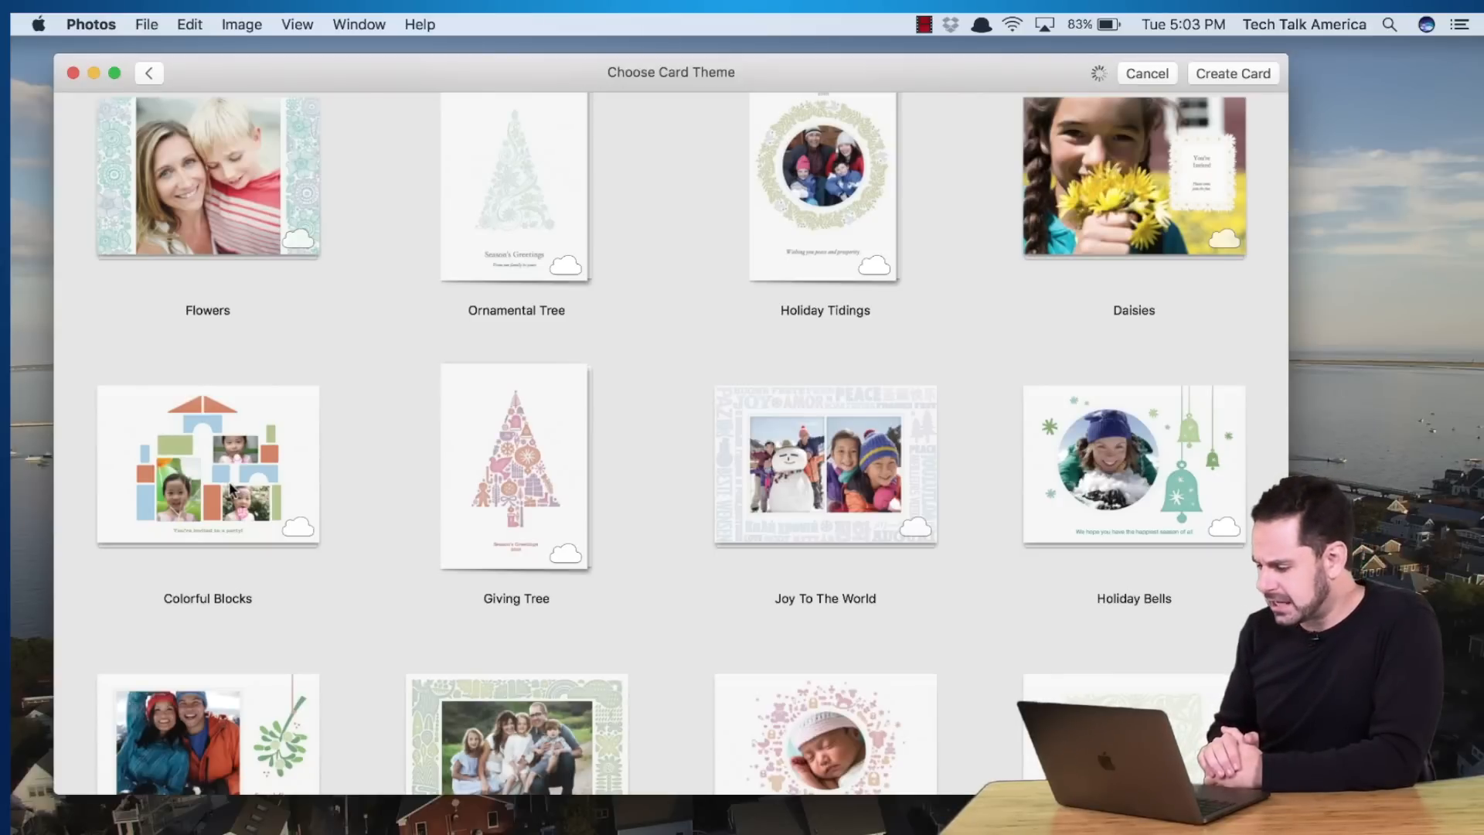
scroll(230, 489, down, 3)
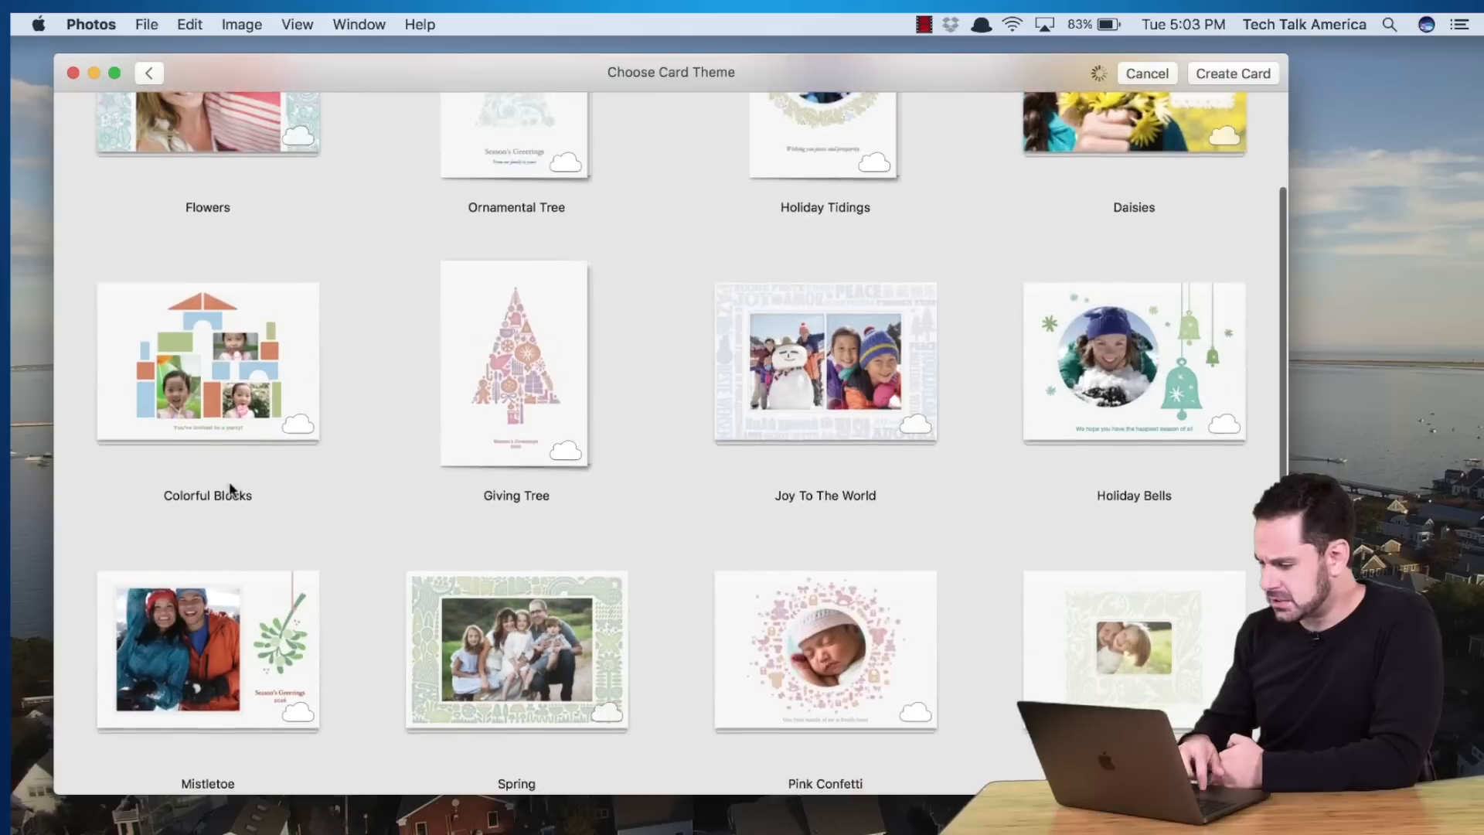
scroll(927, 503, down, 8)
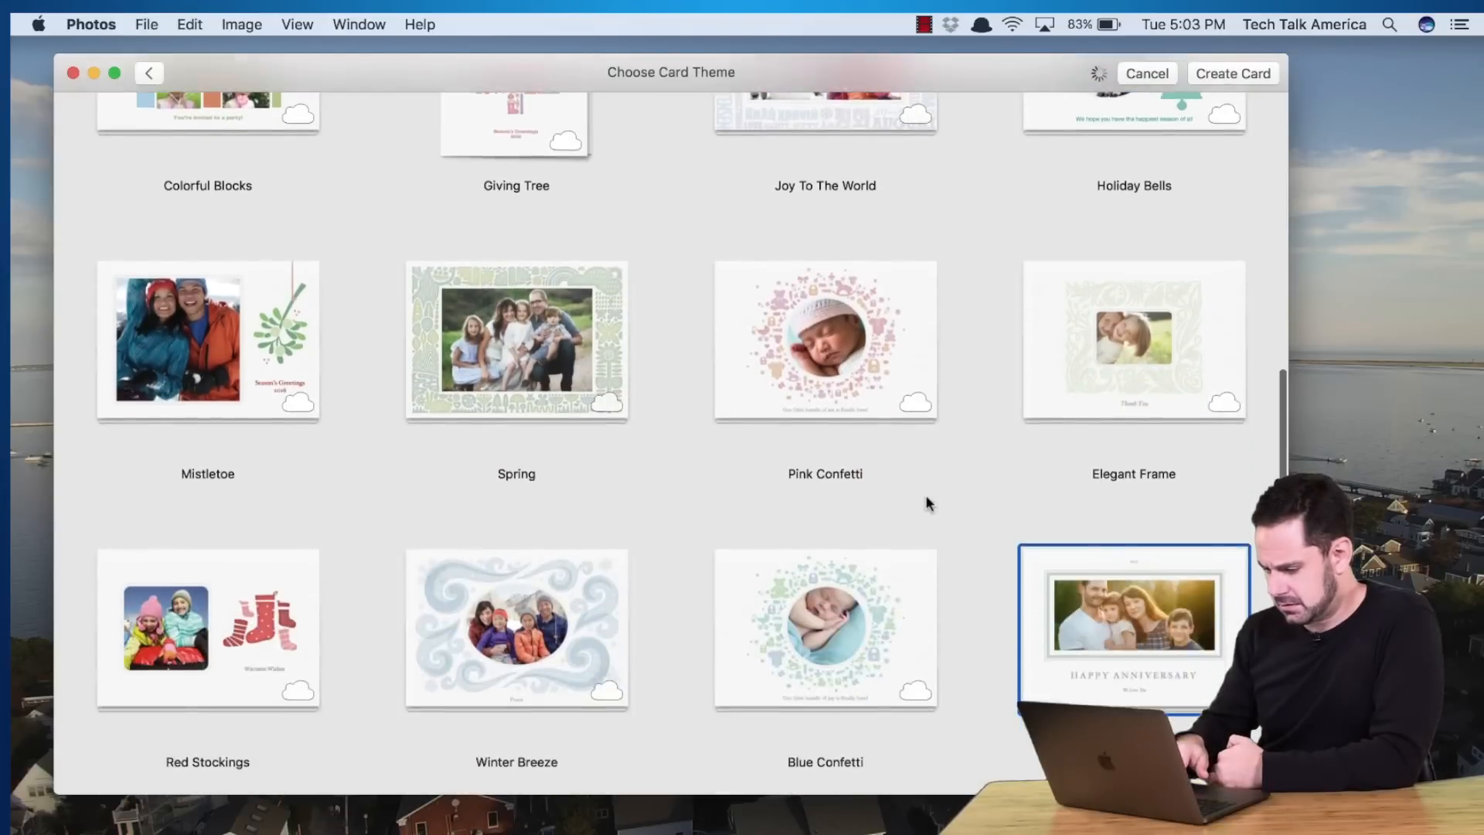
scroll(929, 502, up, 10)
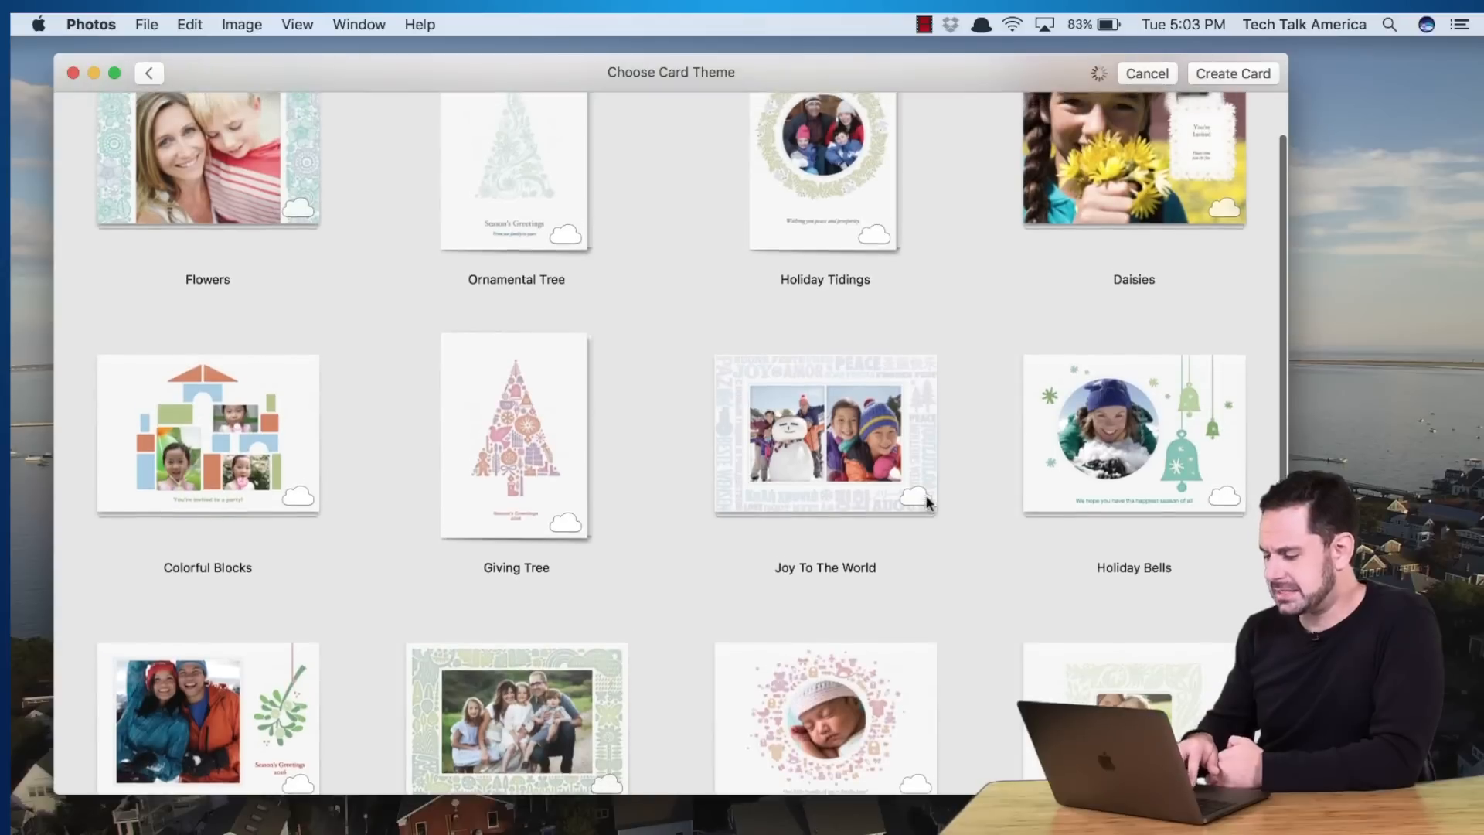
click(1121, 453)
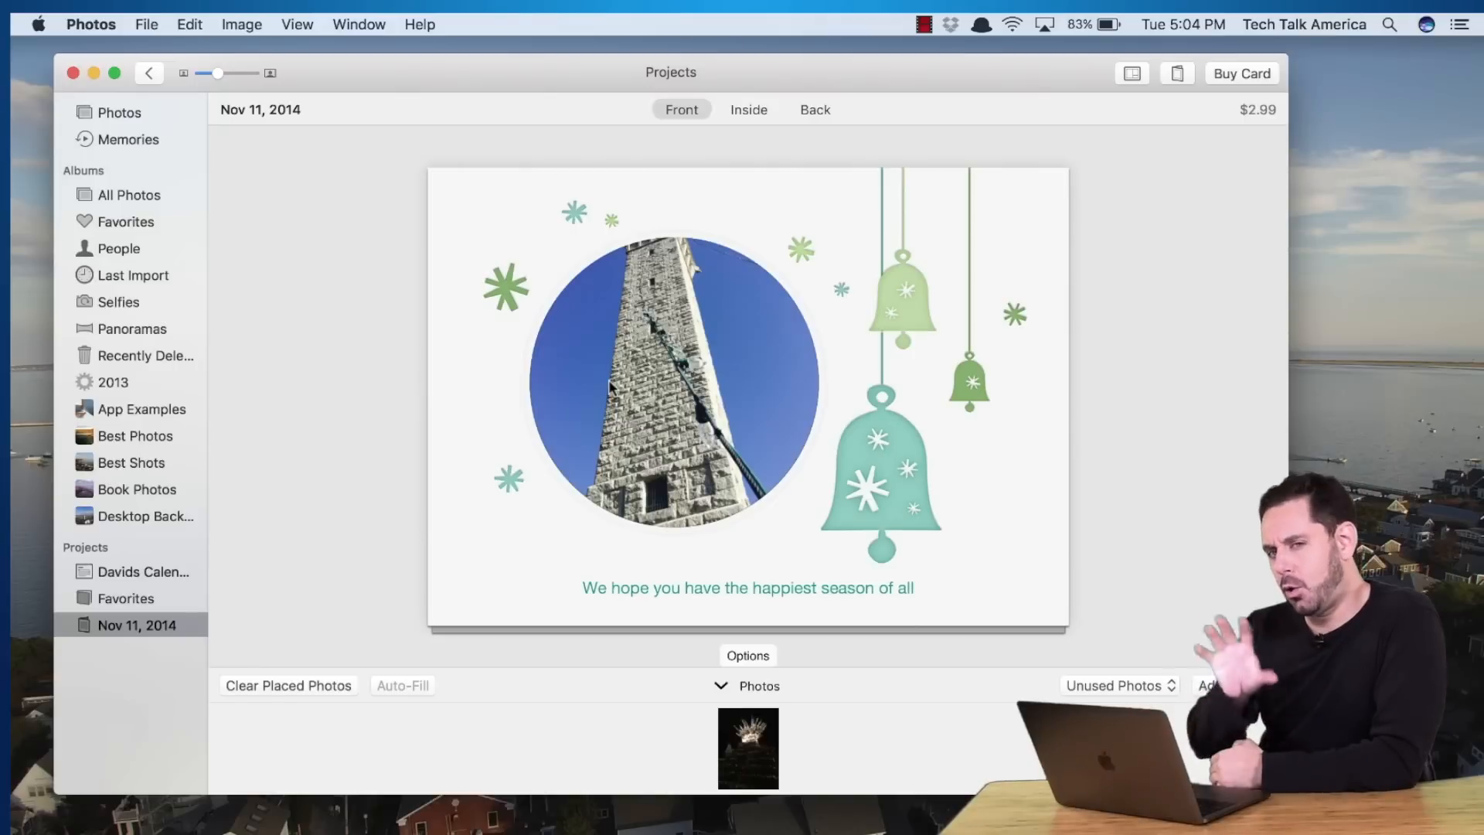
click(623, 358)
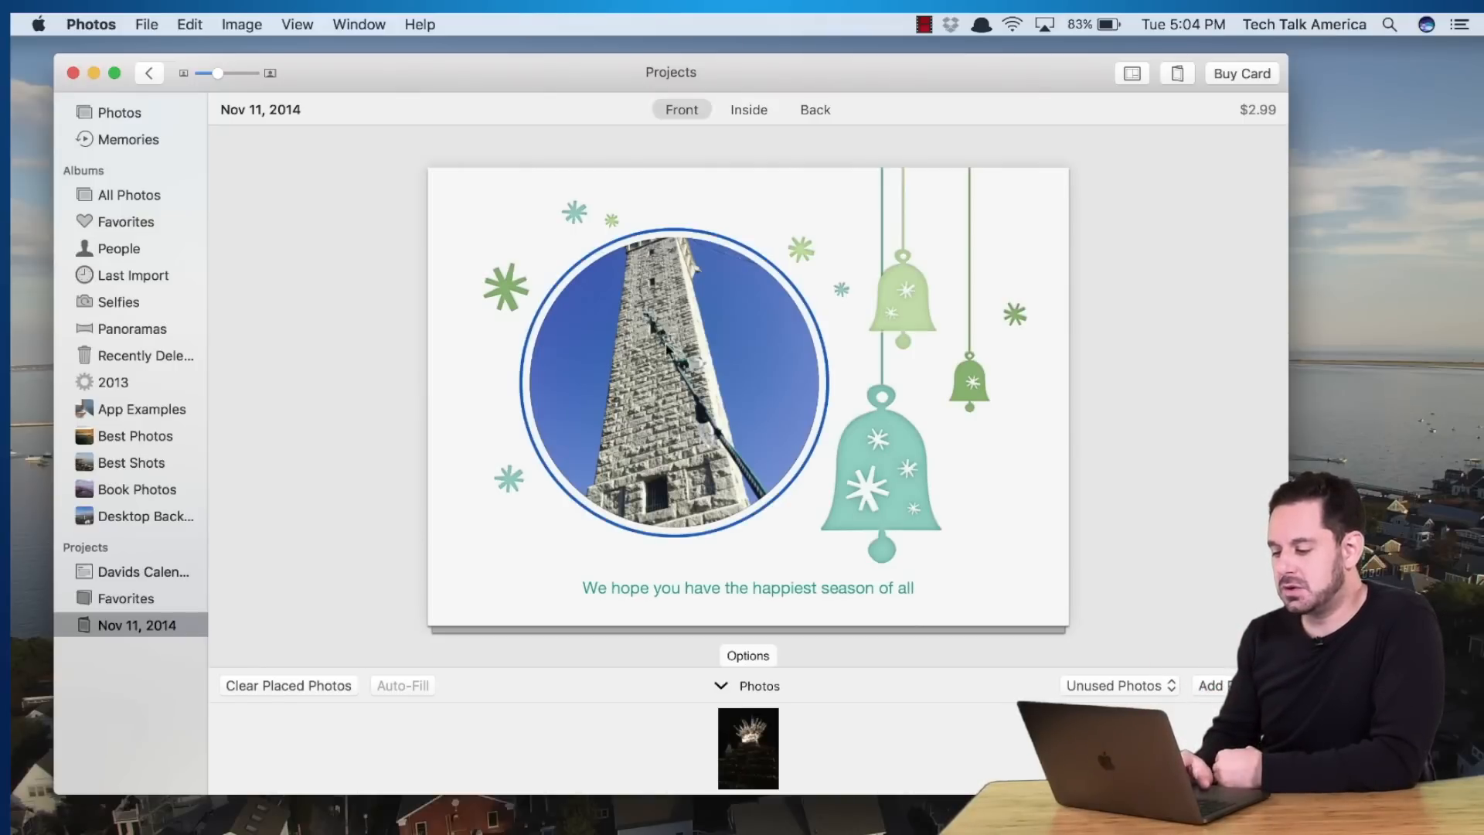
drag(676, 339, 671, 417)
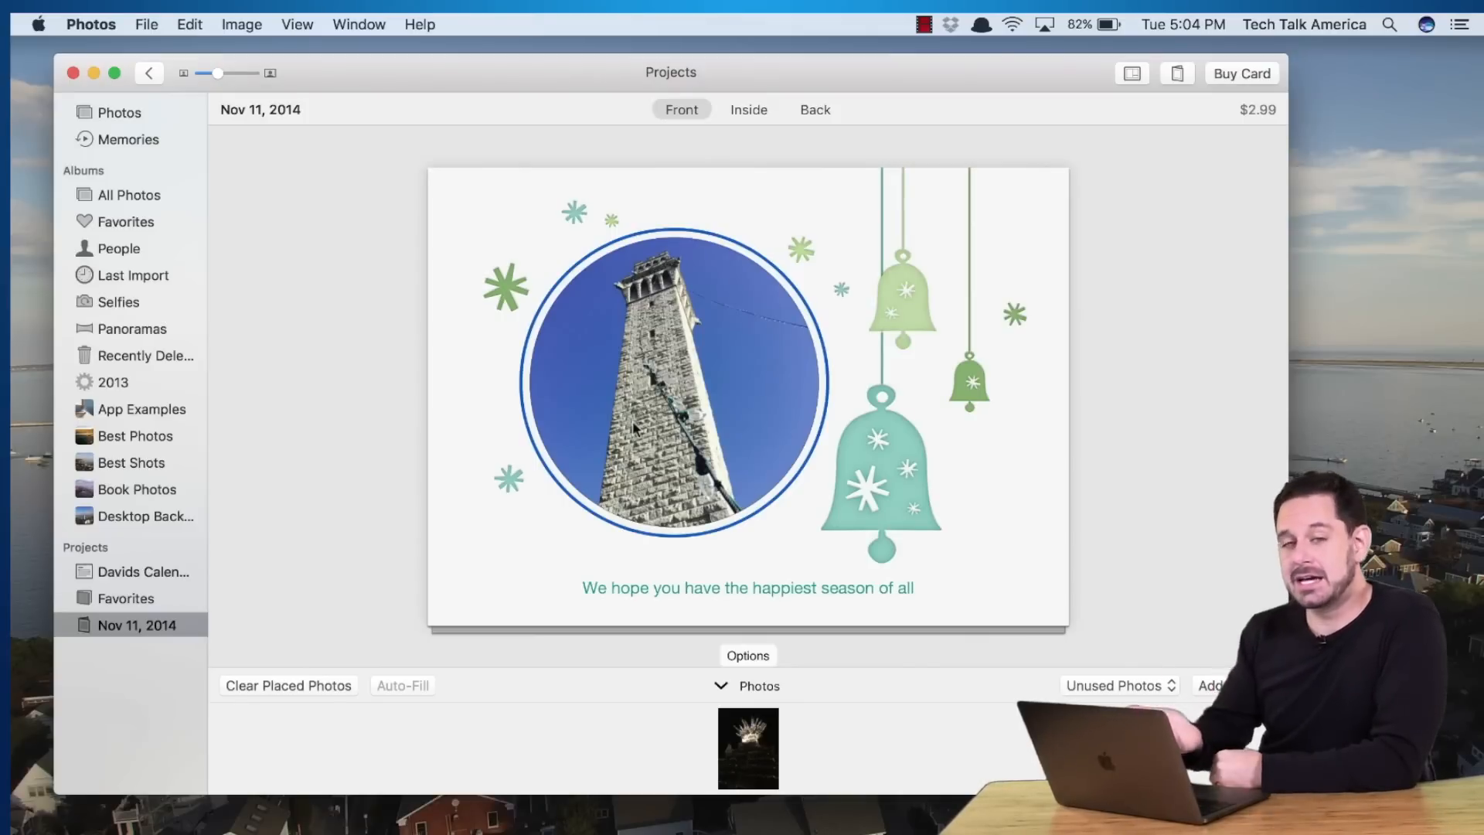
Replace the front greeting with 'Happy Holidays from all of us here in Provincetown'
double_click(773, 589)
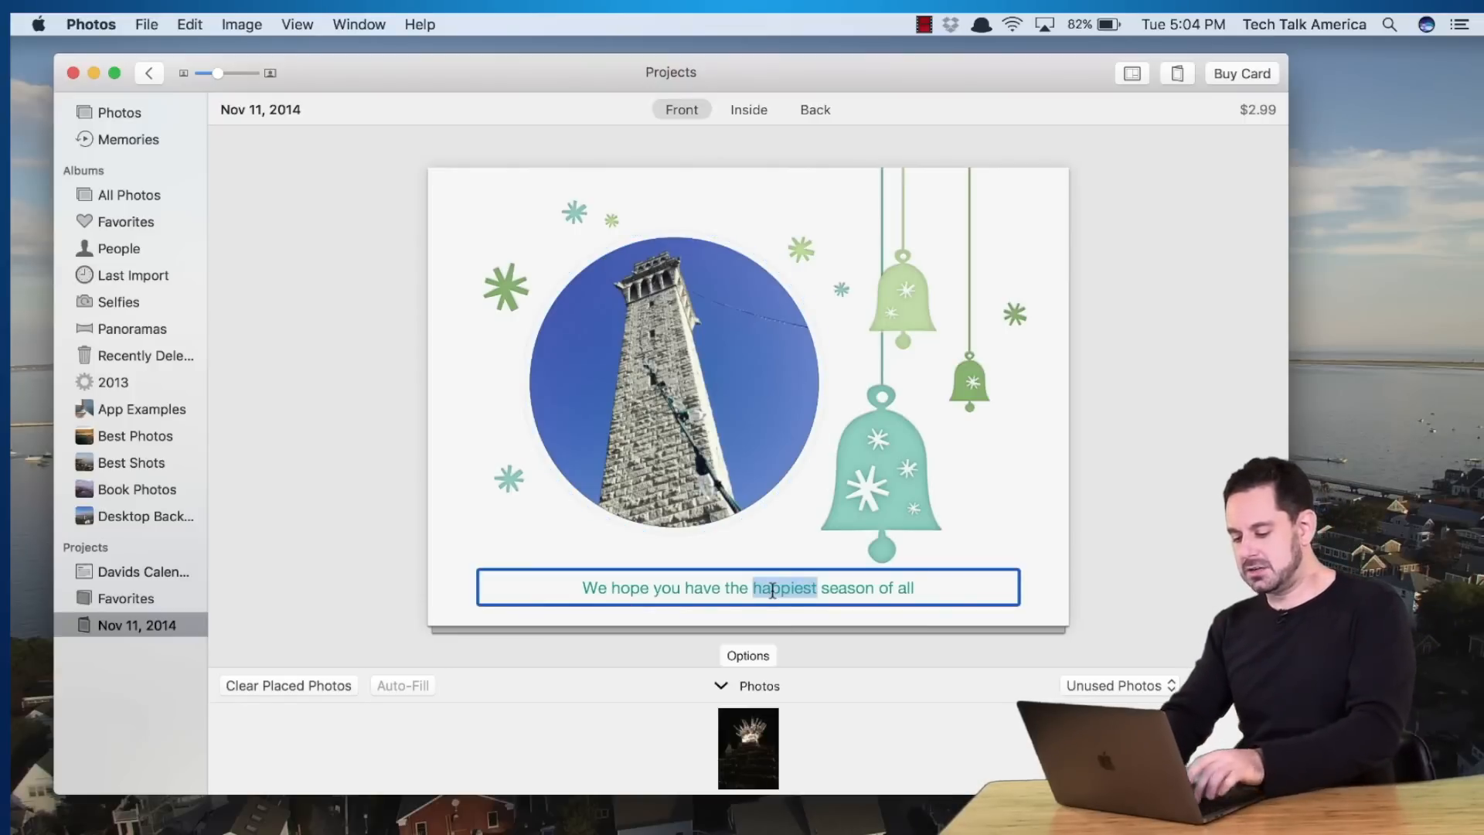
key(super+a)
text(Happy H)
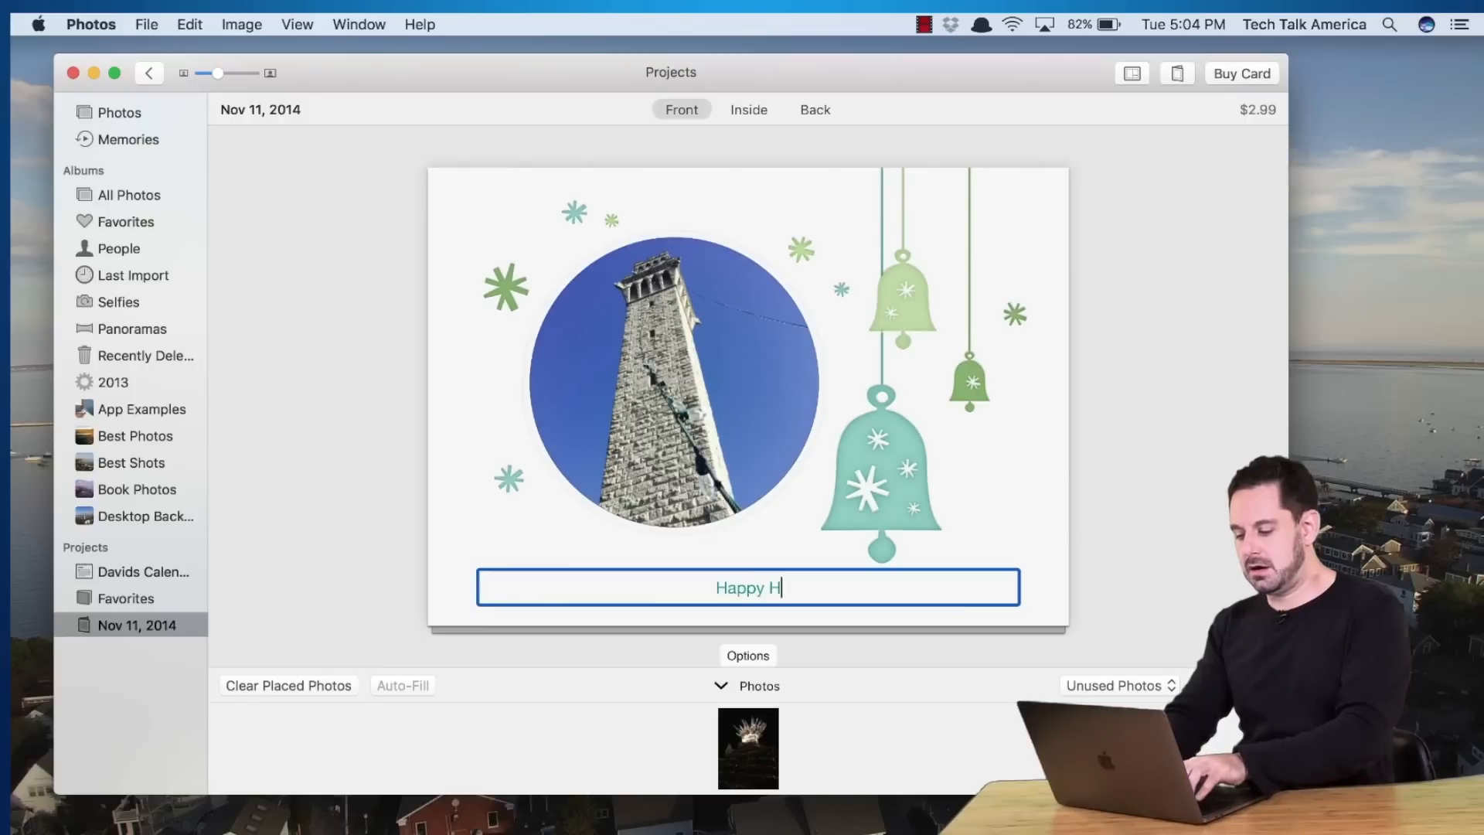
text(olidays from al)
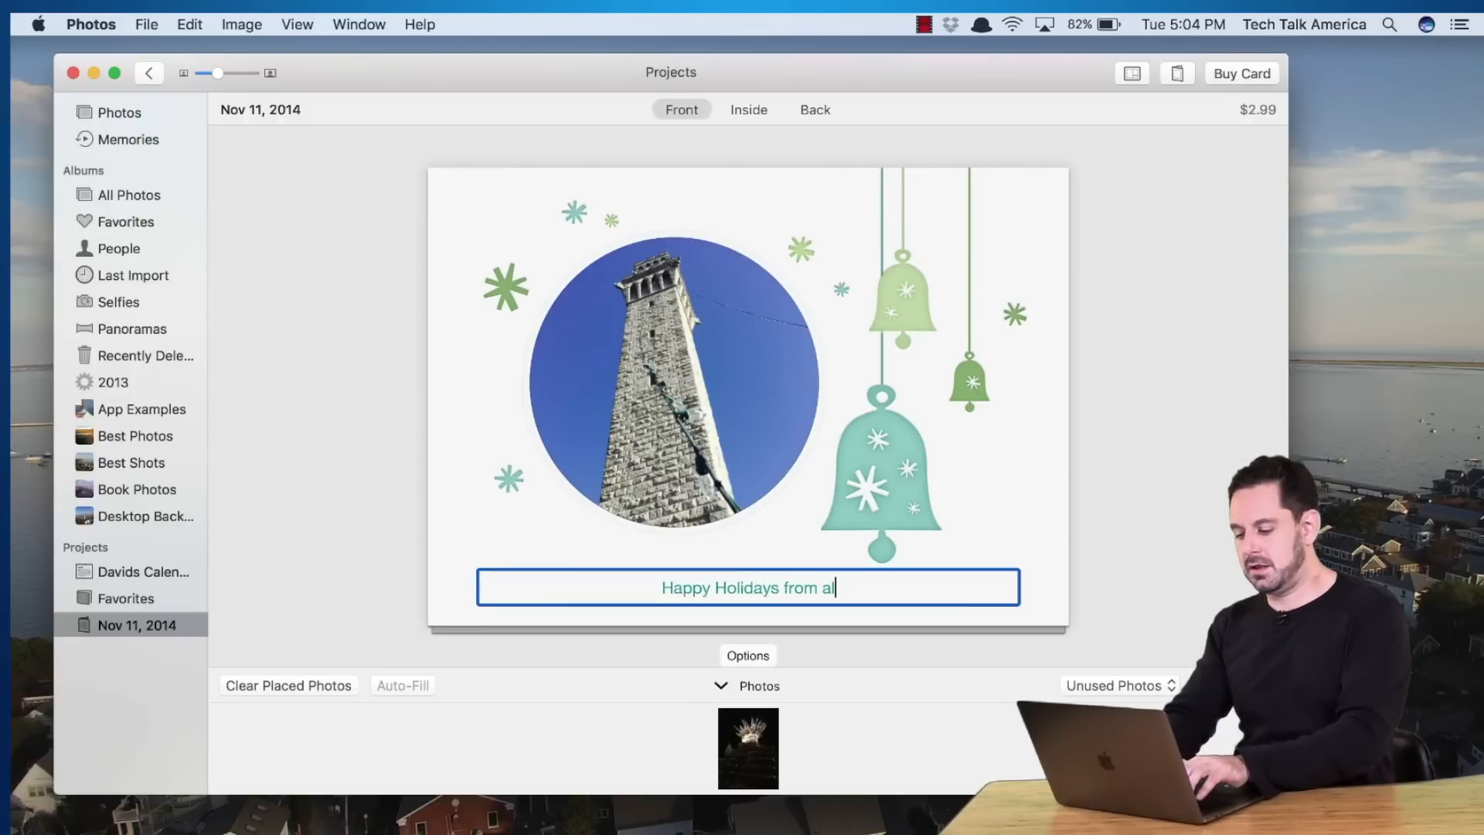
text(l of us here in Pro)
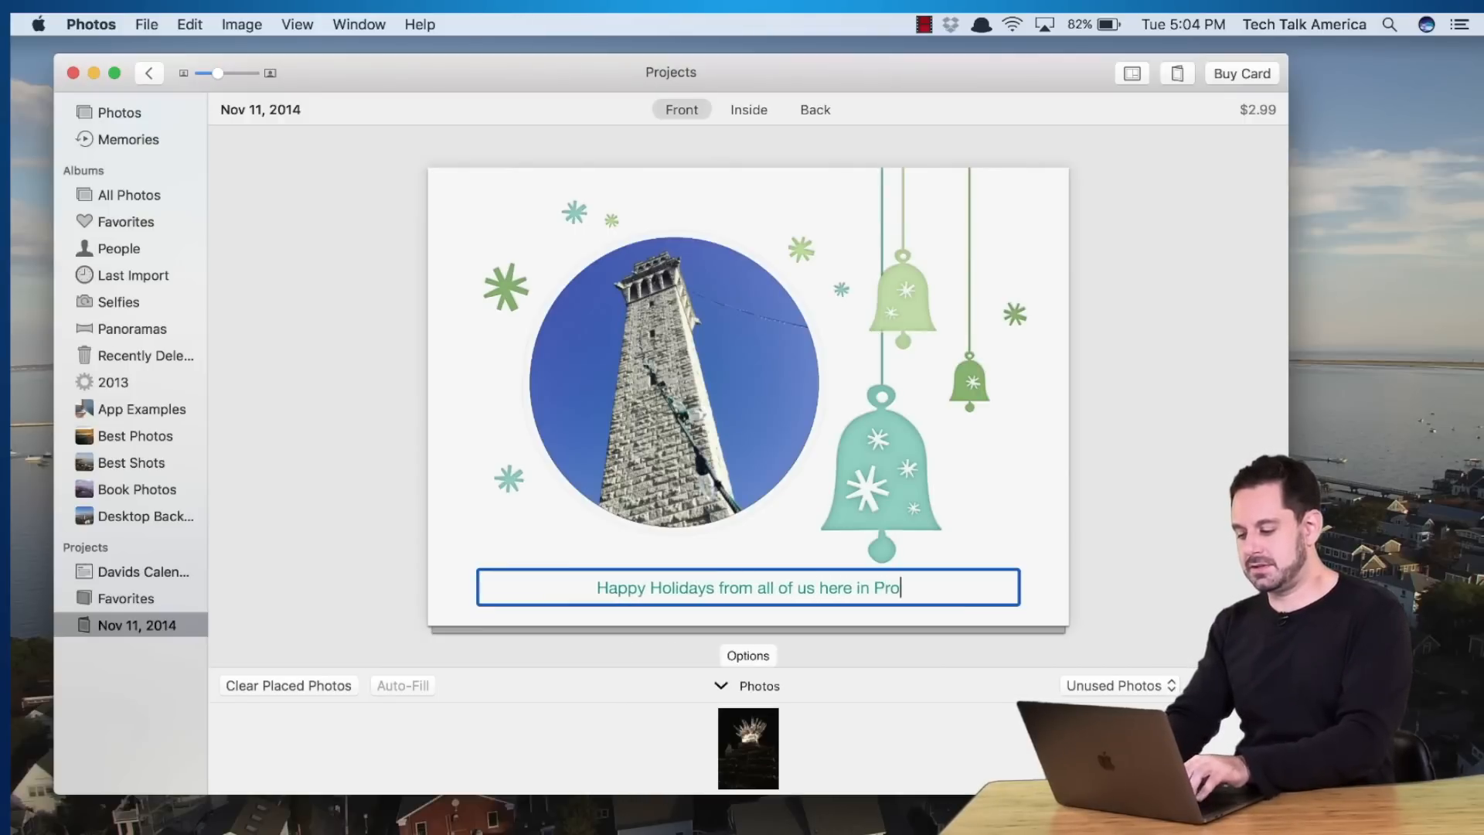
text(vincetown)
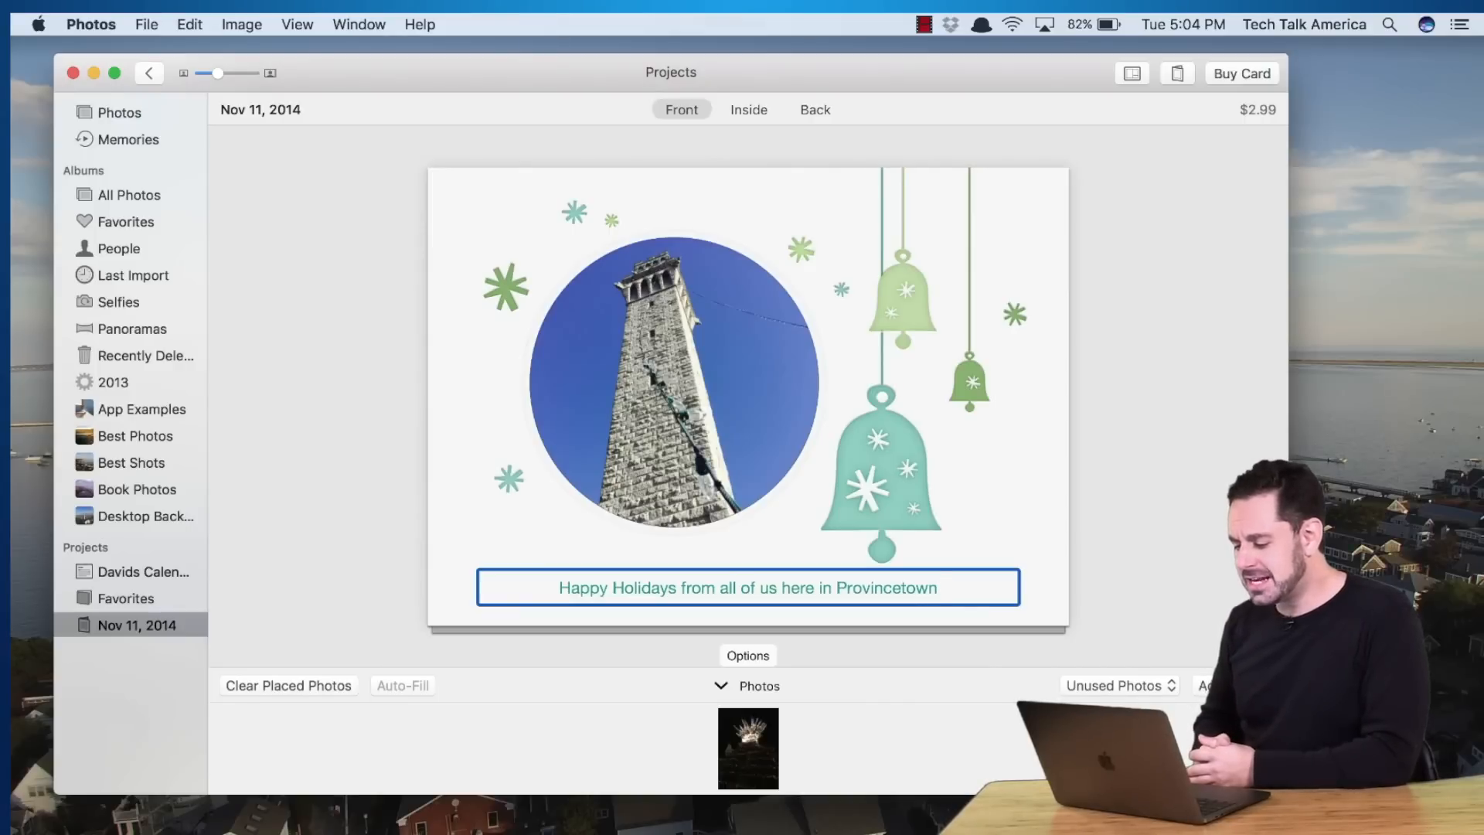
click(752, 656)
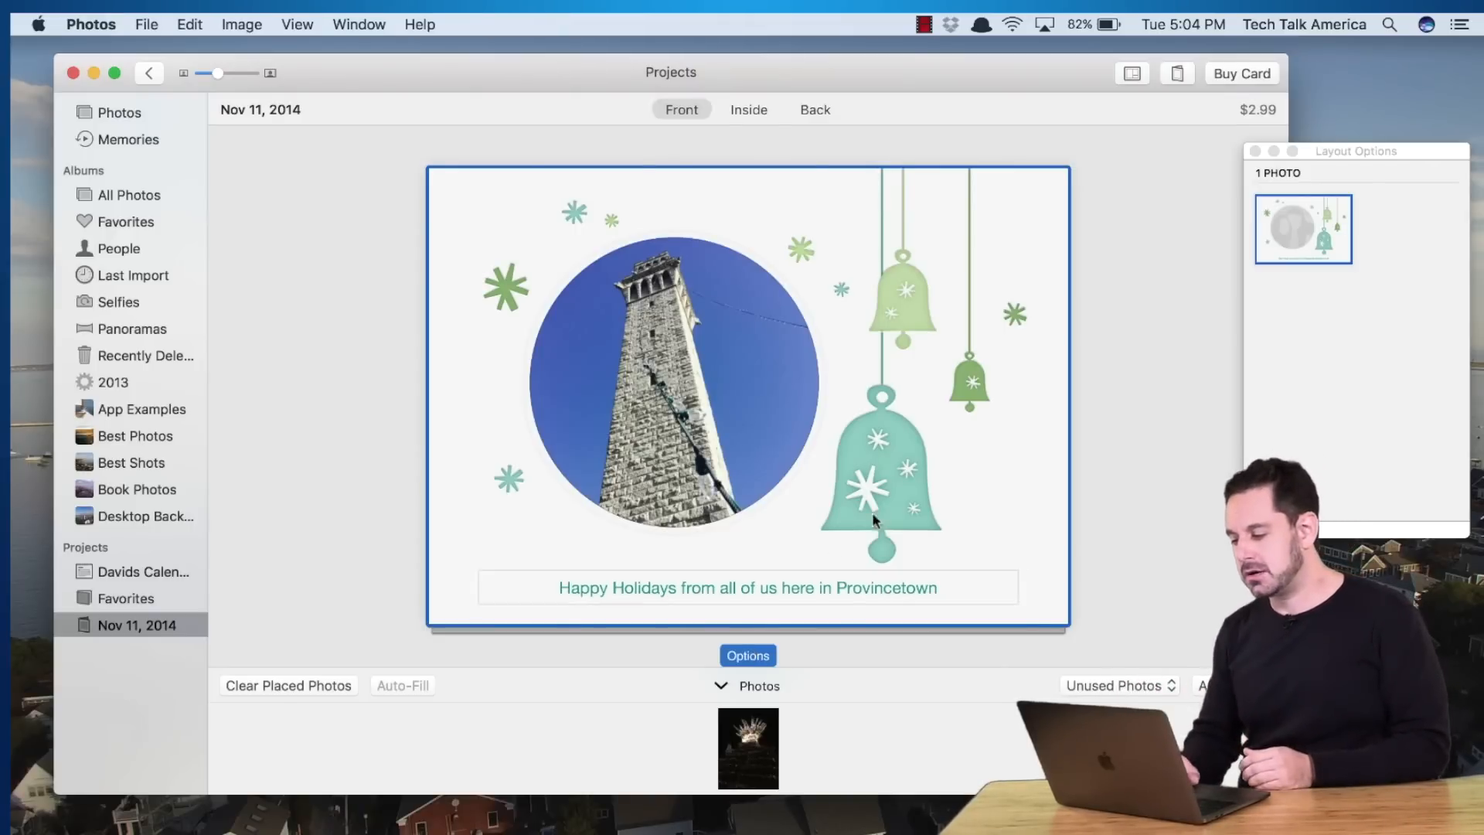
Close Layout Options and look over the card's inside page and its placeholder text
click(1257, 152)
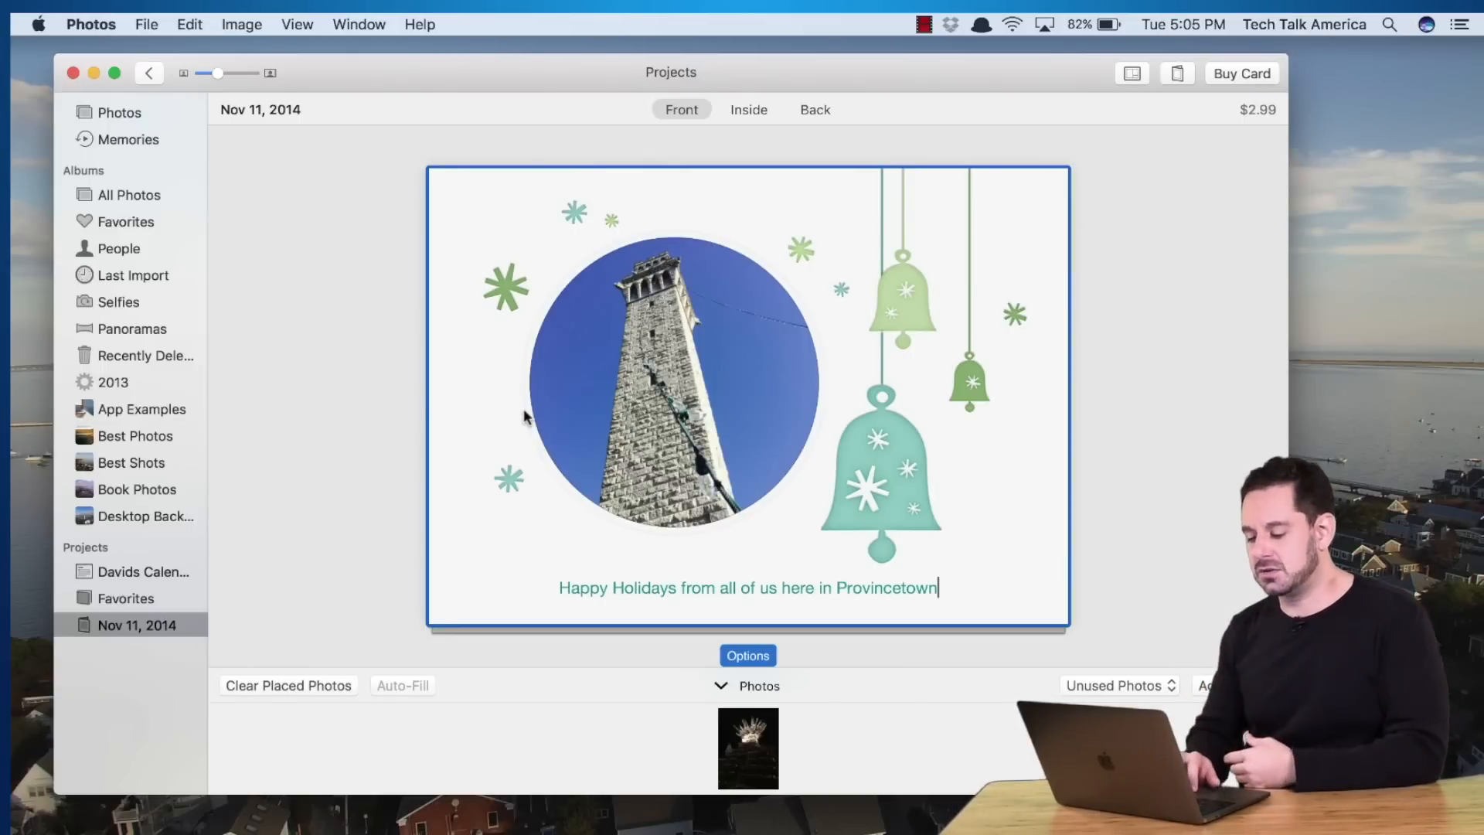
click(741, 110)
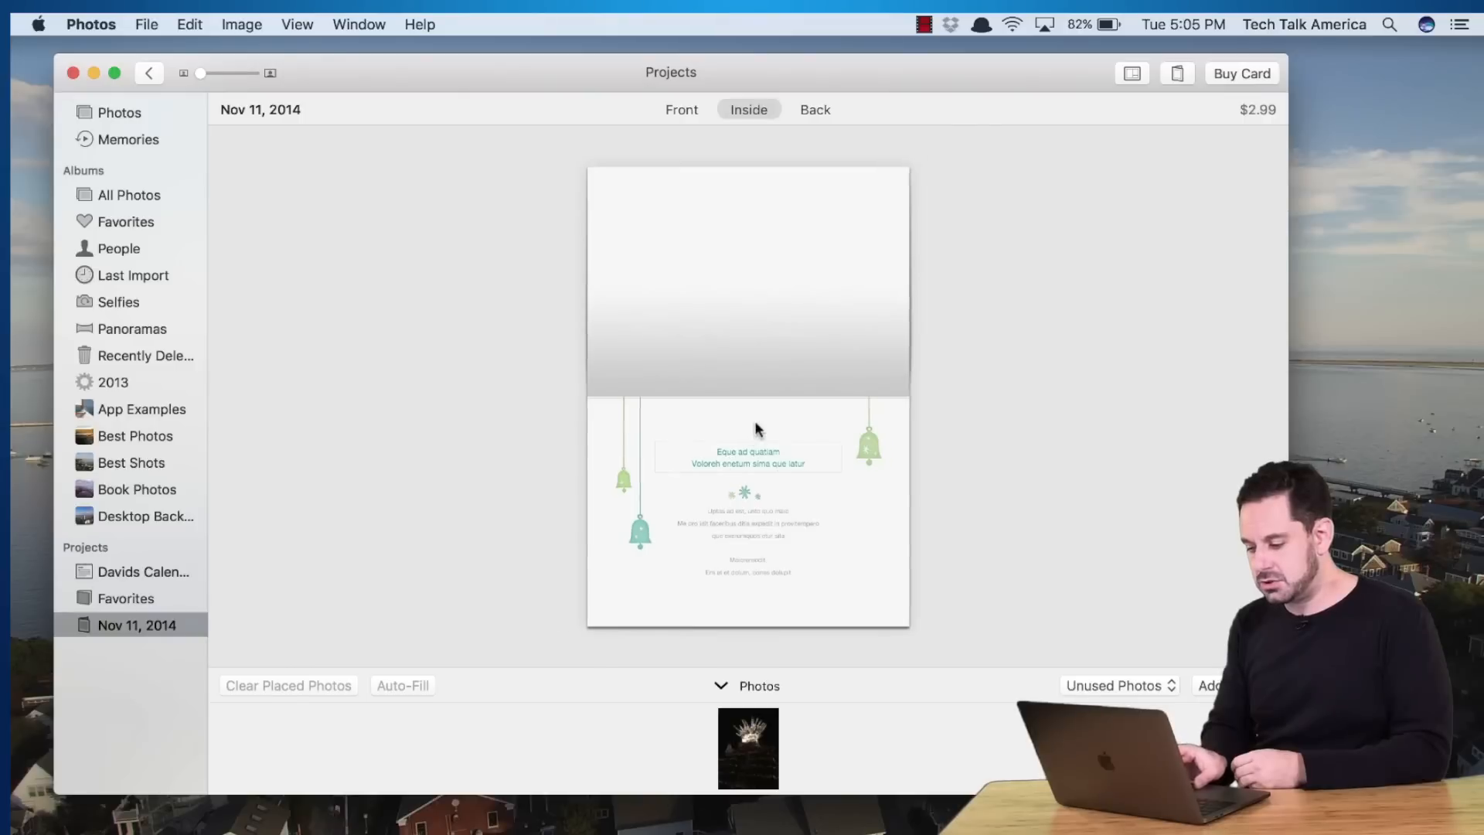
scroll(754, 421, up, 5)
scroll(756, 422, down, 5)
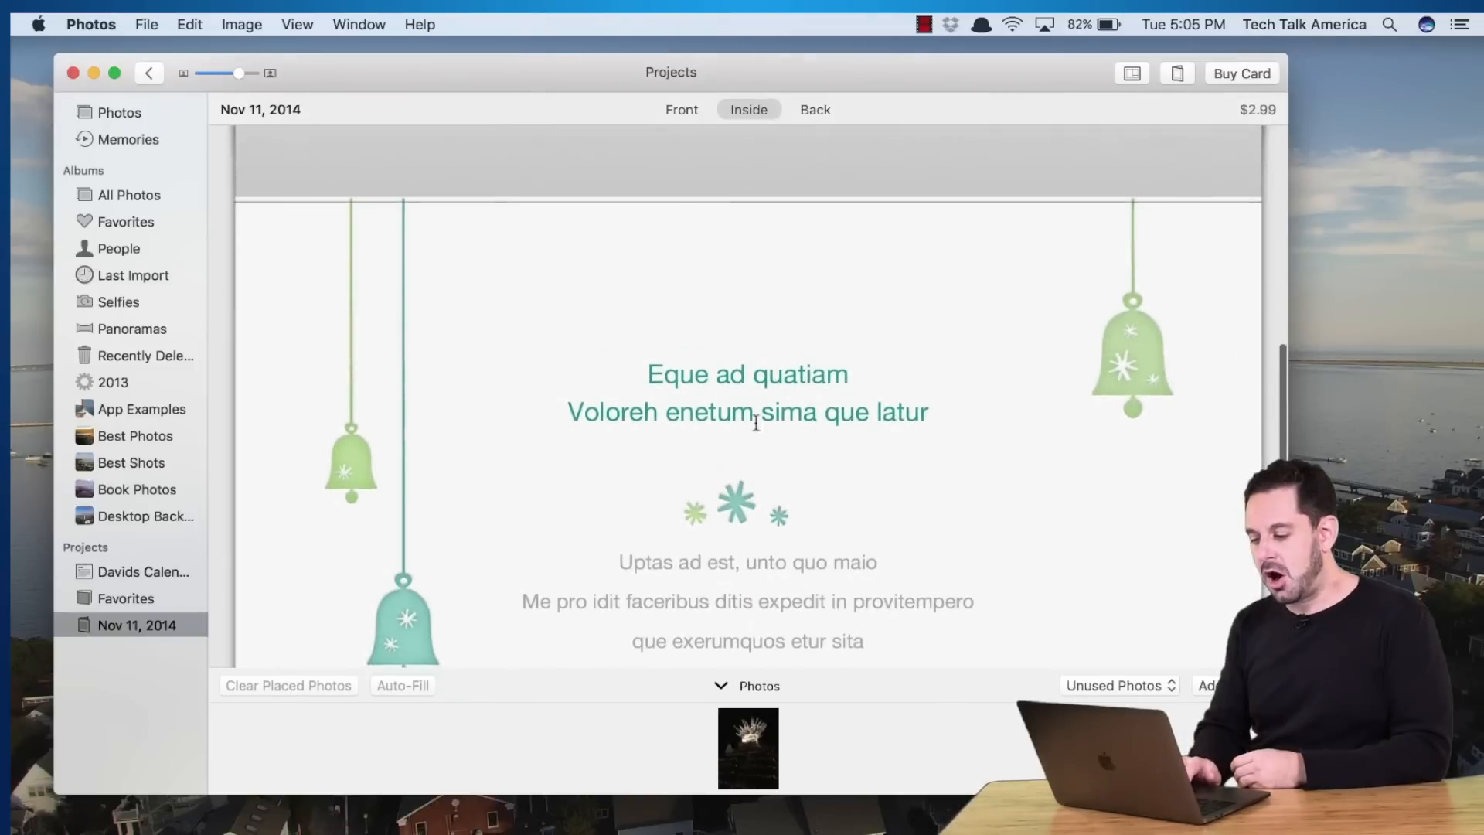
scroll(756, 422, down, 2)
scroll(756, 422, down, 3)
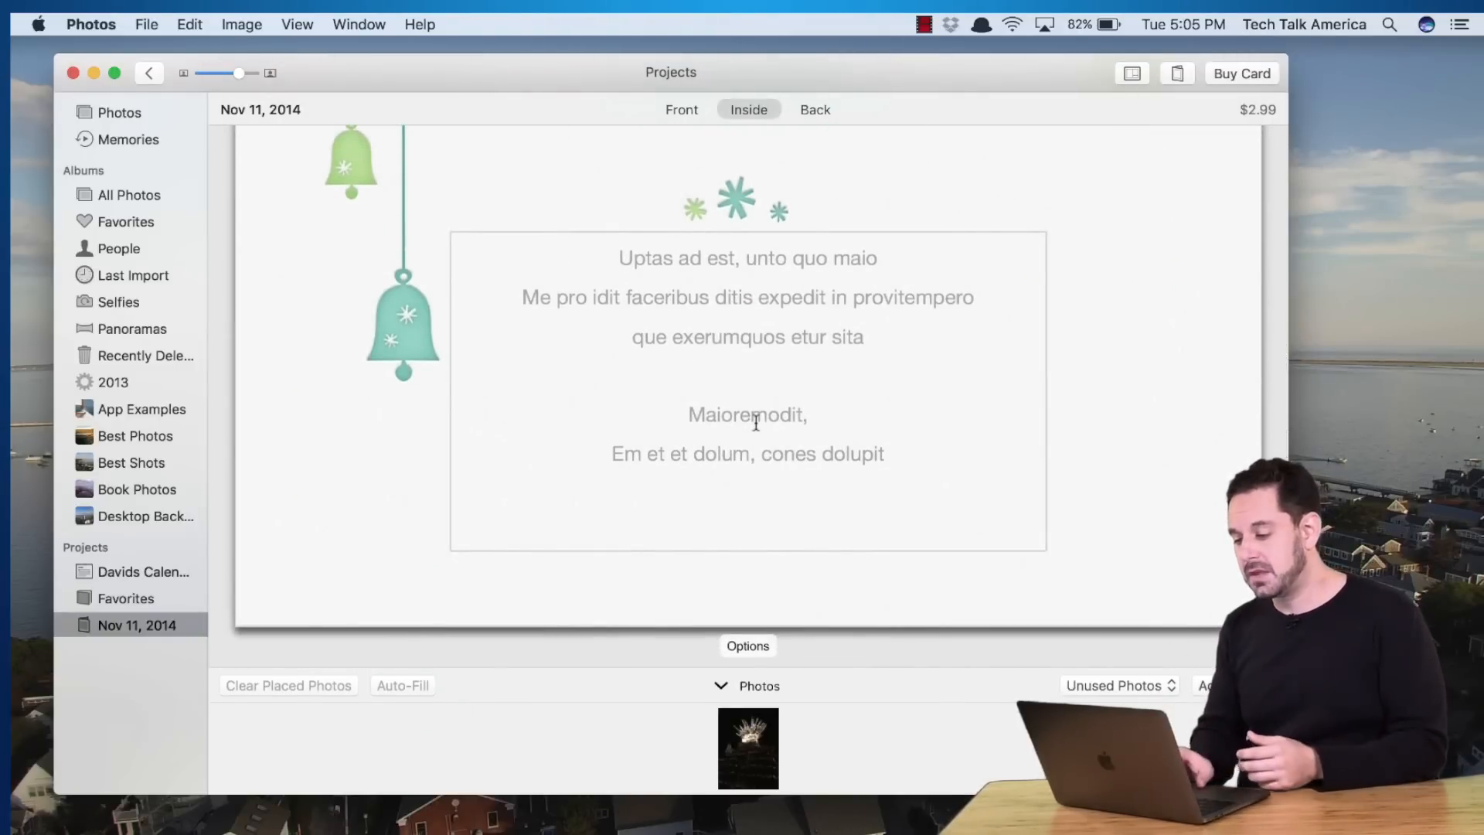
scroll(757, 422, down, 5)
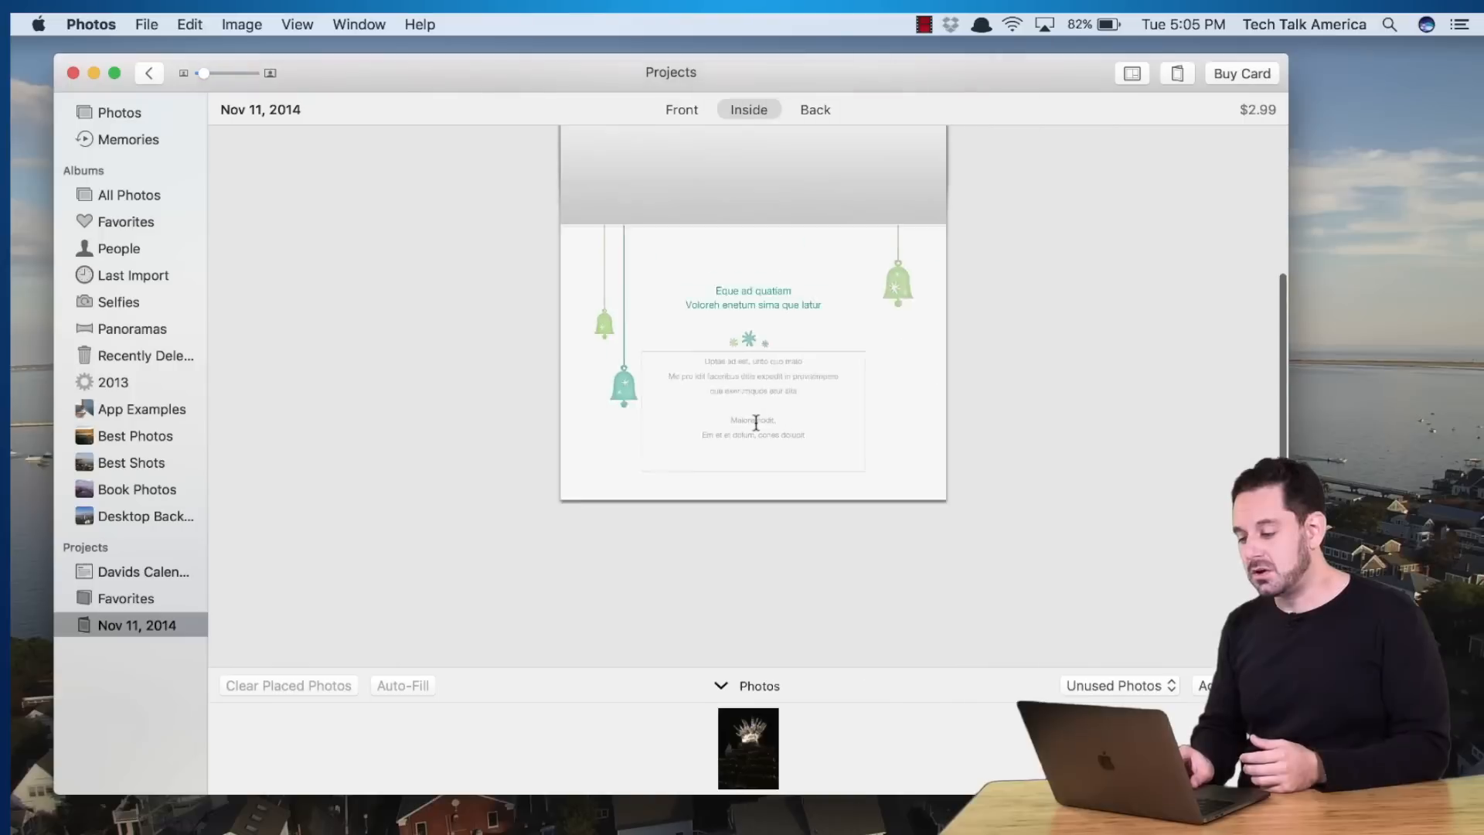
Check the card's back page and its layout options, then return to the inside
click(817, 112)
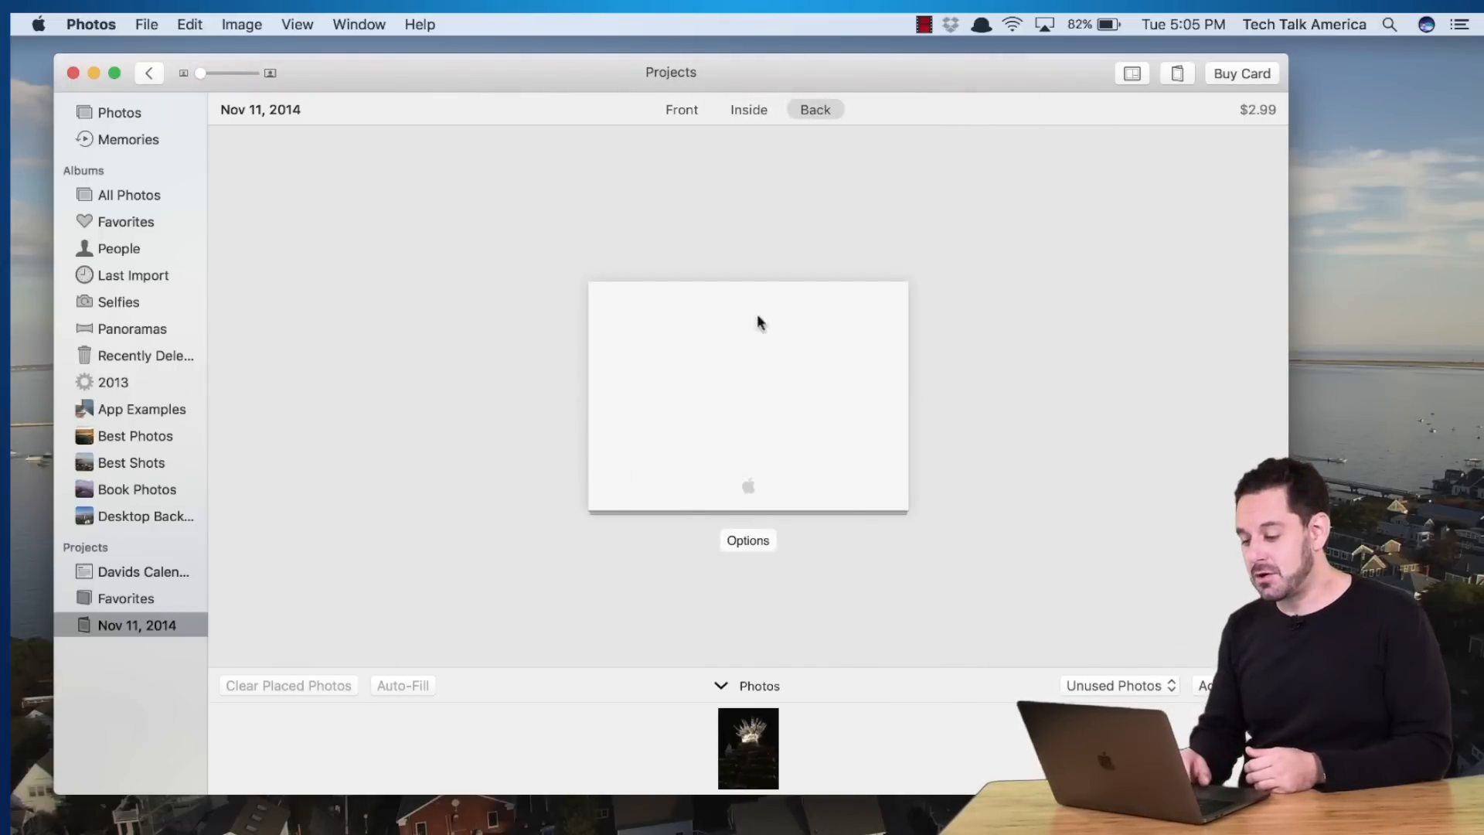
click(742, 543)
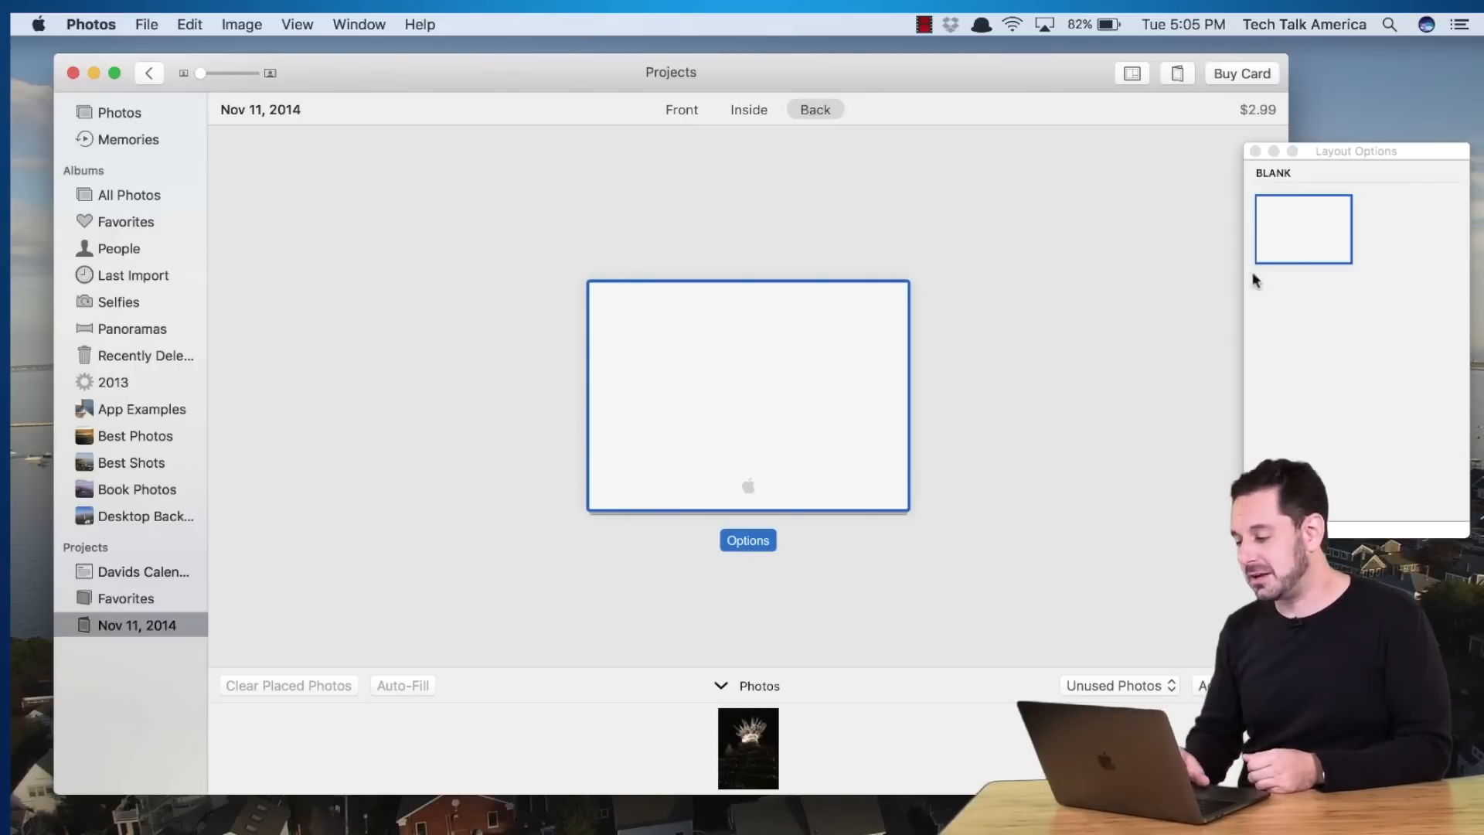
click(1256, 151)
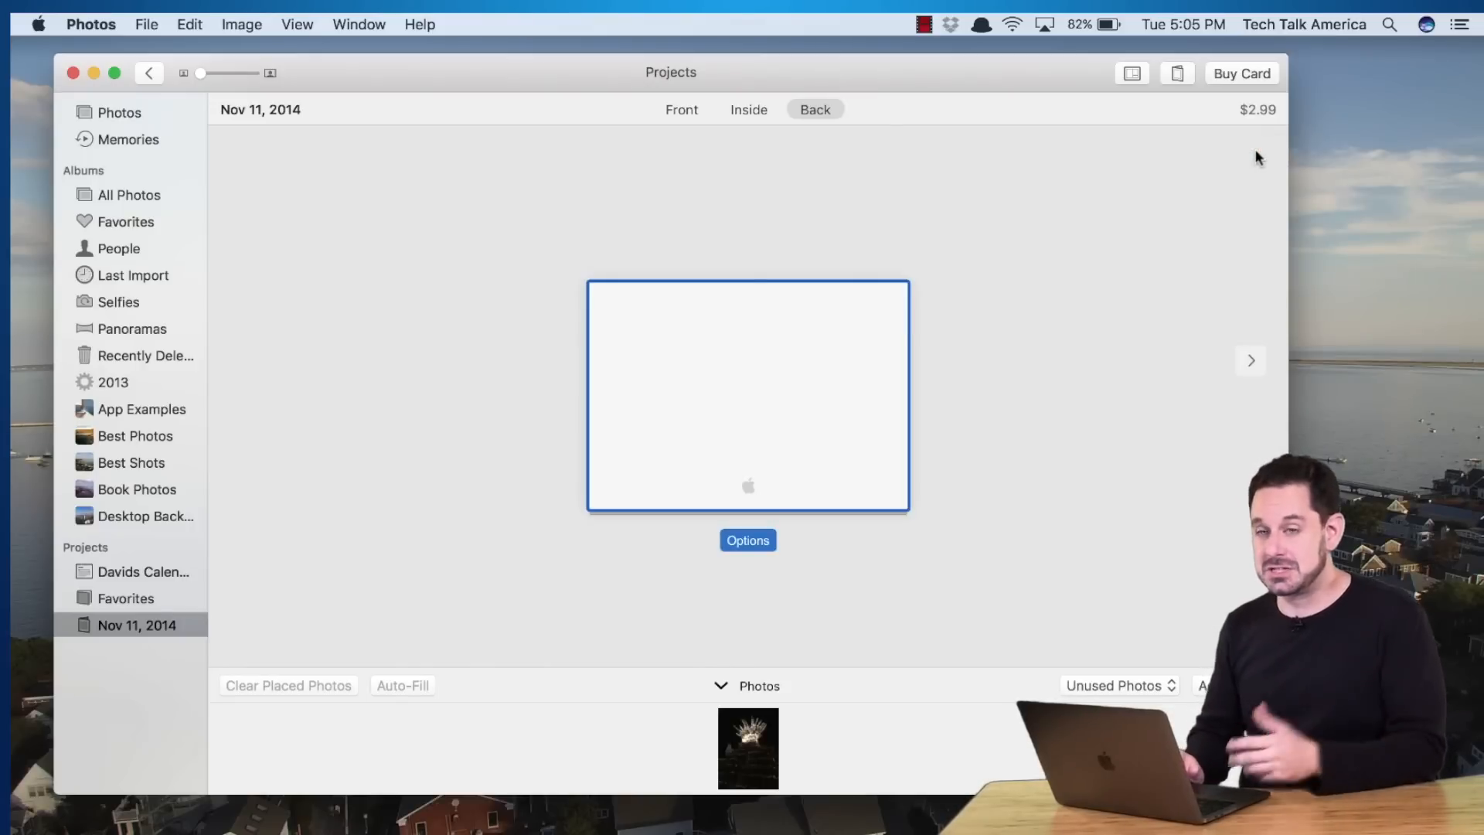
click(747, 111)
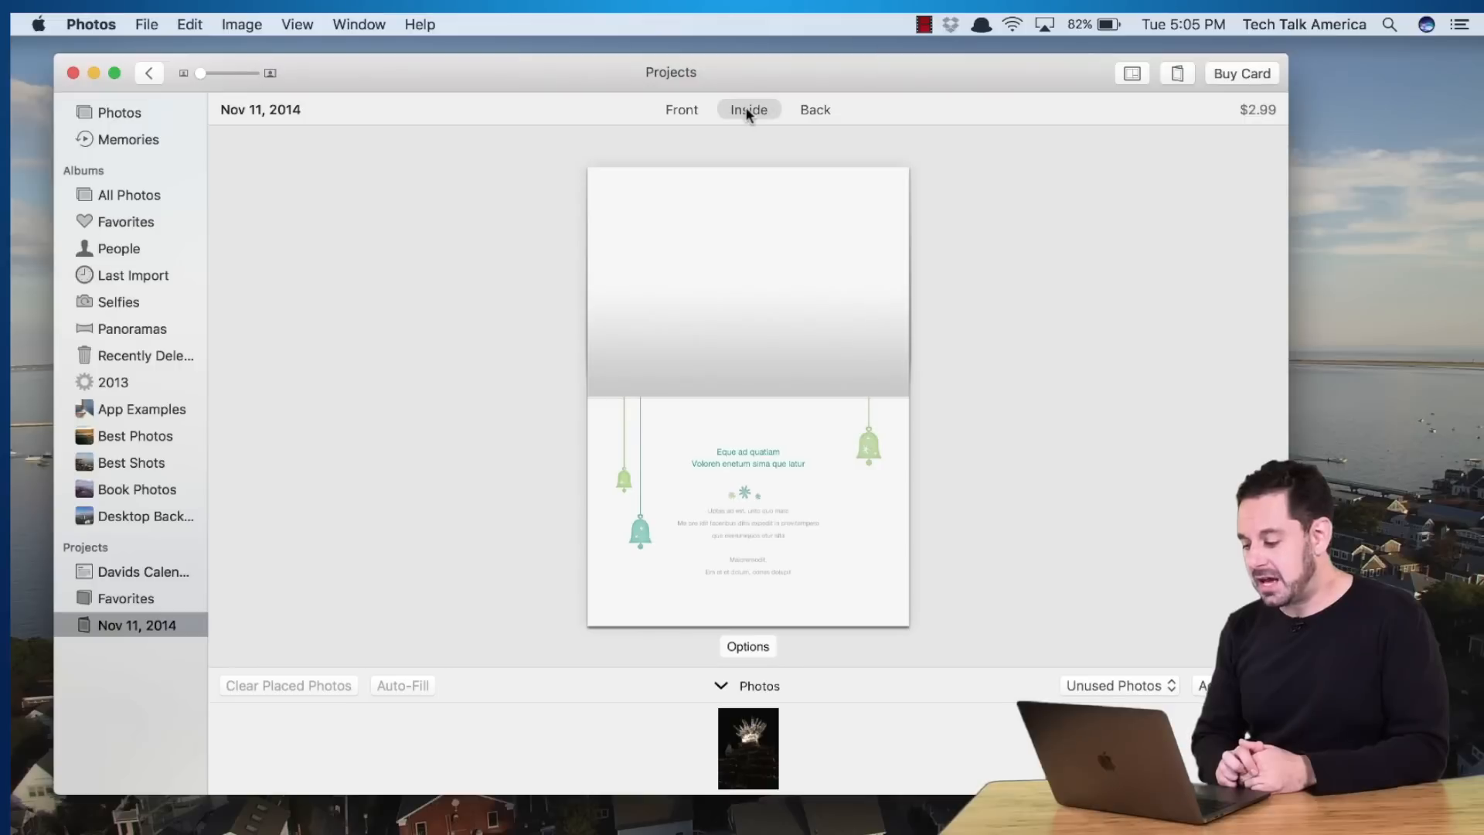
Use Change Theme in the project settings to switch the card to Mistletoe
click(1176, 74)
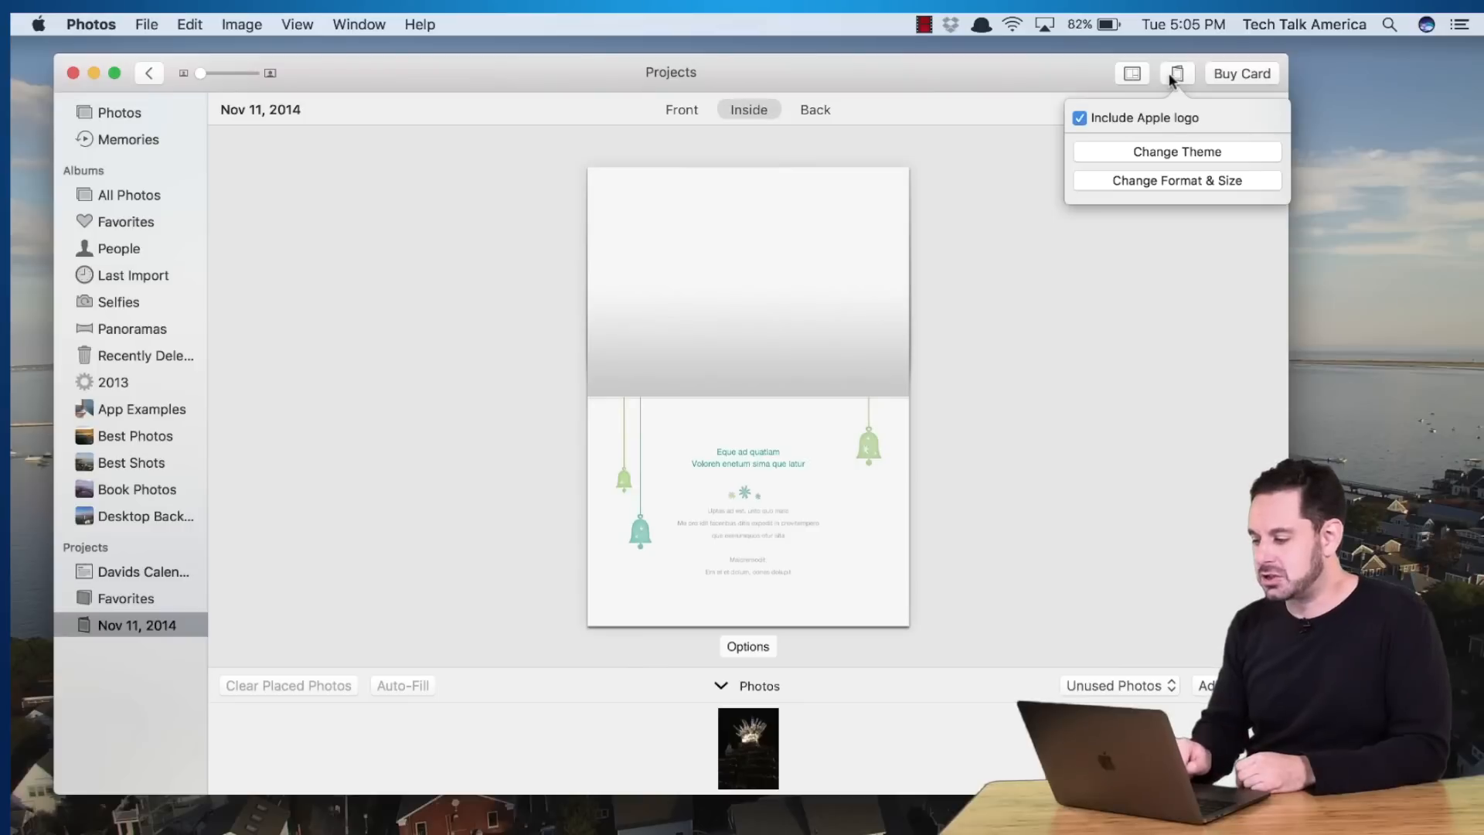
click(1146, 151)
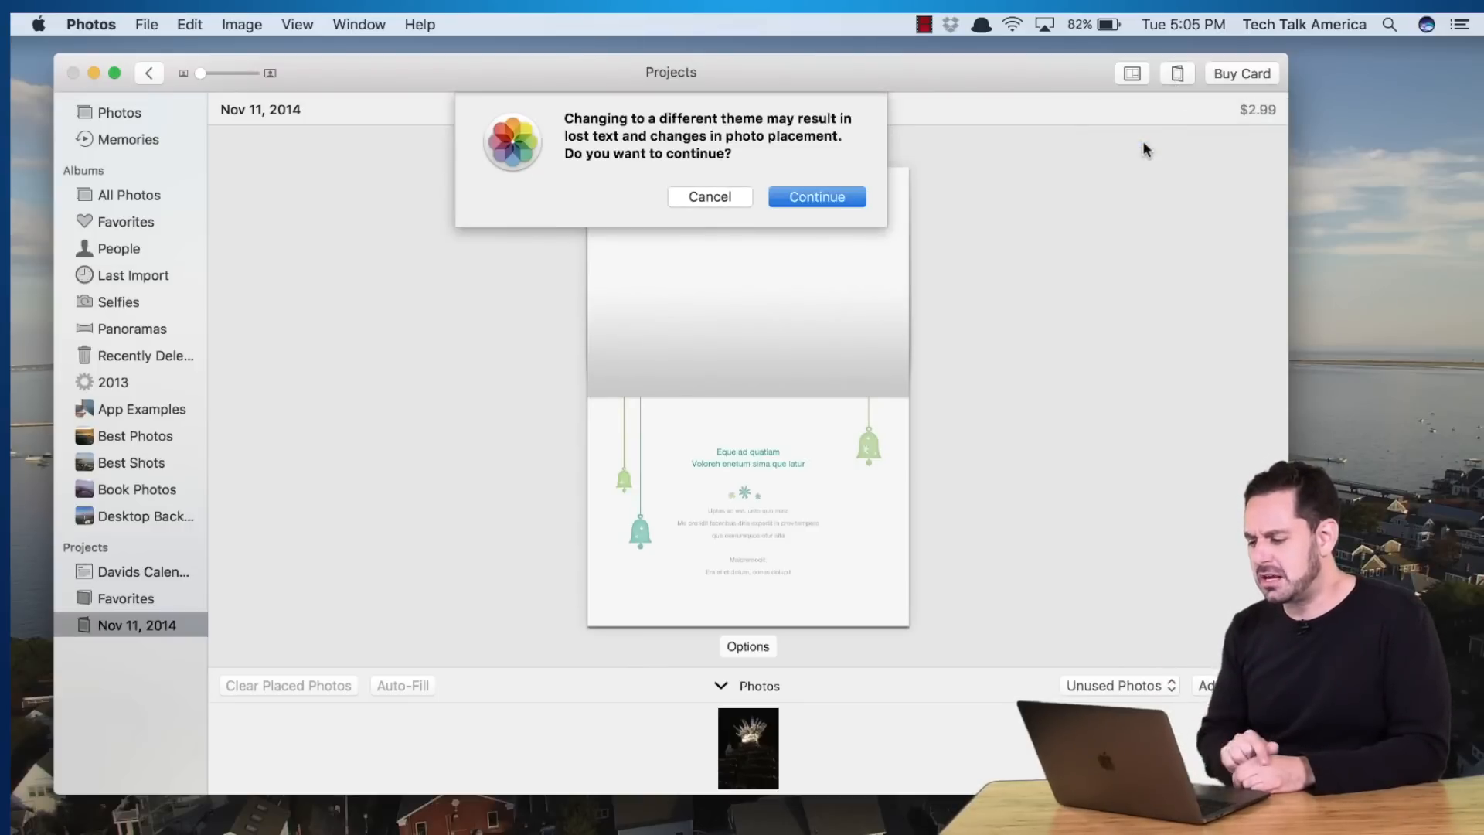
key(Return)
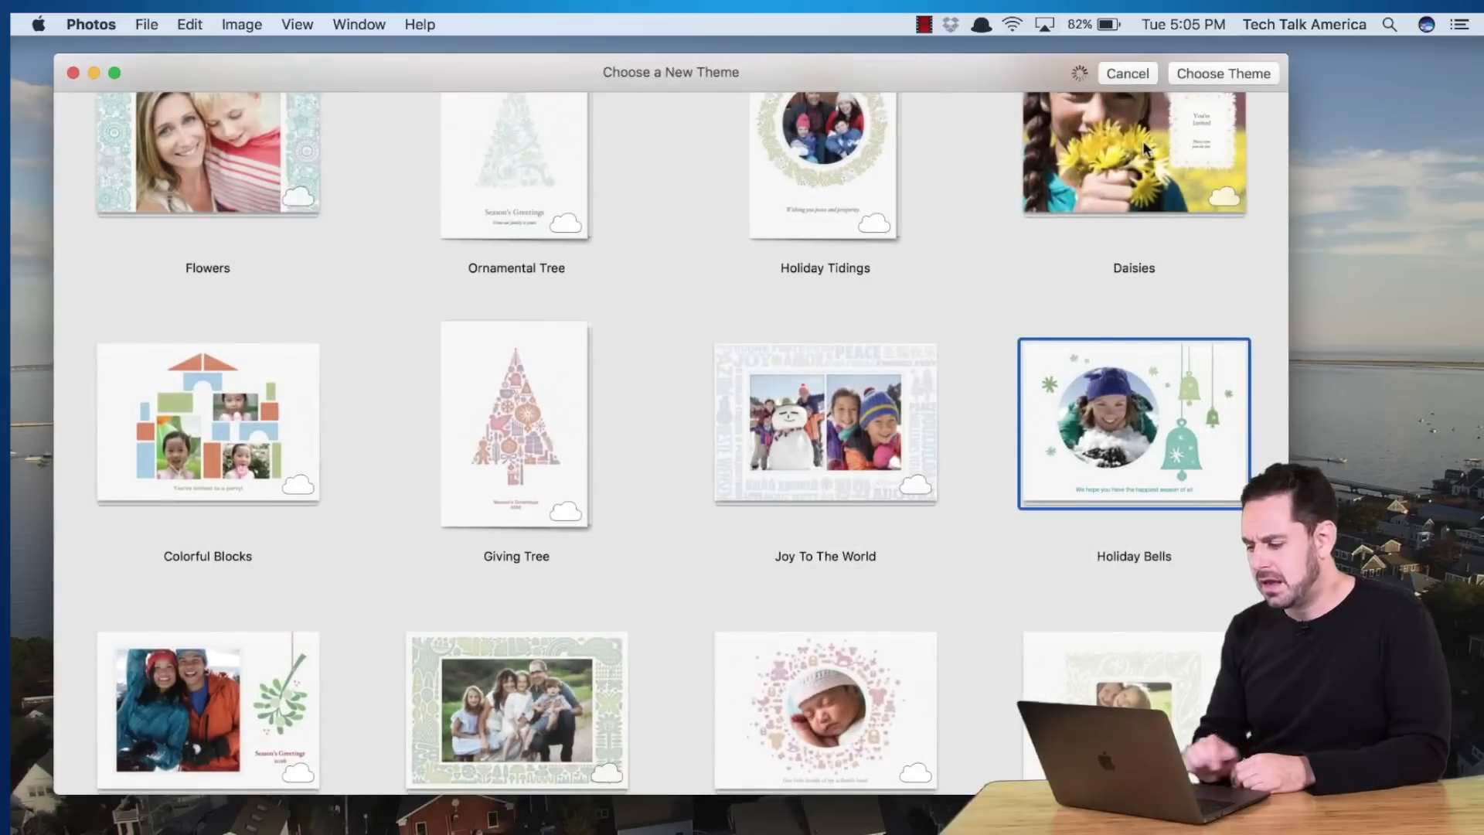
scroll(463, 475, down, 5)
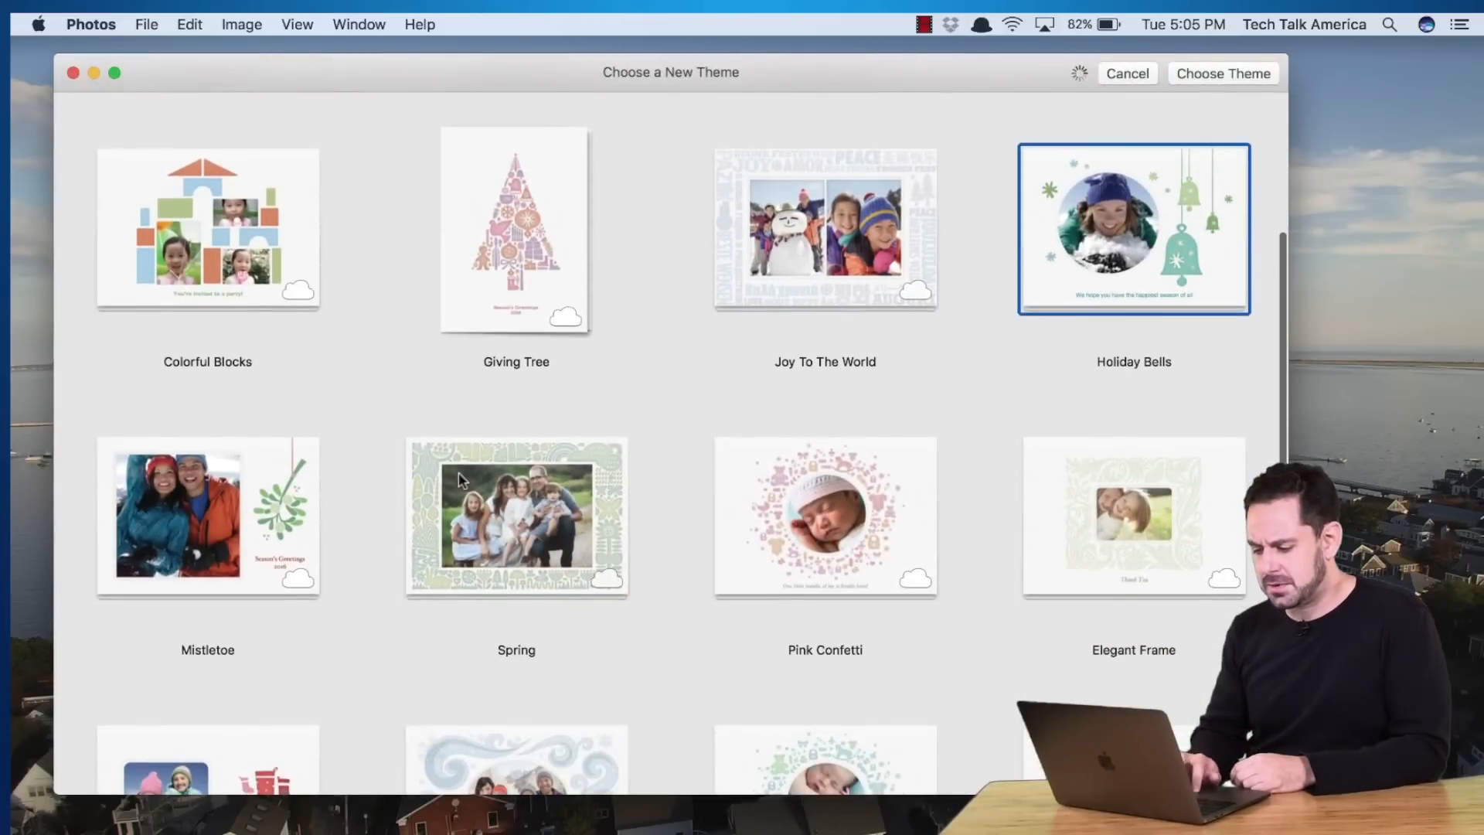
click(203, 514)
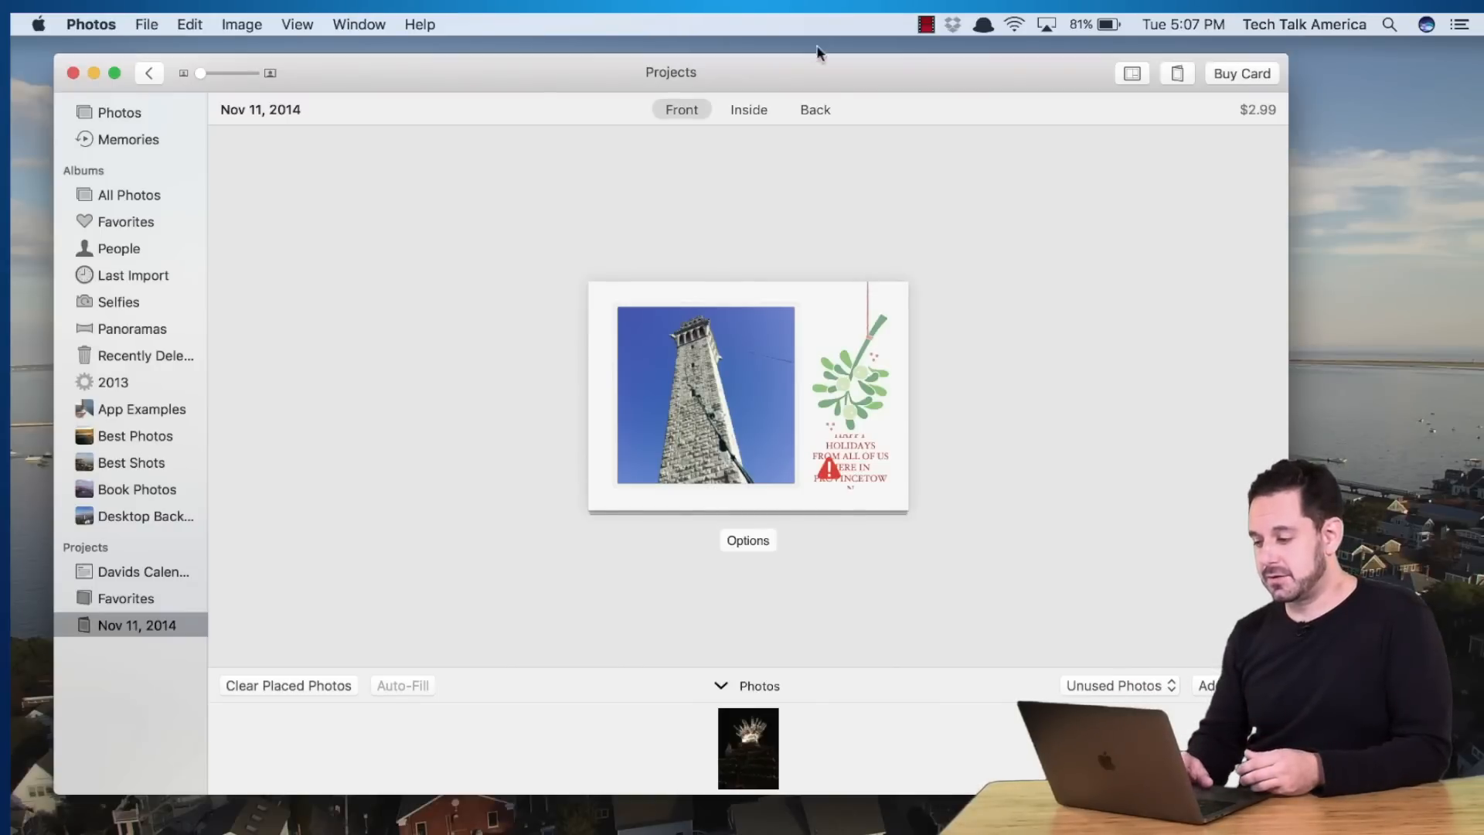
Put the fireworks photo in the left inside slot and the added Sep 27 covered bridge photo in the right slot
click(750, 108)
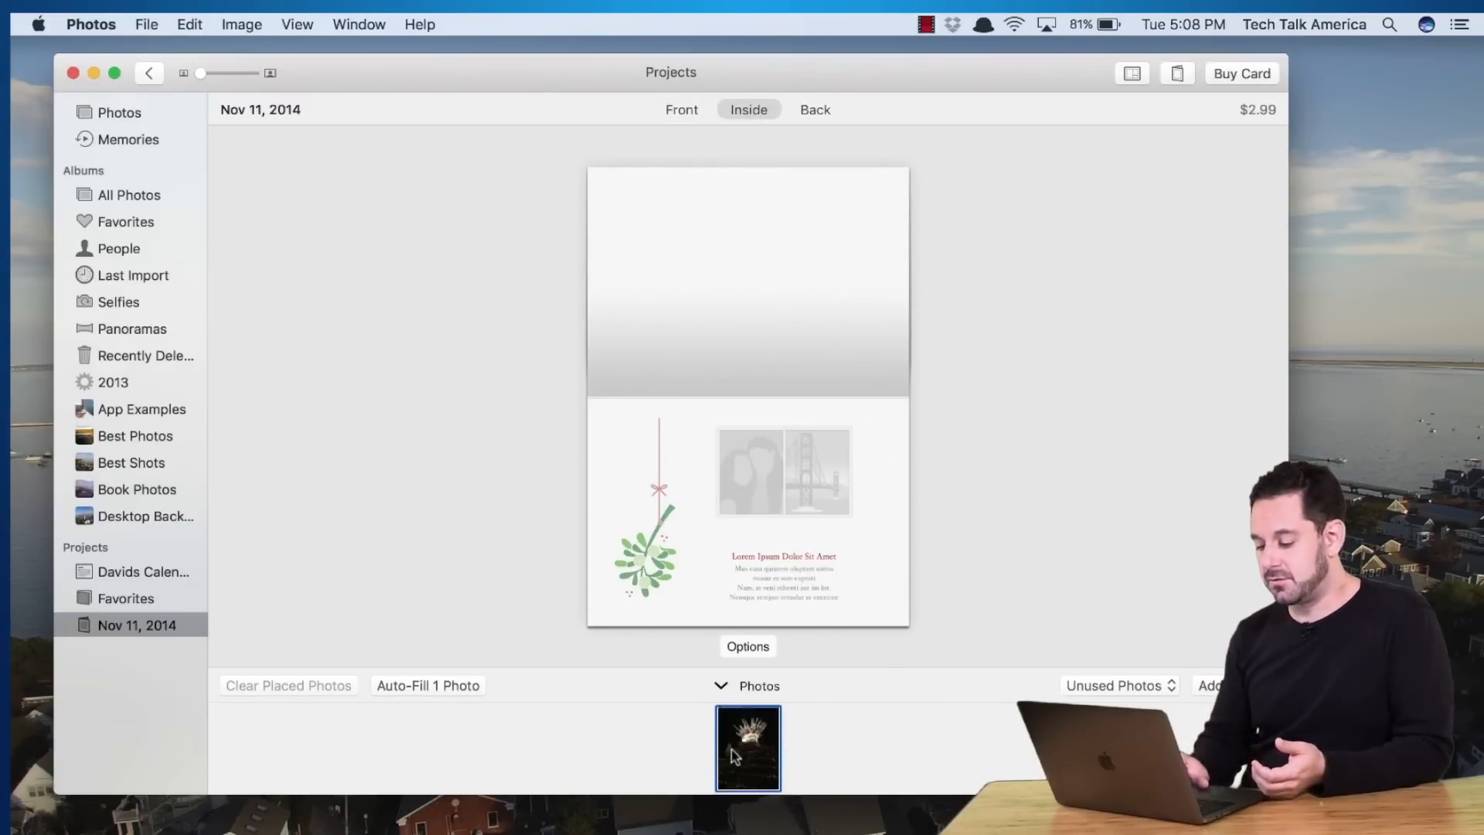
drag(715, 763, 747, 493)
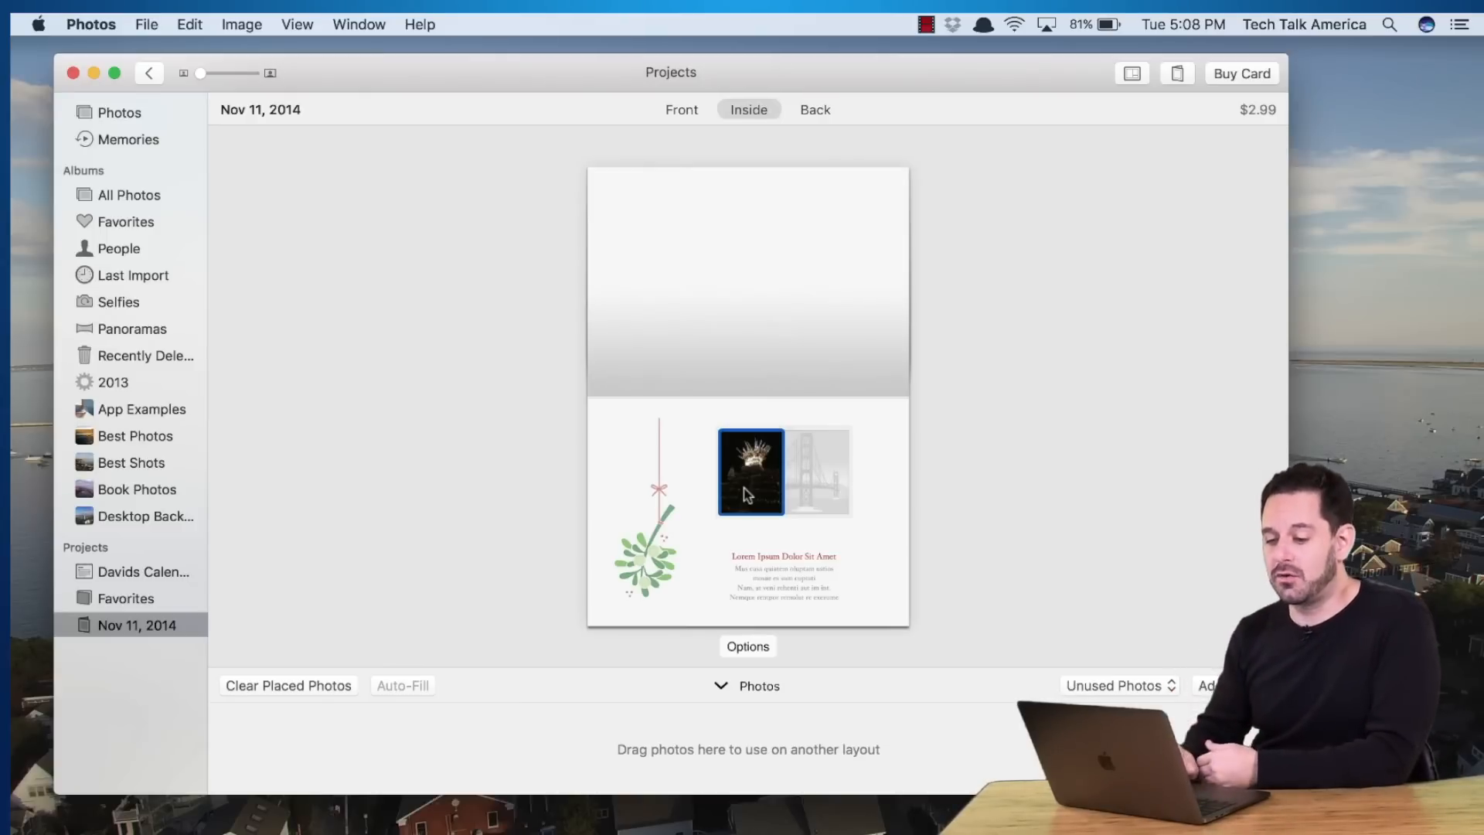
click(126, 113)
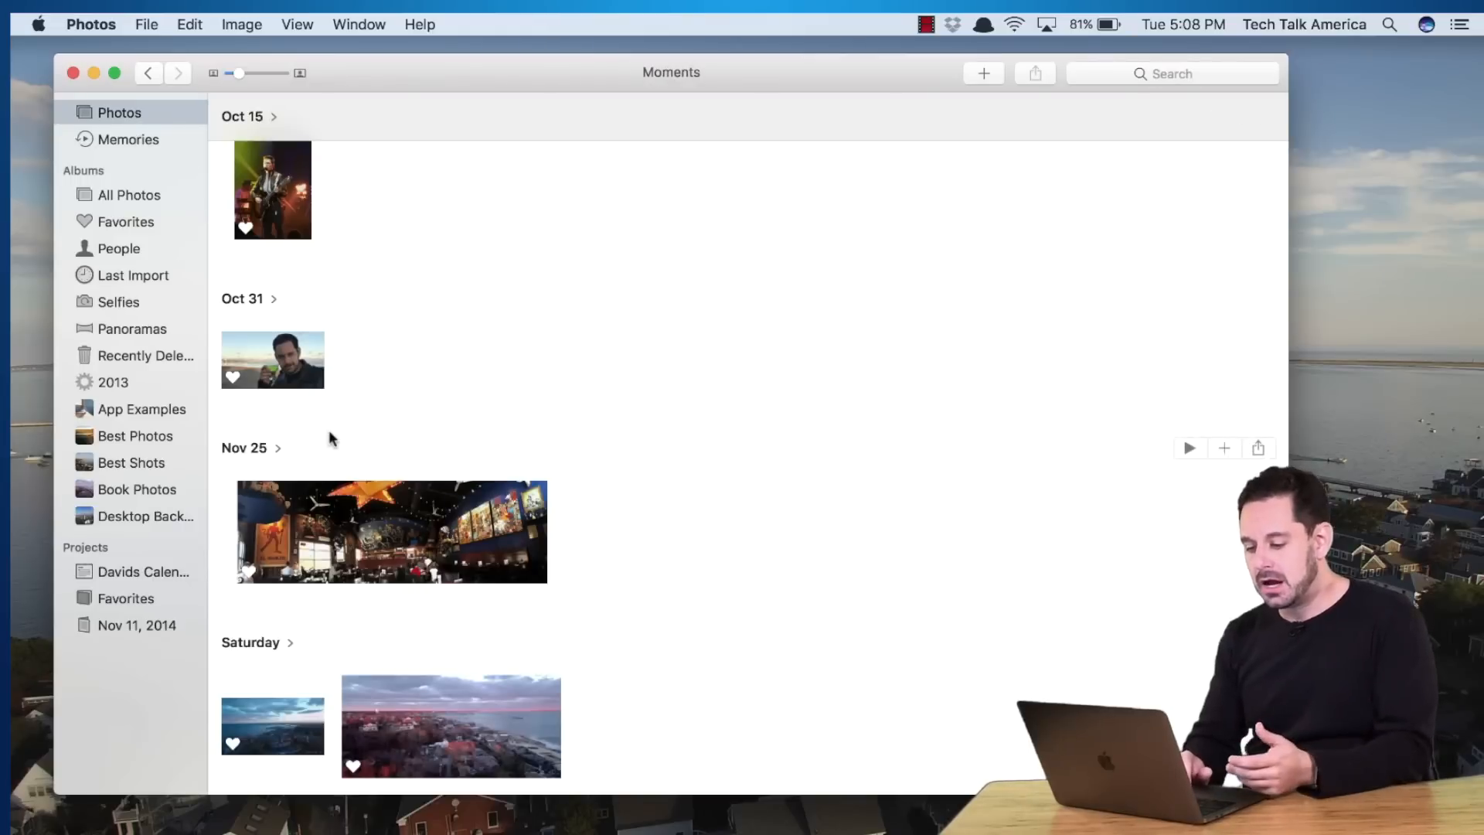
scroll(329, 434, up, 5)
scroll(329, 433, up, 10)
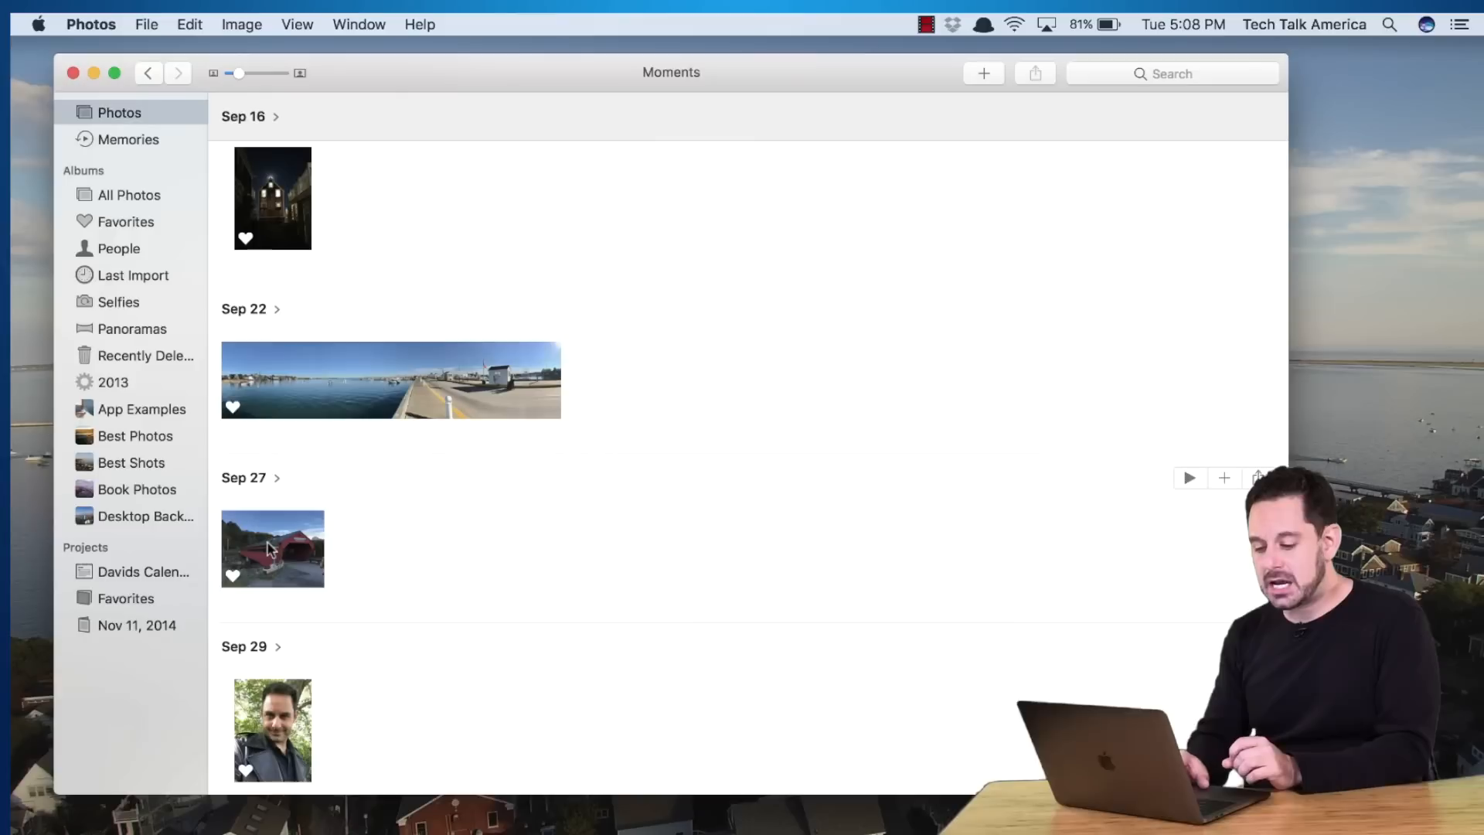
drag(268, 548, 141, 629)
click(142, 629)
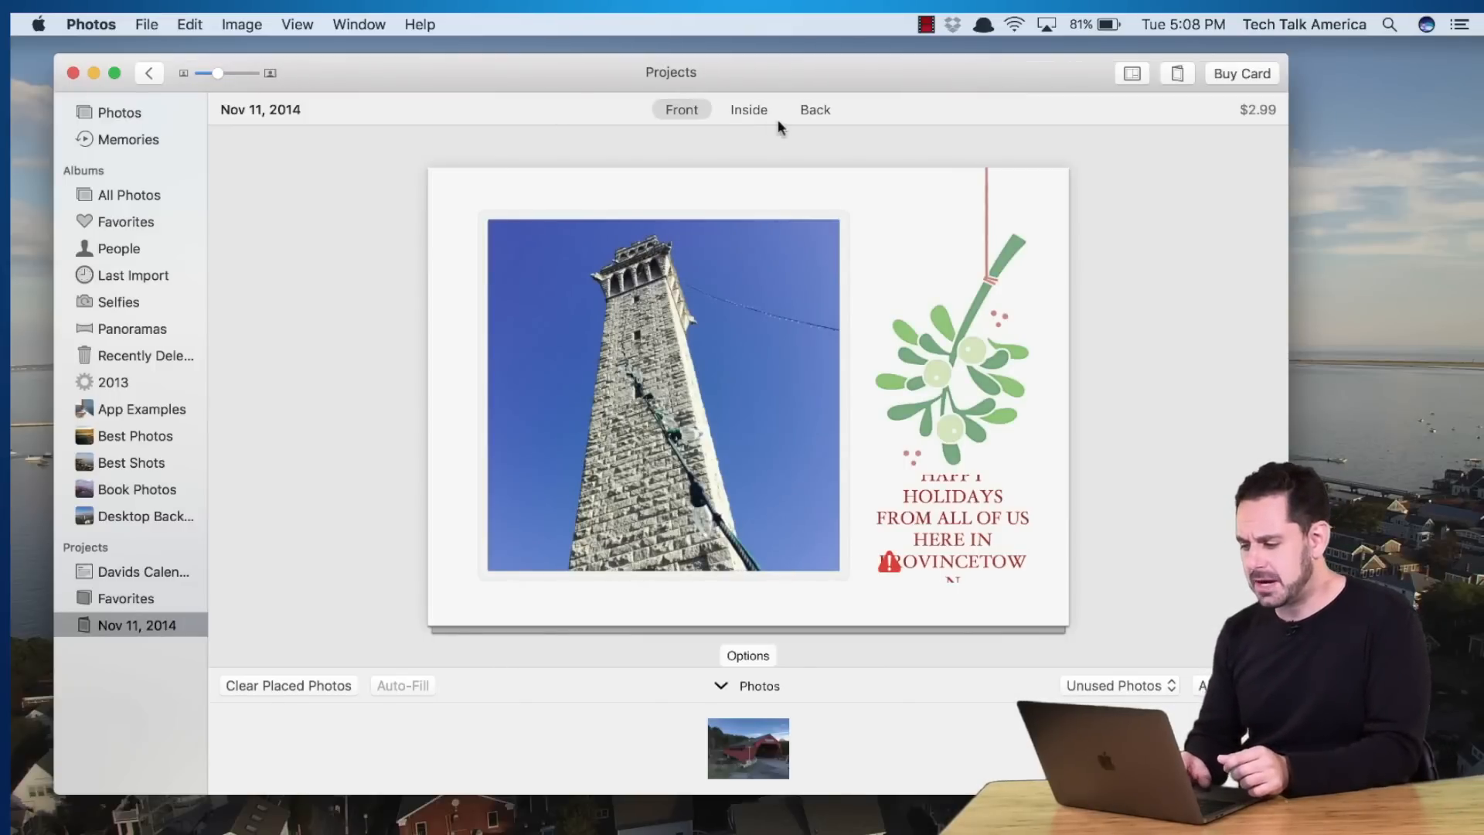
click(751, 110)
drag(756, 777, 816, 495)
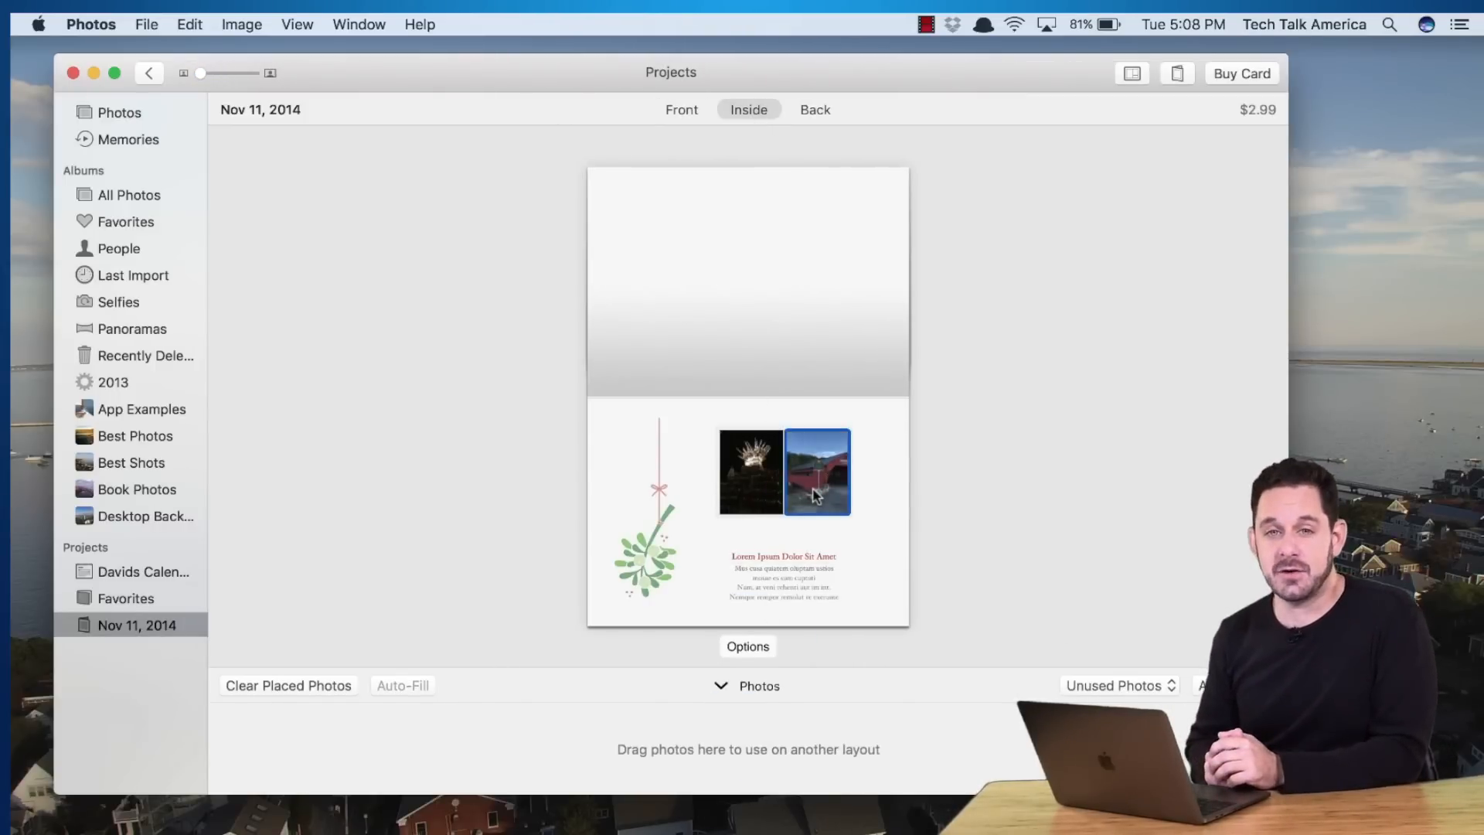